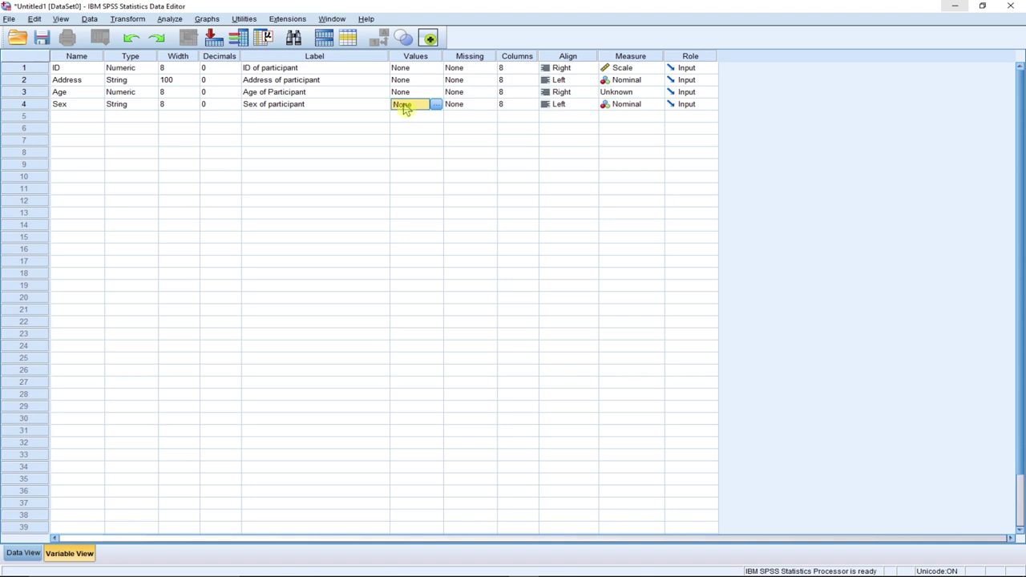
# Switch to the Word questionnaire and add the coded answers "Male (1) Female (2)" after the Sex question.
pyautogui.moveTo(572, 557)
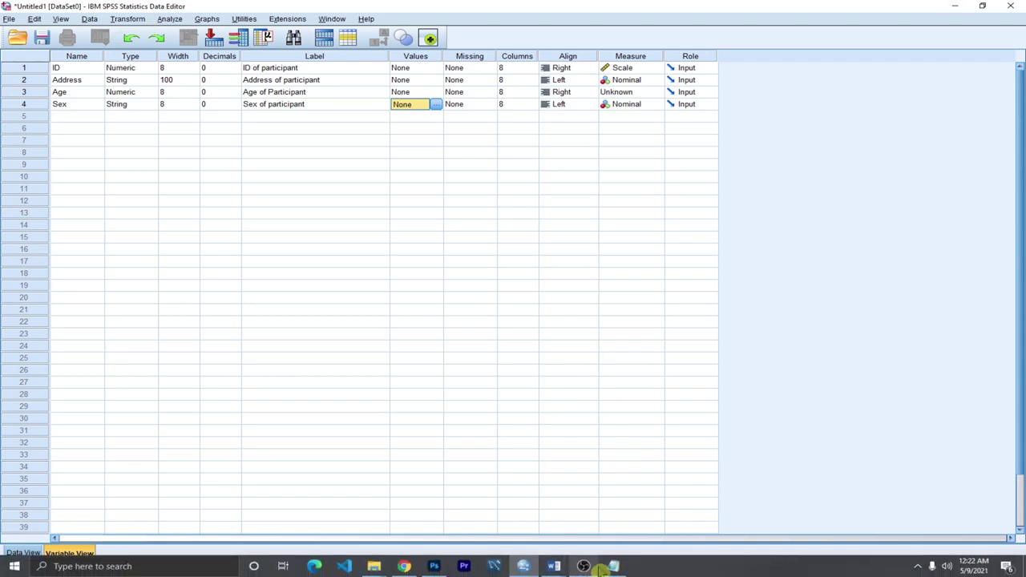
pyautogui.click(616, 522)
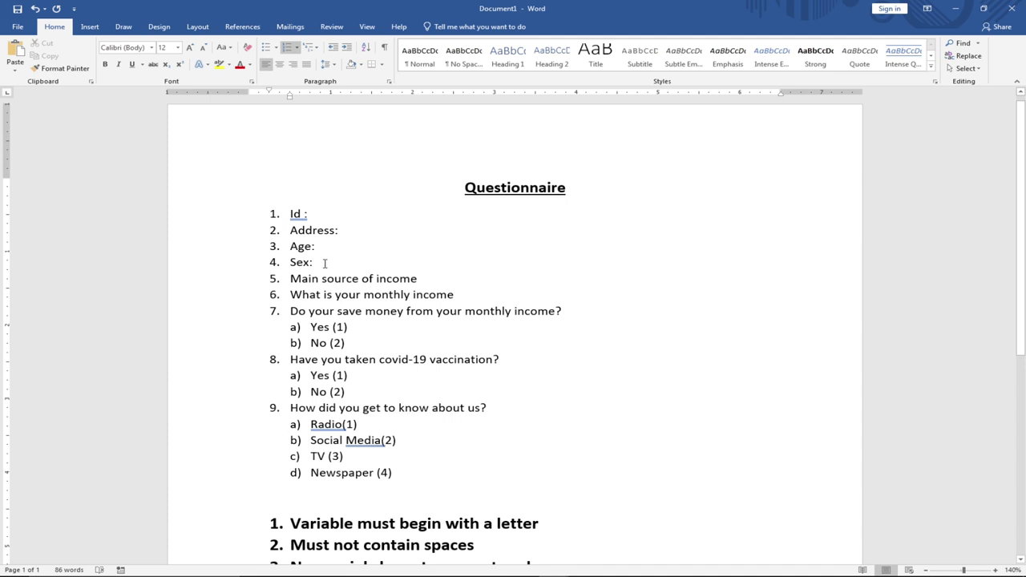
pyautogui.write('Msa')
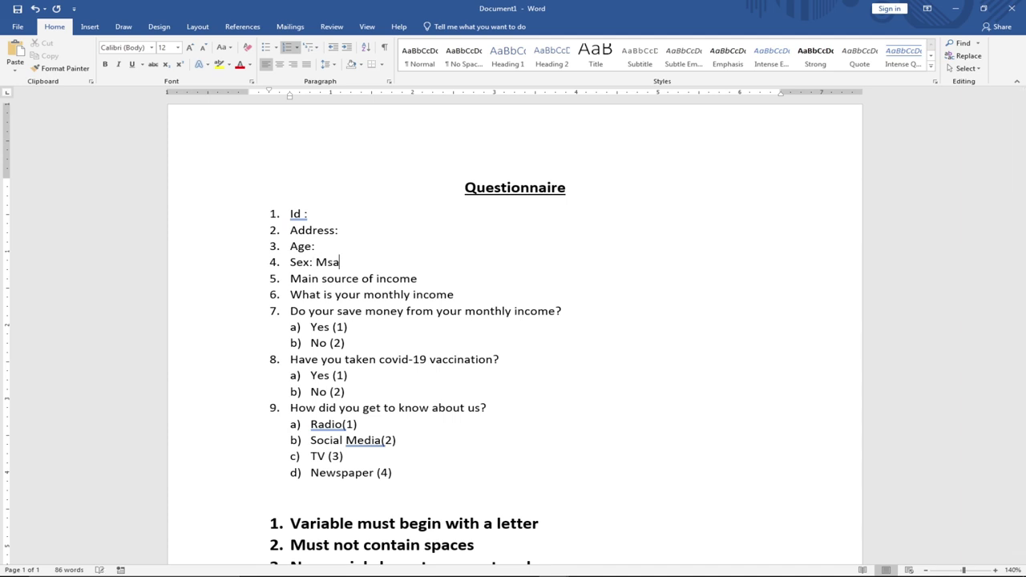
pyautogui.press('BackSpace')
pyautogui.press('BackSpace')
pyautogui.press('BackSpace')
pyautogui.write('ael')
pyautogui.press('BackSpace')
pyautogui.press('BackSpace')
pyautogui.write('Male ()')
pyautogui.press('Left')
pyautogui.write('2')
pyautogui.press('BackSpace')
pyautogui.write('1')
pyautogui.press('Right')
pyautogui.write('Female ()2')
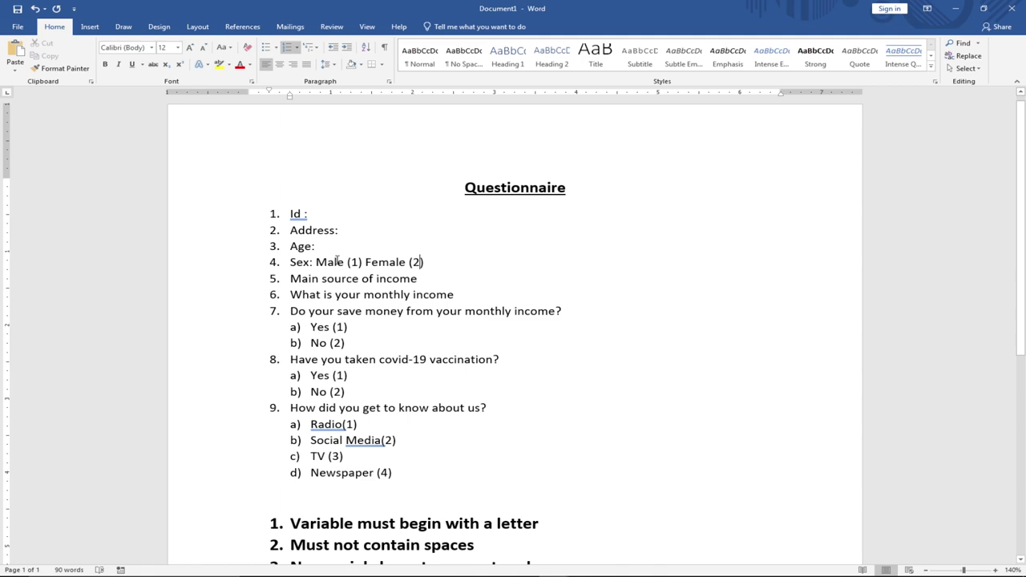
# Return to SPSS Statistics and add the value label 1 = "Male" for the Sex variable.
pyautogui.click(524, 566)
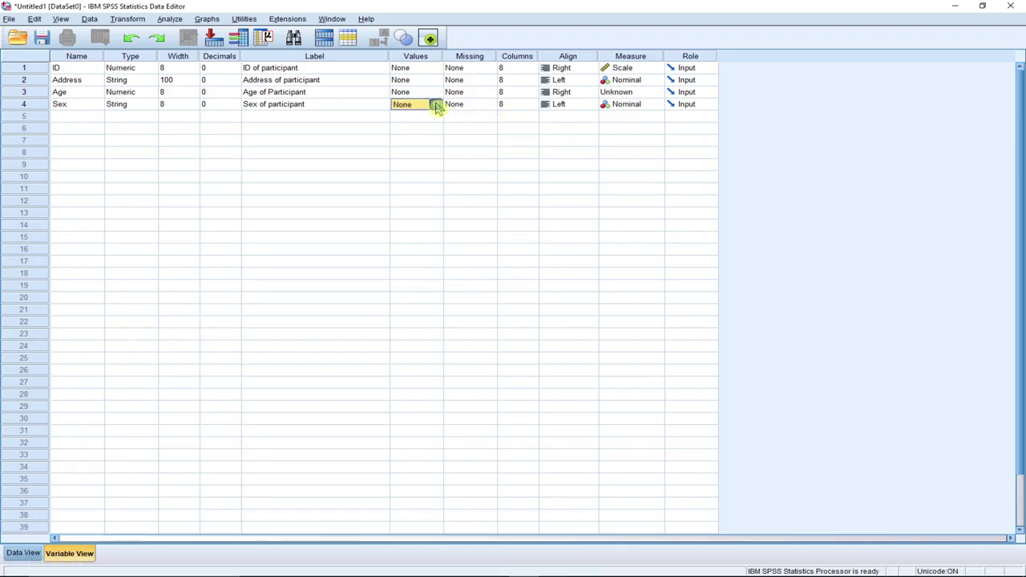
pyautogui.click(438, 105)
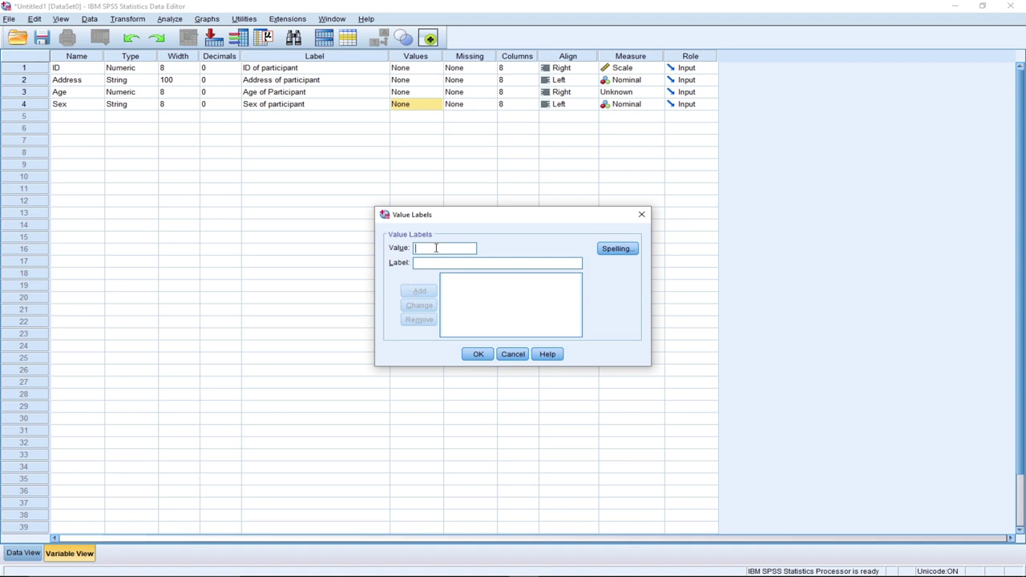
pyautogui.write('1')
pyautogui.click(426, 263)
pyautogui.write('Ma')
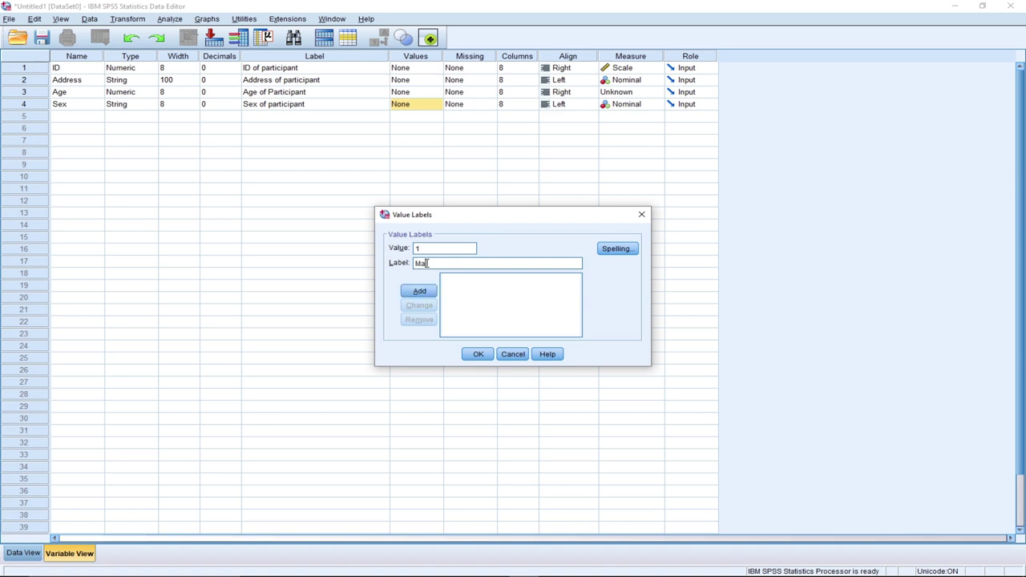
pyautogui.write('le')
pyautogui.click(424, 294)
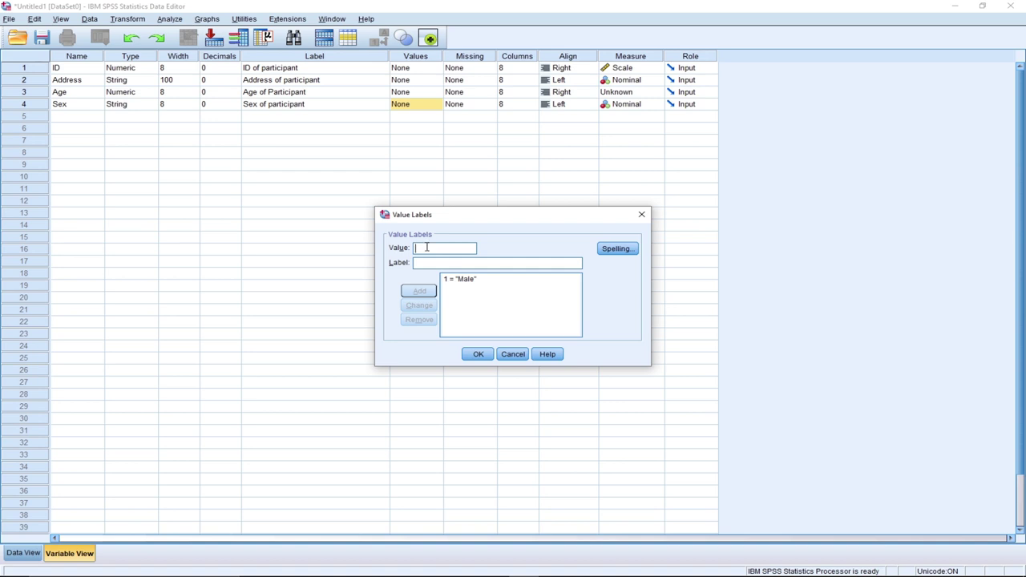
# Add the value label 2 = "Female" for Sex and apply the value labels.
pyautogui.write('2')
pyautogui.write('Fem')
pyautogui.write('ale')
pyautogui.click(420, 294)
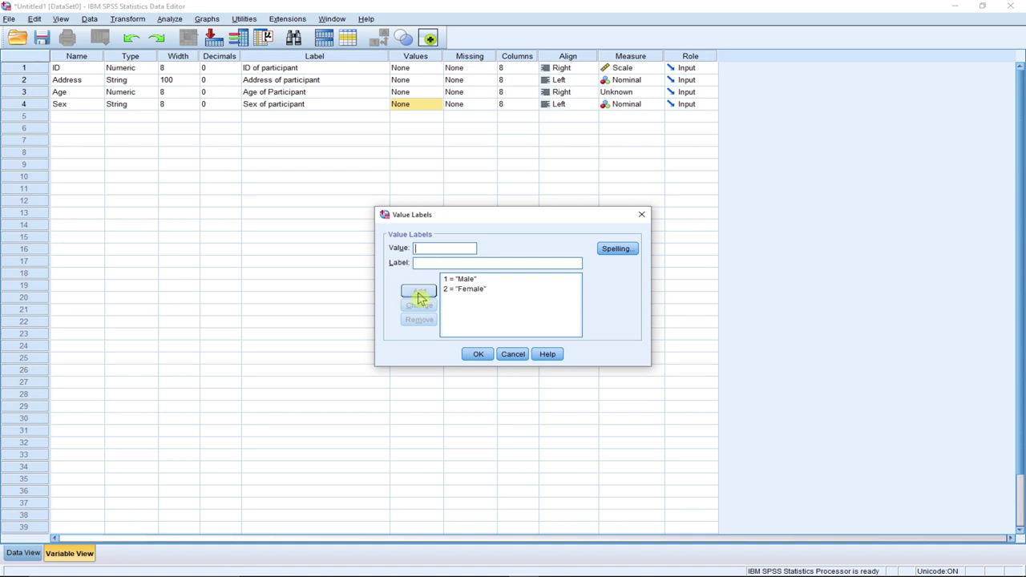
pyautogui.click(485, 356)
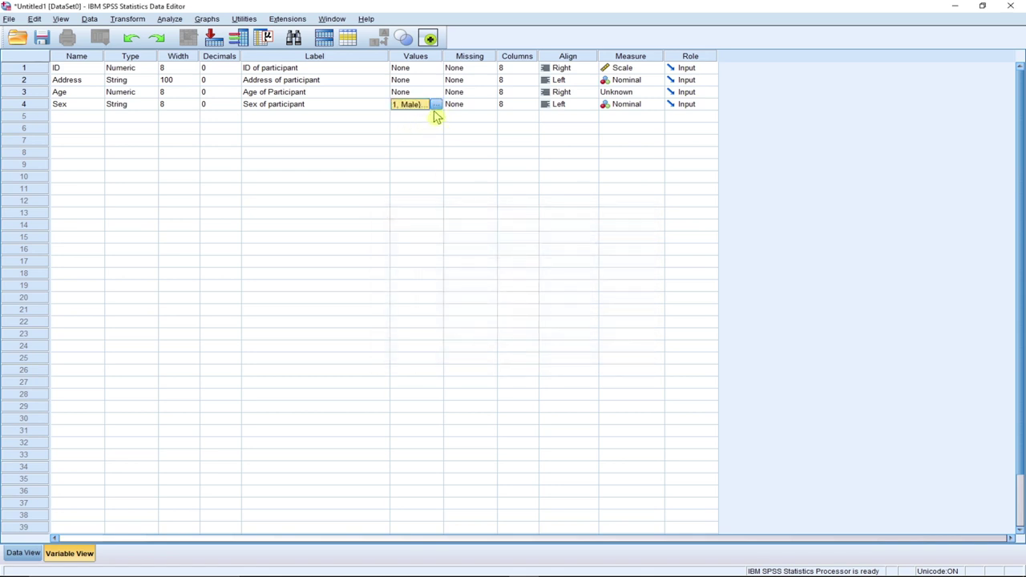
# Check the main source of income question in the Word questionnaire and name the fifth SPSS variable Source_Income.
pyautogui.click(71, 119)
pyautogui.moveTo(552, 568)
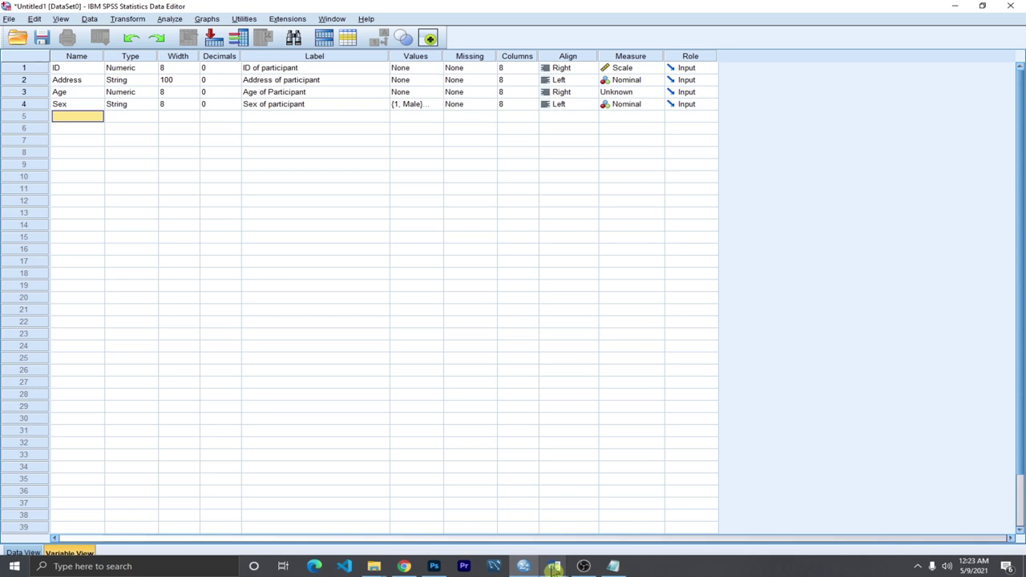
pyautogui.click(597, 522)
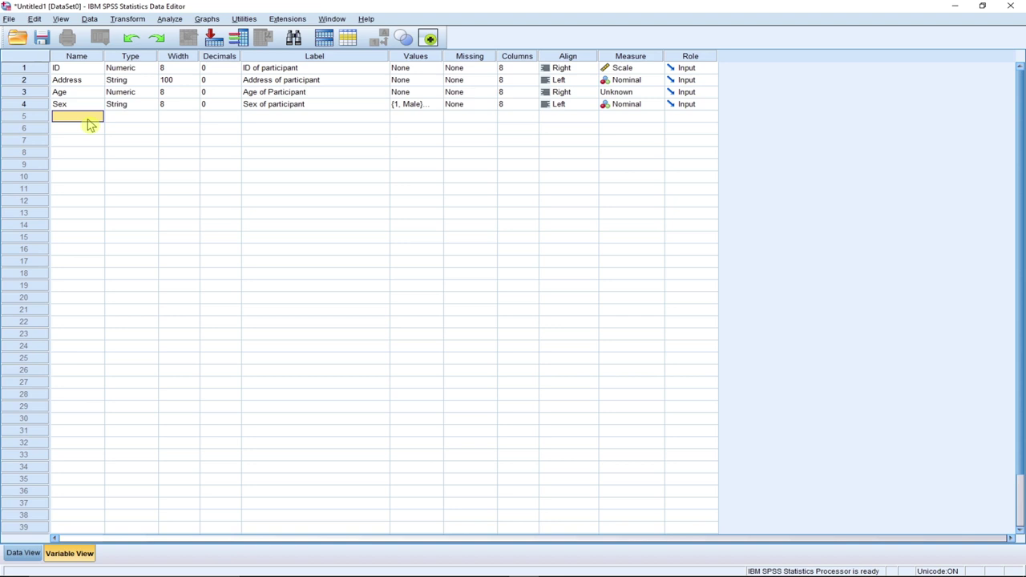
pyautogui.write('Sou')
pyautogui.write('rcce')
pyautogui.press('BackSpace')
pyautogui.press('BackSpace')
pyautogui.write('r')
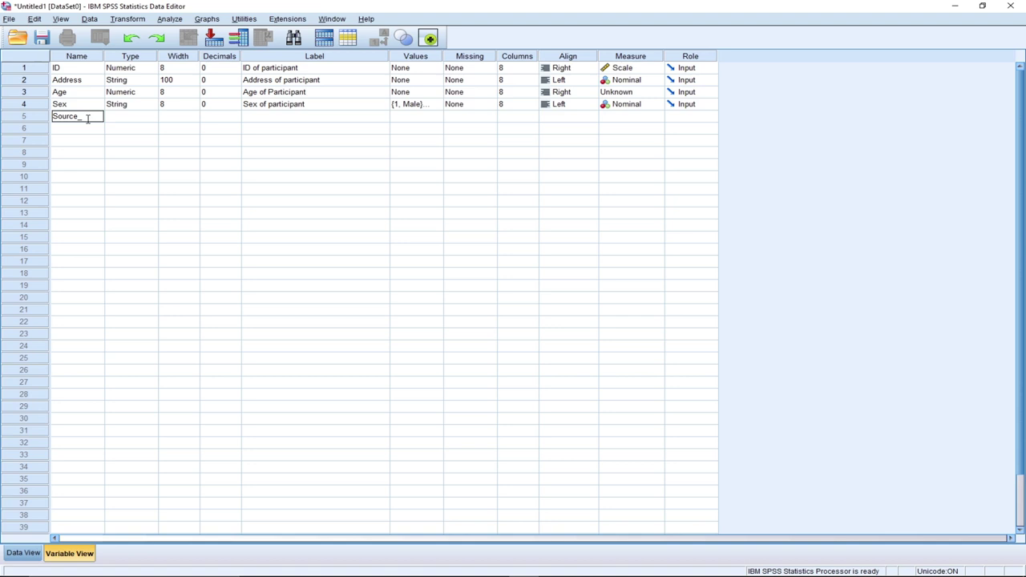
pyautogui.write('Inc')
pyautogui.press('BackSpace')
pyautogui.write('ncome')
# Widen the Name column and label the Source_Income variable "Source of income".
pyautogui.click(132, 57)
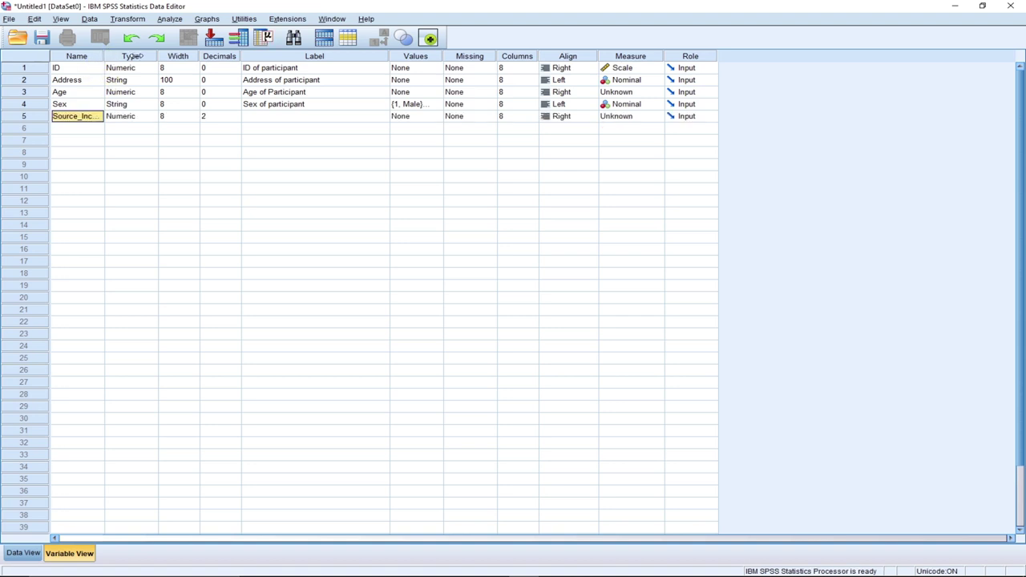
pyautogui.moveTo(136, 56); pyautogui.dragTo(136, 56)
pyautogui.click(177, 118)
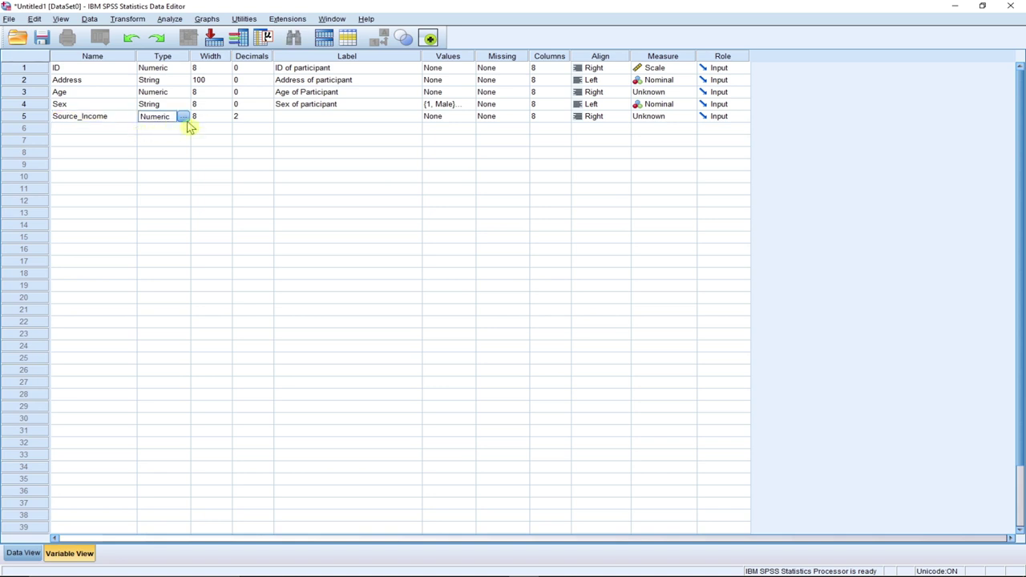
pyautogui.click(205, 120)
pyautogui.click(285, 118)
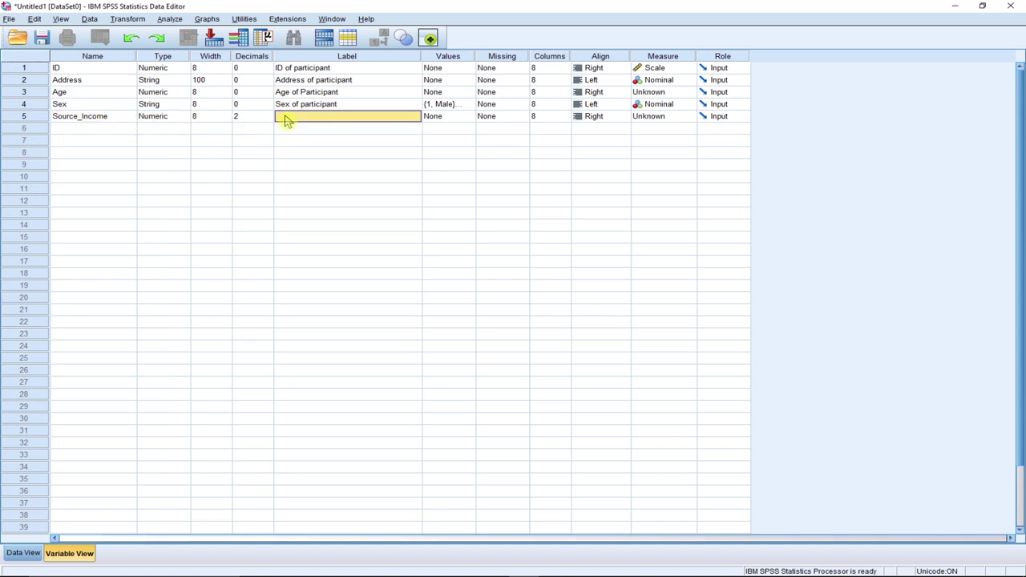
pyautogui.write('Souer')
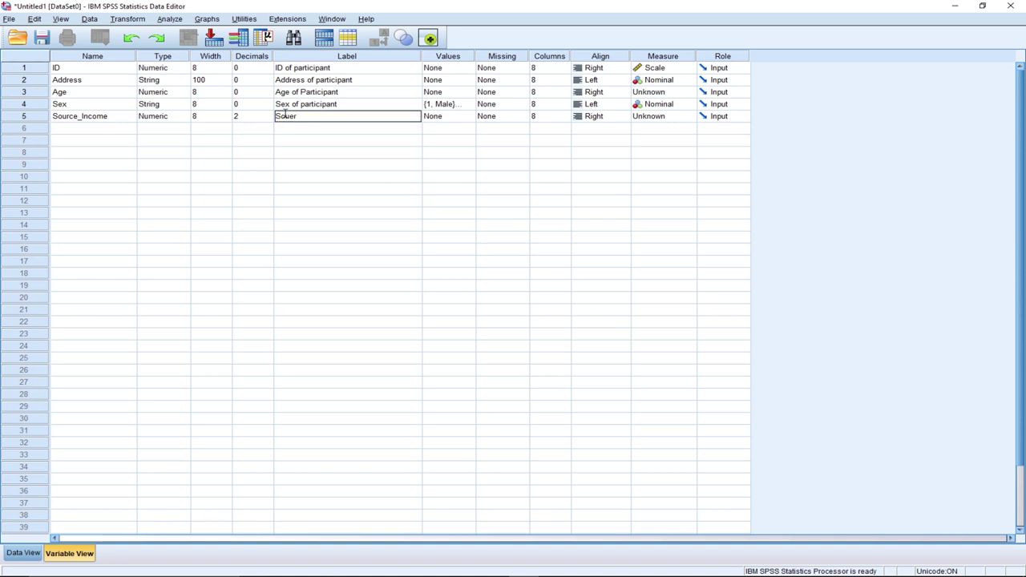
pyautogui.press('BackSpace')
pyautogui.press('BackSpace')
pyautogui.write('rce of income')
pyautogui.click(459, 121)
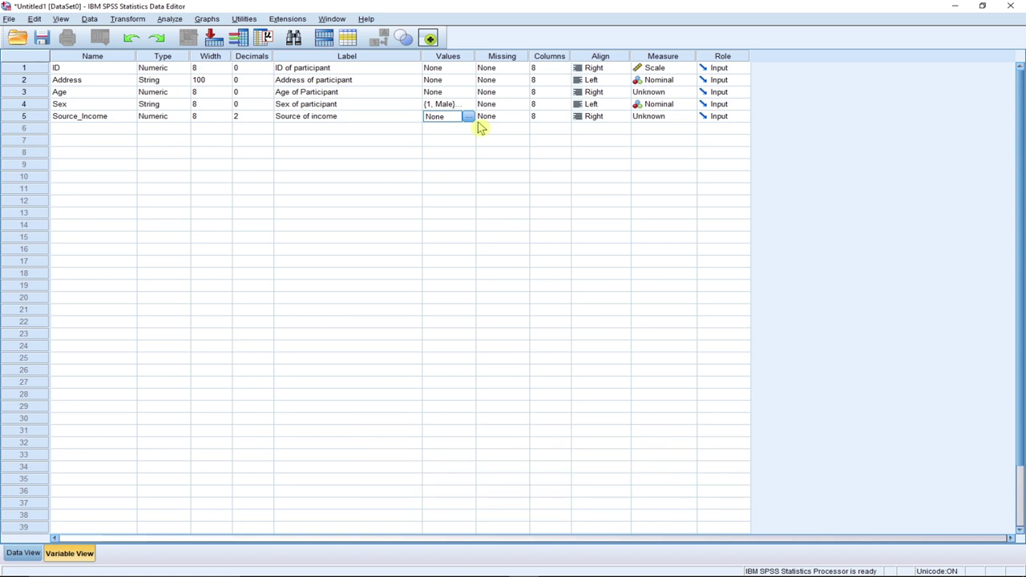
# Check the monthly income question in the Word questionnaire and name the sixth SPSS variable Monthly_Income.
pyautogui.click(81, 129)
pyautogui.moveTo(520, 568)
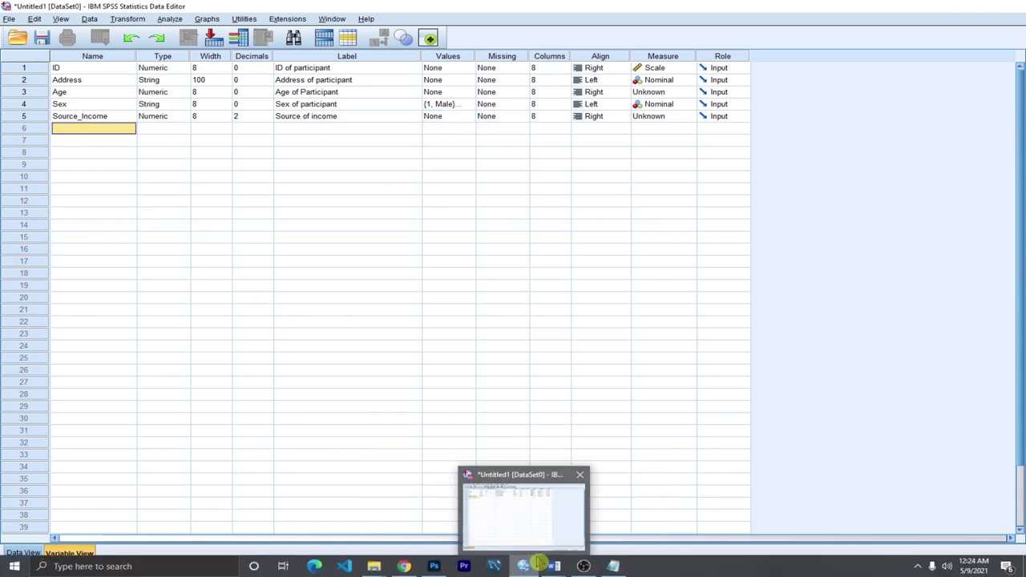
pyautogui.click(618, 517)
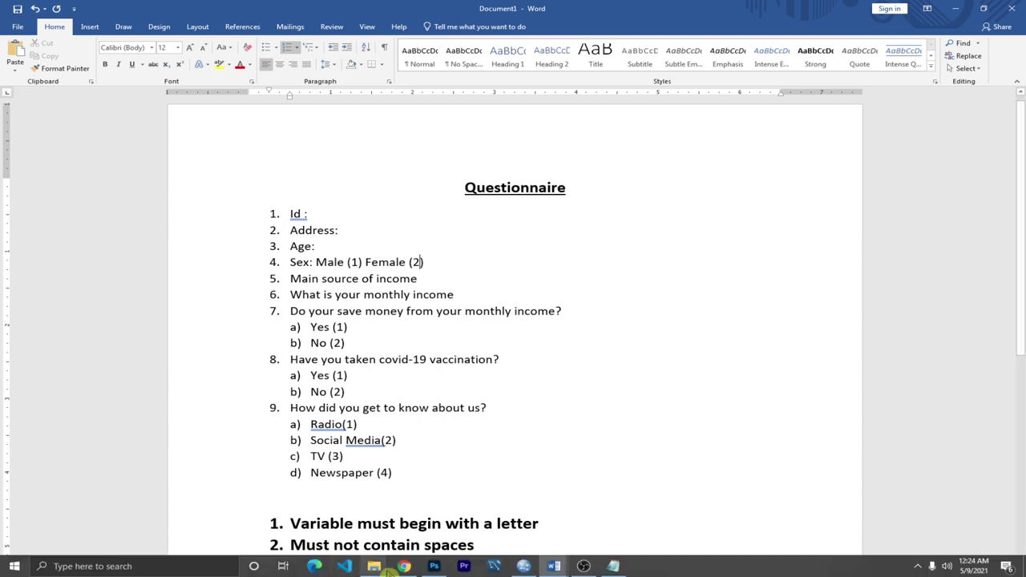
pyautogui.click(523, 566)
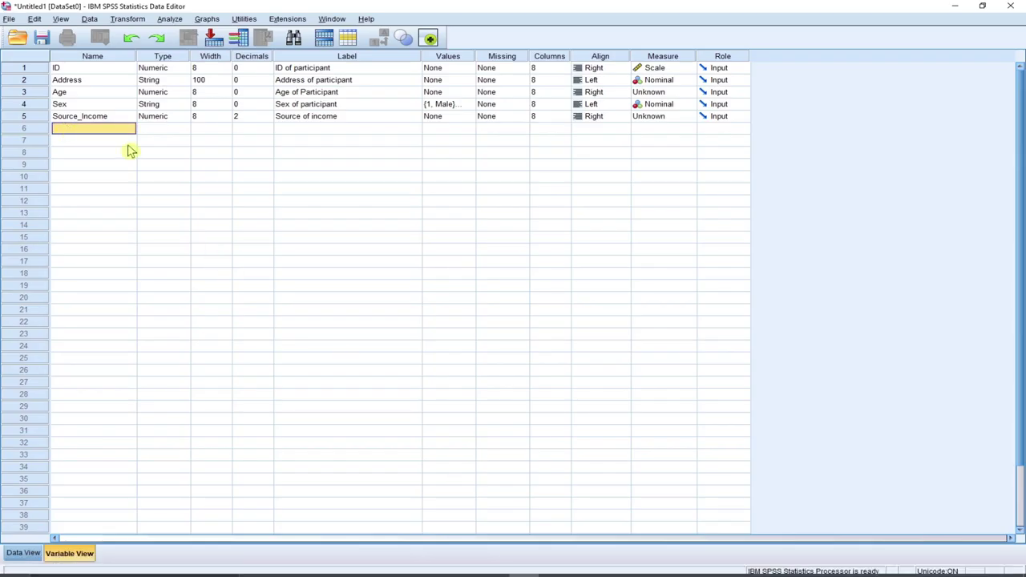
pyautogui.write('Month')
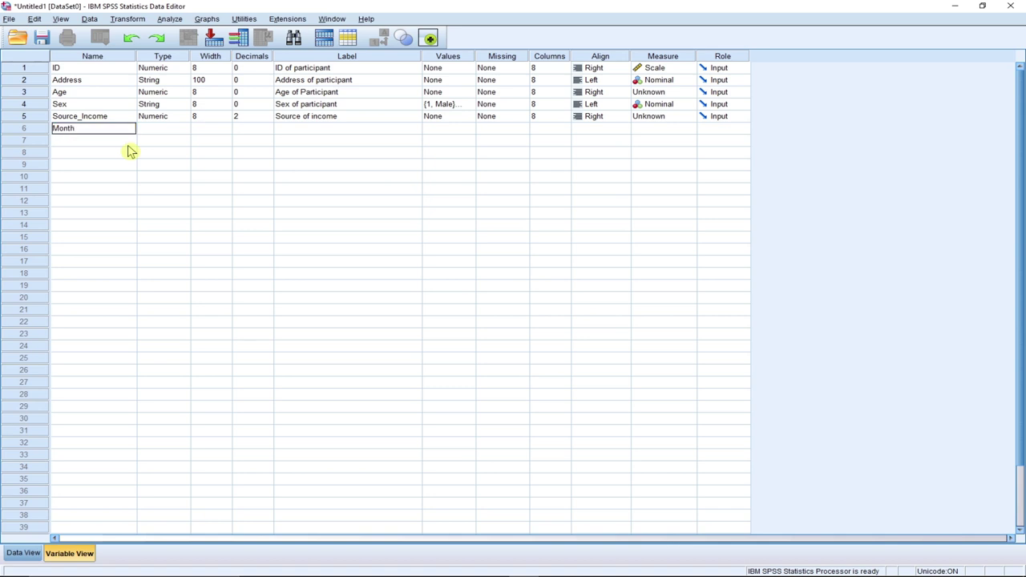
pyautogui.write('ly_Income')
# Keep the Monthly_Income variable numeric and label it "Monthly".
pyautogui.click(161, 132)
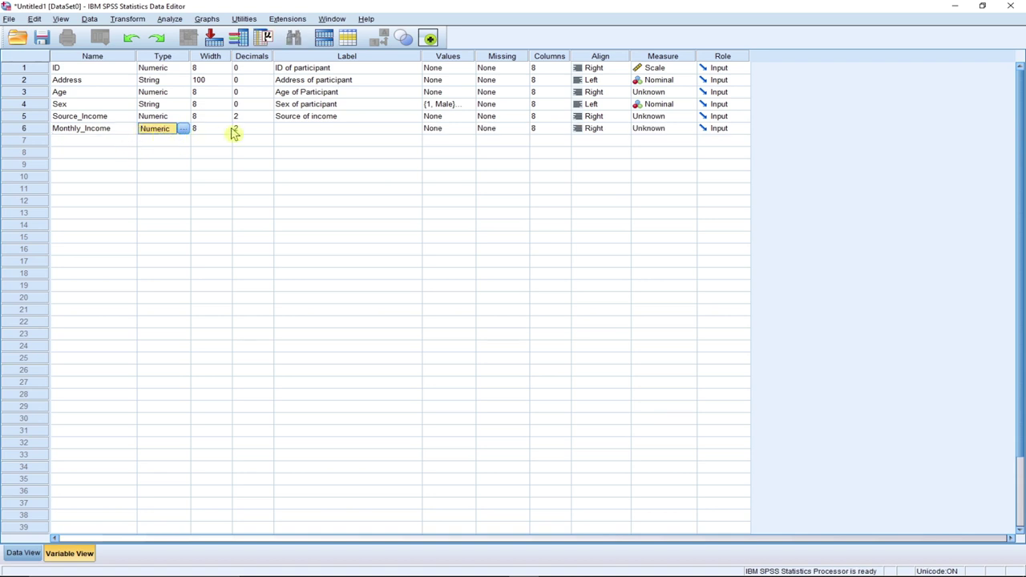
pyautogui.click(307, 133)
pyautogui.write('M')
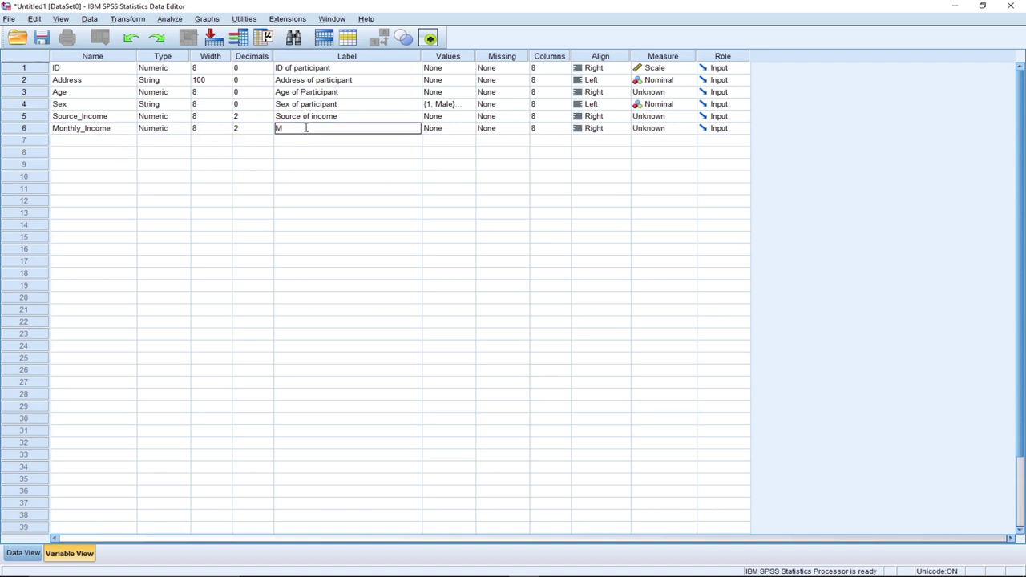
pyautogui.write('onthIn')
pyautogui.press('BackSpace')
pyautogui.press('BackSpace')
pyautogui.press('Tab')
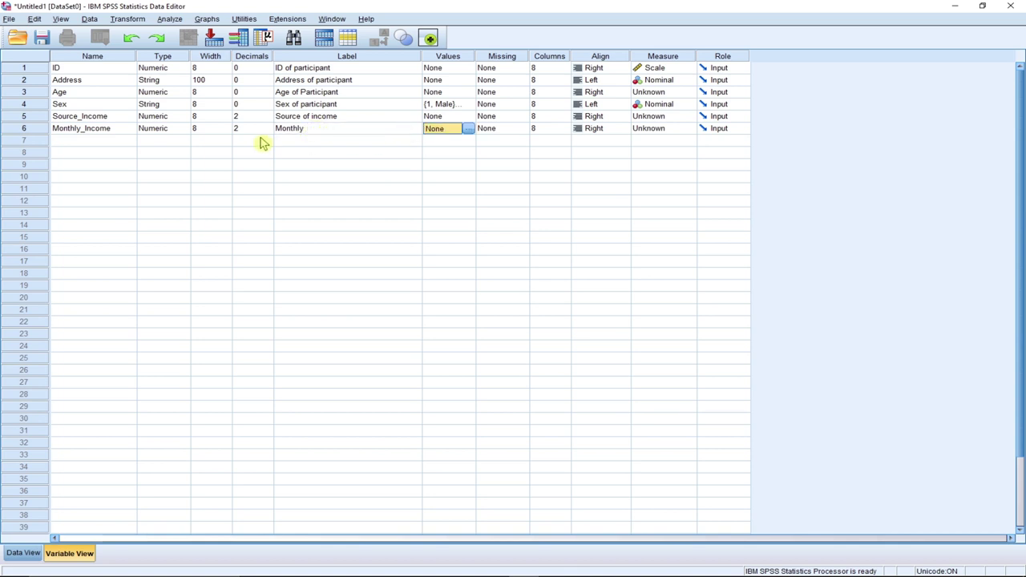
# Check the savings question in the Word questionnaire and name the seventh SPSS variable Saving_from_monthly_income.
pyautogui.click(71, 141)
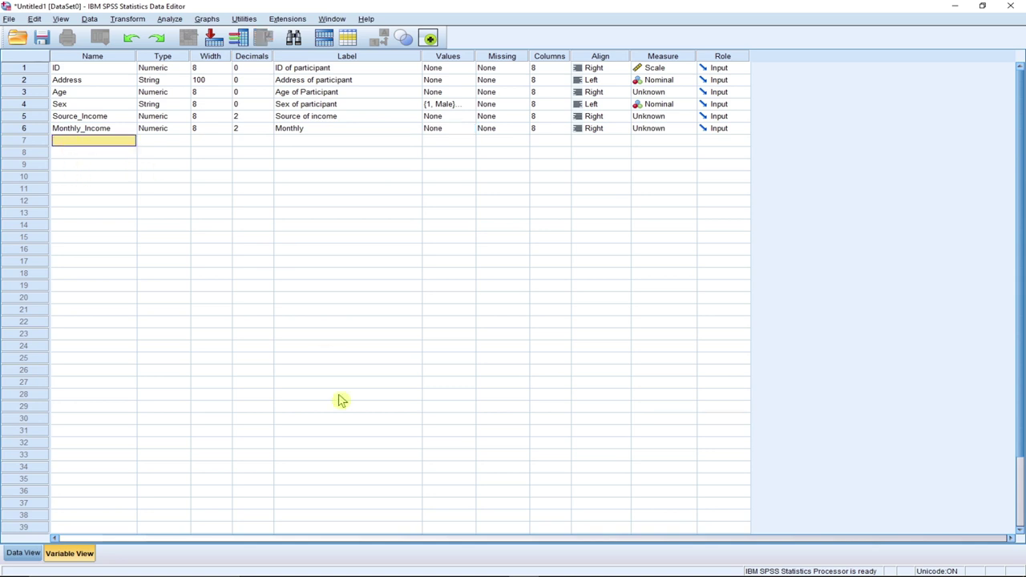
pyautogui.moveTo(570, 564)
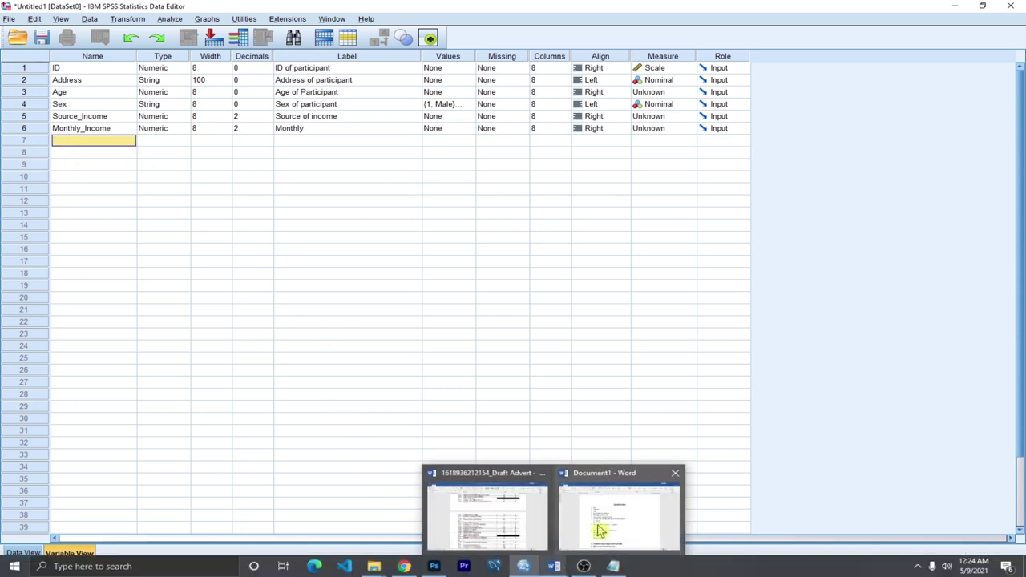
pyautogui.moveTo(600, 531)
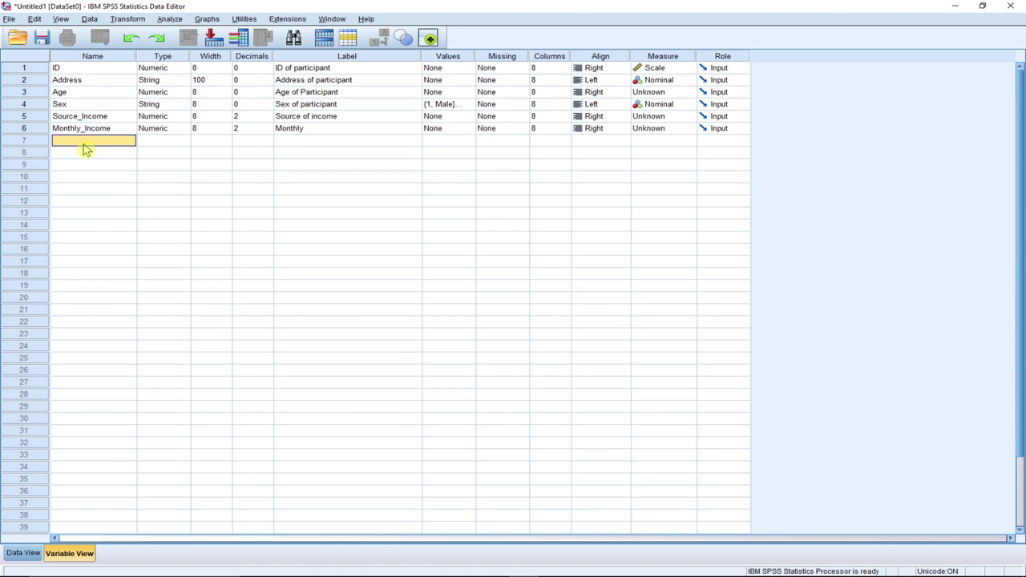
pyautogui.write('Savinf')
pyautogui.press('BackSpace')
pyautogui.write('g')
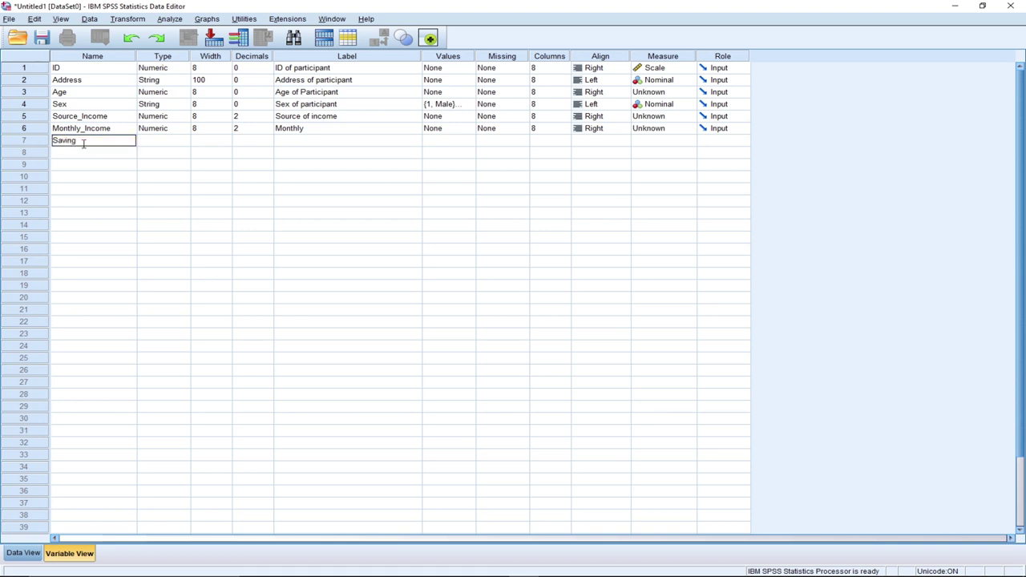
pyautogui.write('_from_monthly_income')
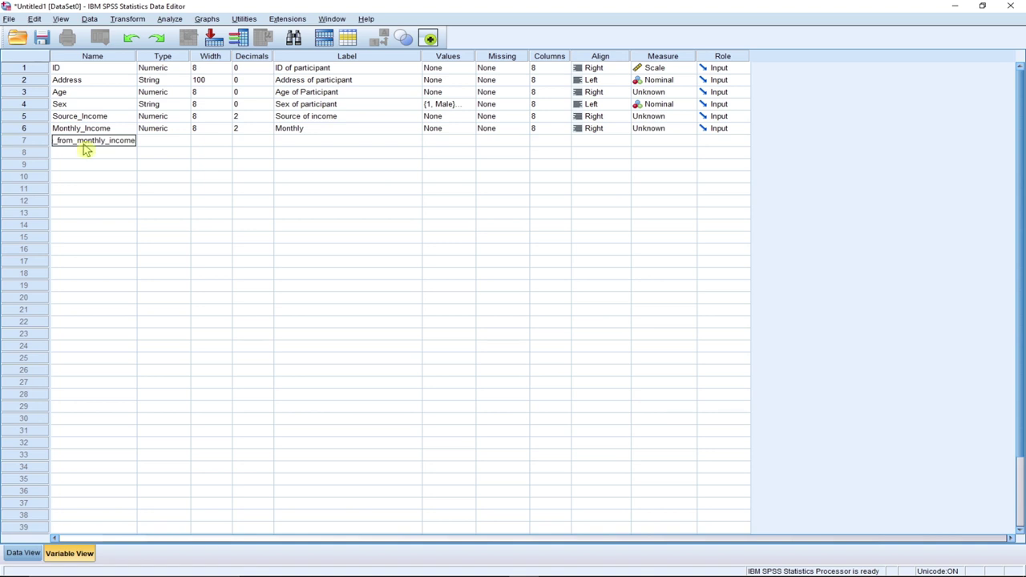
pyautogui.press('Tab')
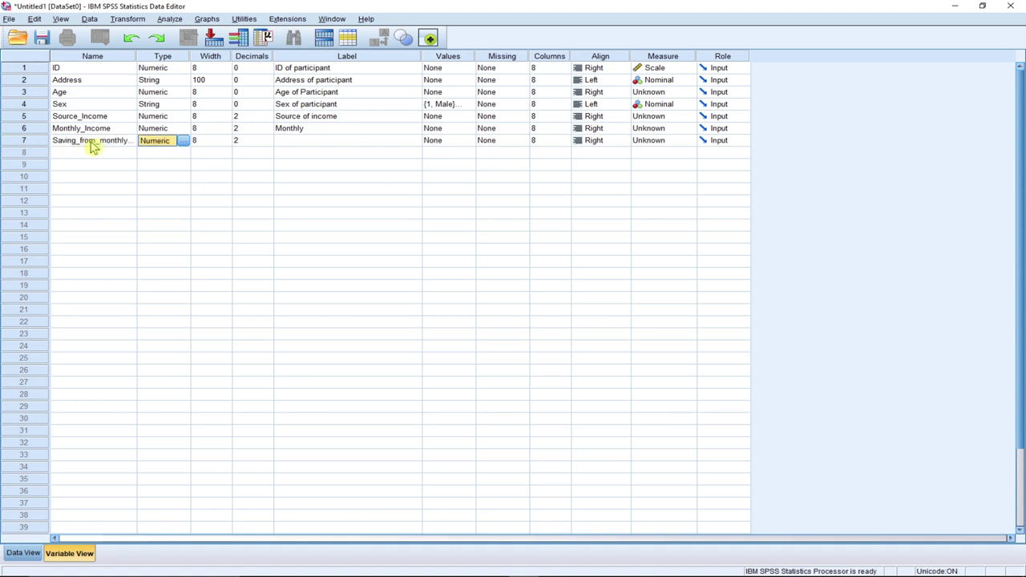
# Label the Saving_from_monthly_income variable "Do you save from monthly income".
pyautogui.click(317, 143)
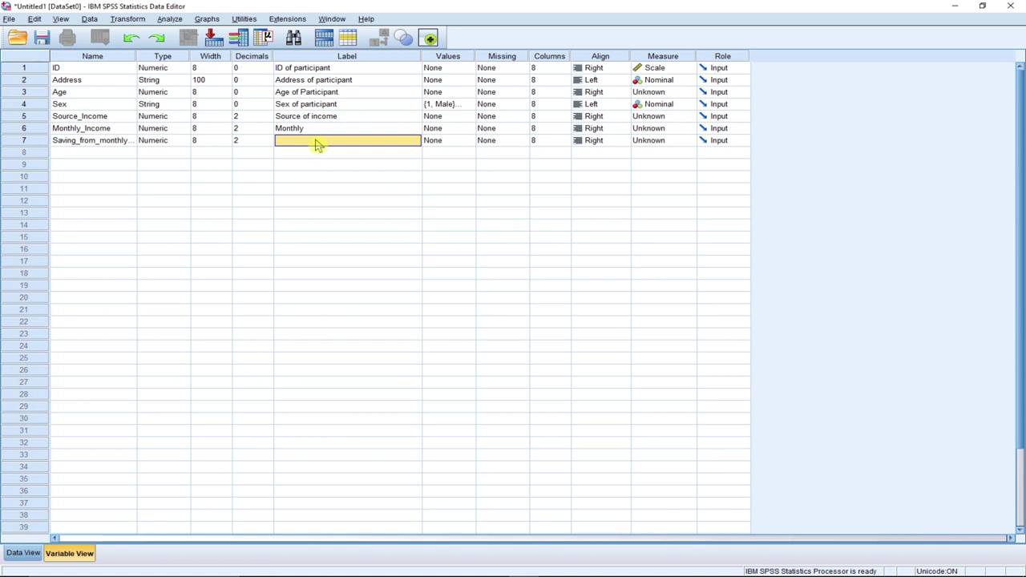
pyautogui.write('Save')
pyautogui.press('BackSpace')
pyautogui.press('BackSpace')
pyautogui.press('BackSpace')
pyautogui.press('BackSpace')
pyautogui.write('Do')
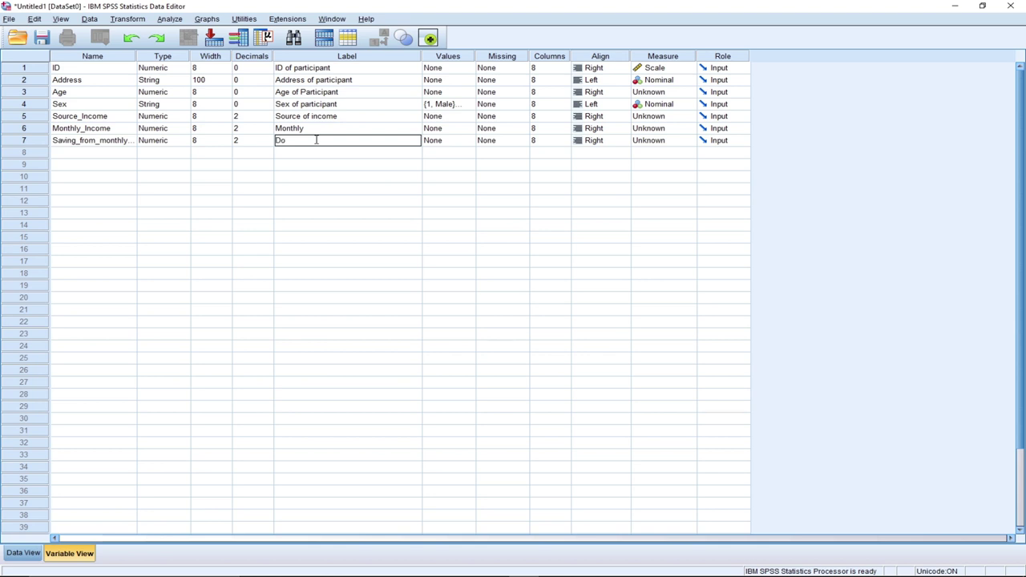
pyautogui.write(' you save from nob')
pyautogui.press('BackSpace')
pyautogui.press('BackSpace')
pyautogui.press('BackSpace')
pyautogui.write('mob')
pyautogui.press('BackSpace')
pyautogui.press('BackSpace')
pyautogui.write('nthly income')
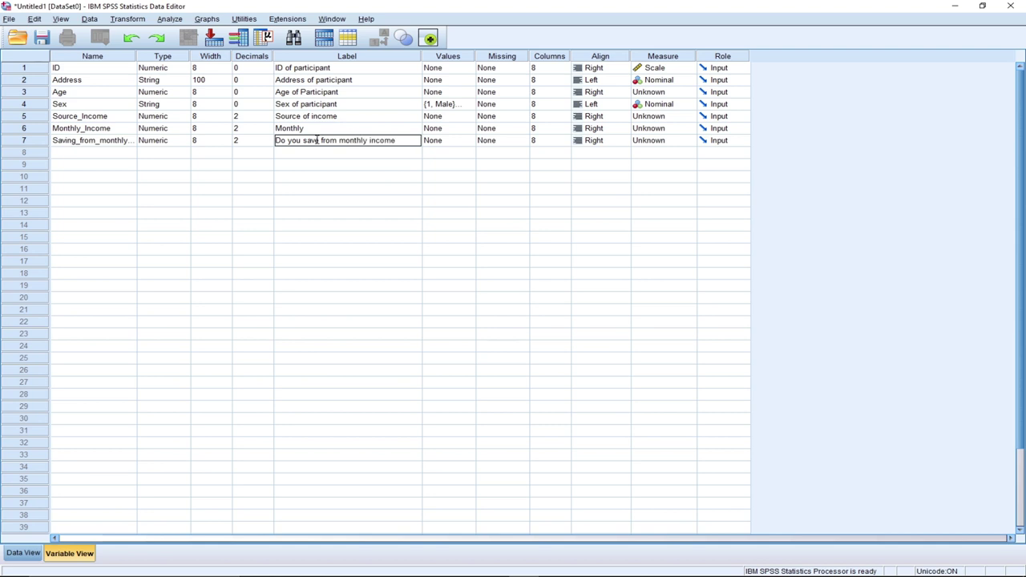
# Add the value label 1 = "Yes" to the Saving_from_monthly_income variable.
pyautogui.click(468, 140)
pyautogui.click(470, 140)
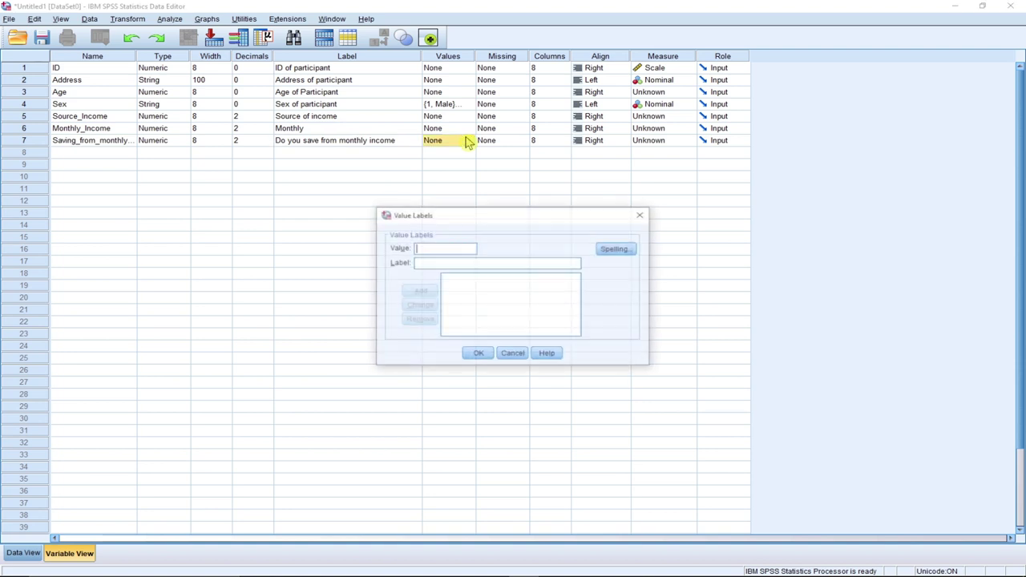
pyautogui.write('1')
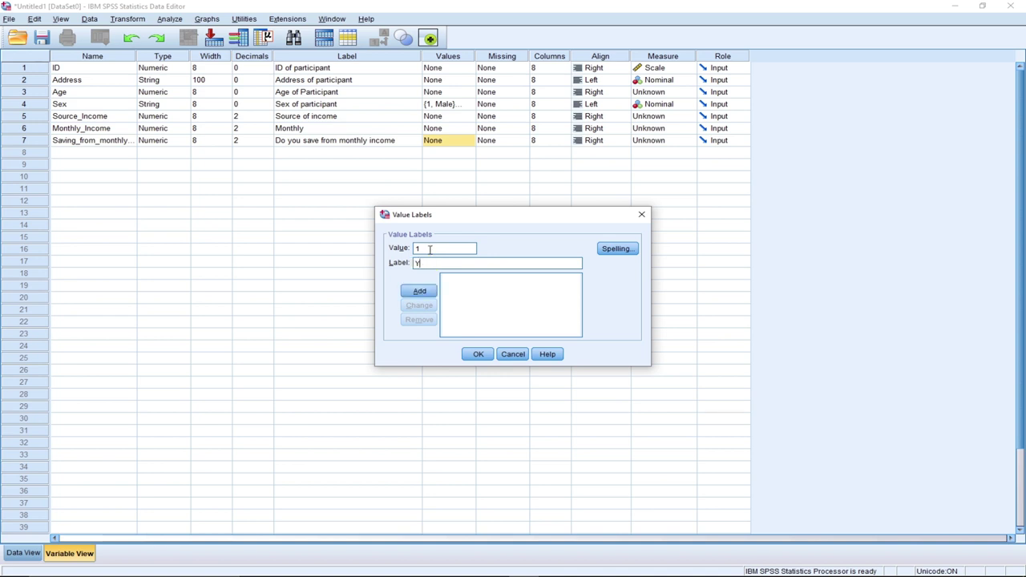
pyautogui.press('BackSpace')
pyautogui.press('BackSpace')
pyautogui.write('REs')
pyautogui.press('BackSpace')
pyautogui.press('BackSpace')
pyautogui.press('BackSpace')
pyautogui.write('Yes')
pyautogui.click(420, 291)
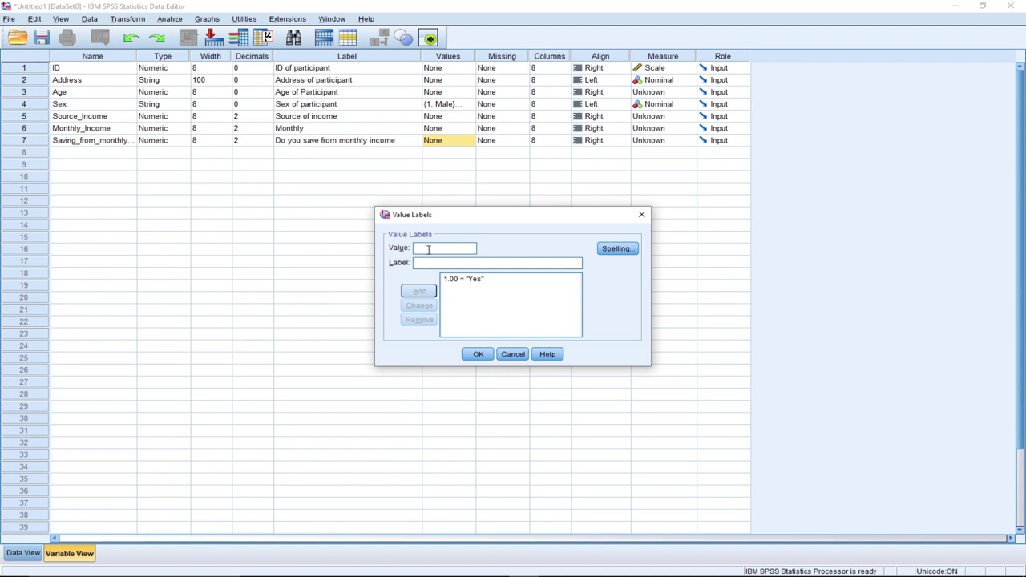
# Add the value label 2 = "No" for the savings variable and apply its value labels.
pyautogui.write('2')
pyautogui.click(422, 263)
pyautogui.write('No')
pyautogui.click(419, 292)
pyautogui.click(478, 353)
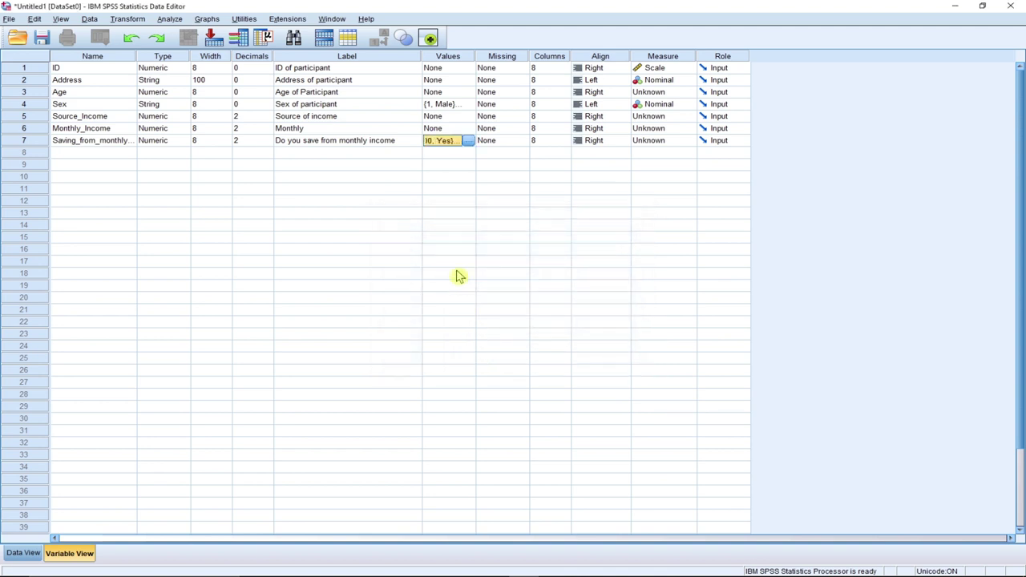
# Check the covid-19 vaccination question in the Word questionnaire and name the eighth SPSS variable Taken_covid_vacine.
pyautogui.moveTo(554, 566)
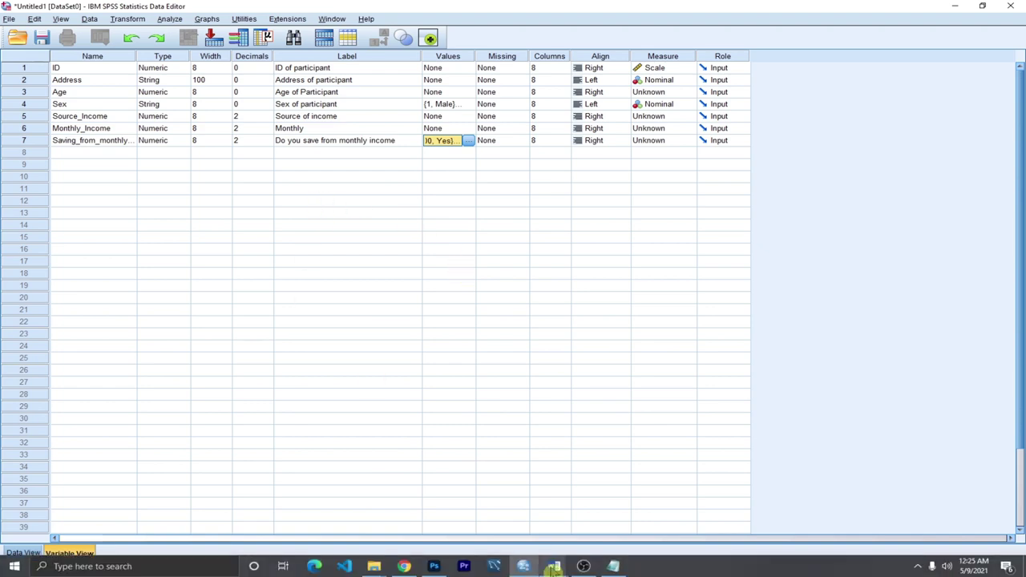
pyautogui.click(600, 523)
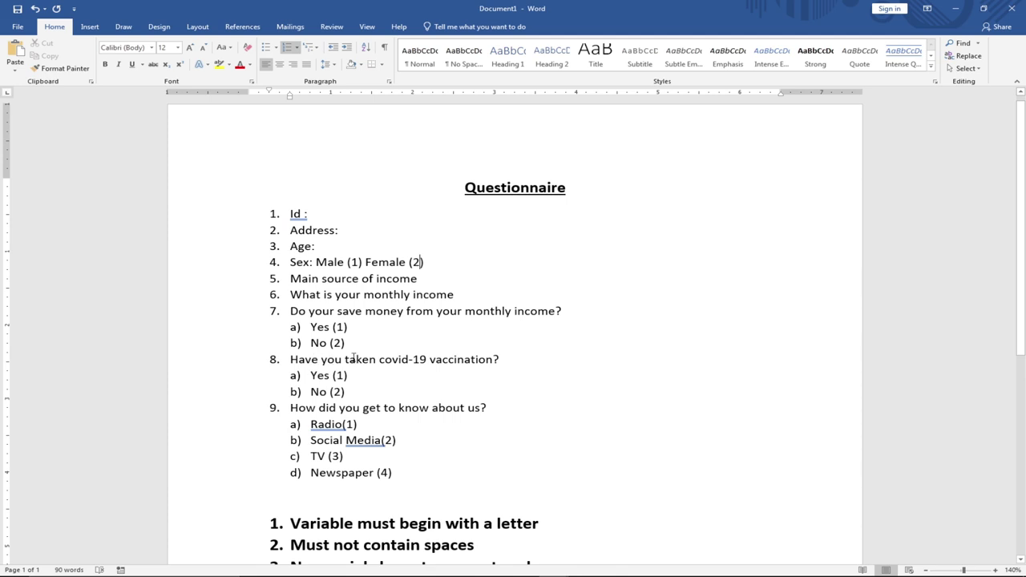
pyautogui.moveTo(375, 573)
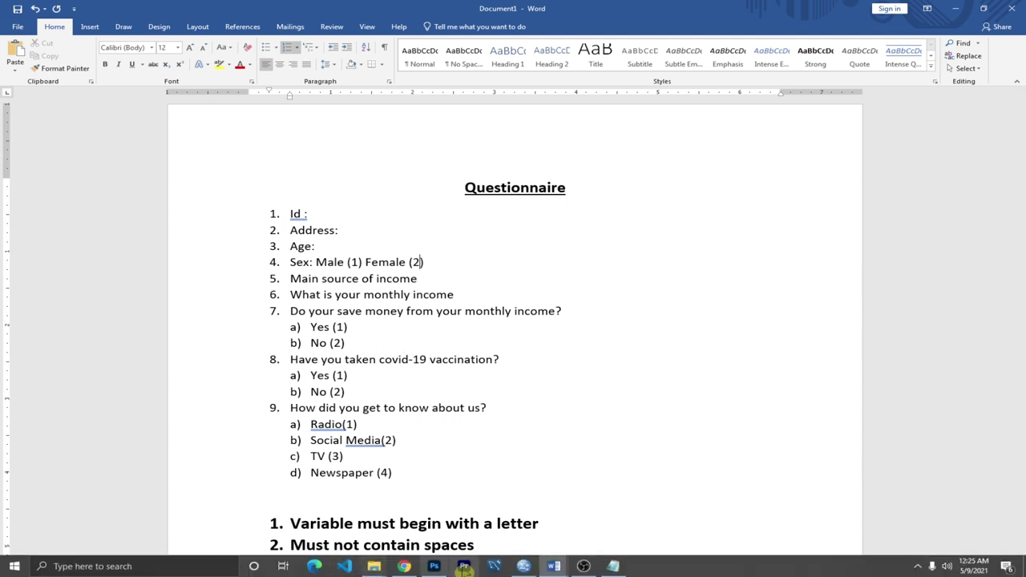
pyautogui.click(523, 566)
pyautogui.click(78, 153)
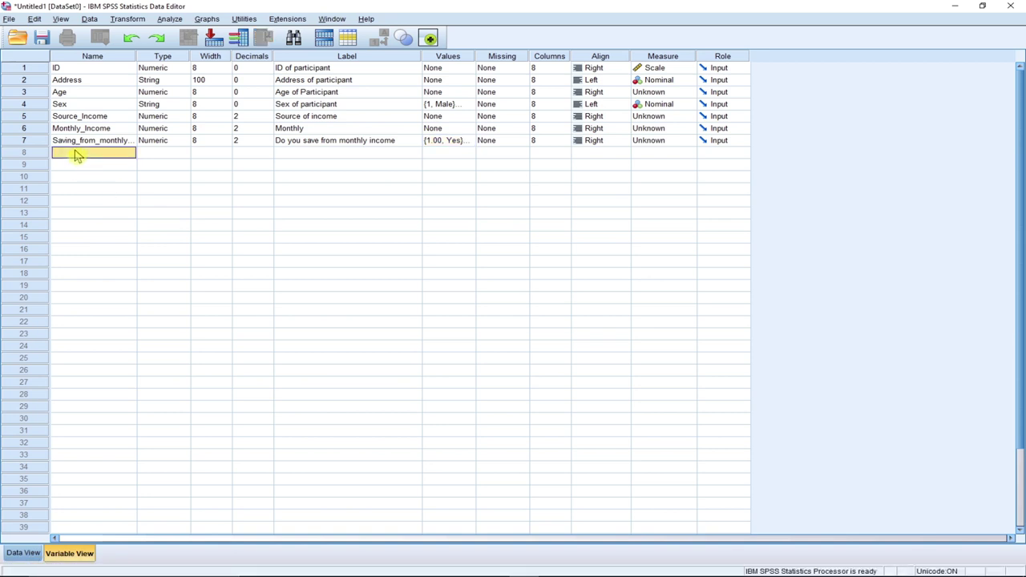
pyautogui.write('Taken_covid_vacine')
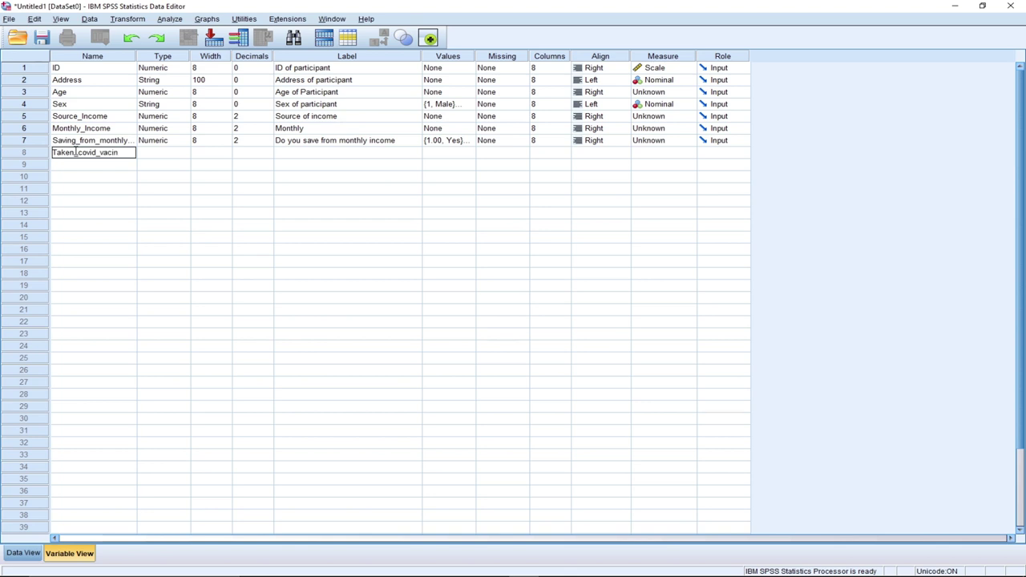
# Set the type of the Taken_covid_vacine variable to String.
pyautogui.click(158, 152)
pyautogui.click(183, 153)
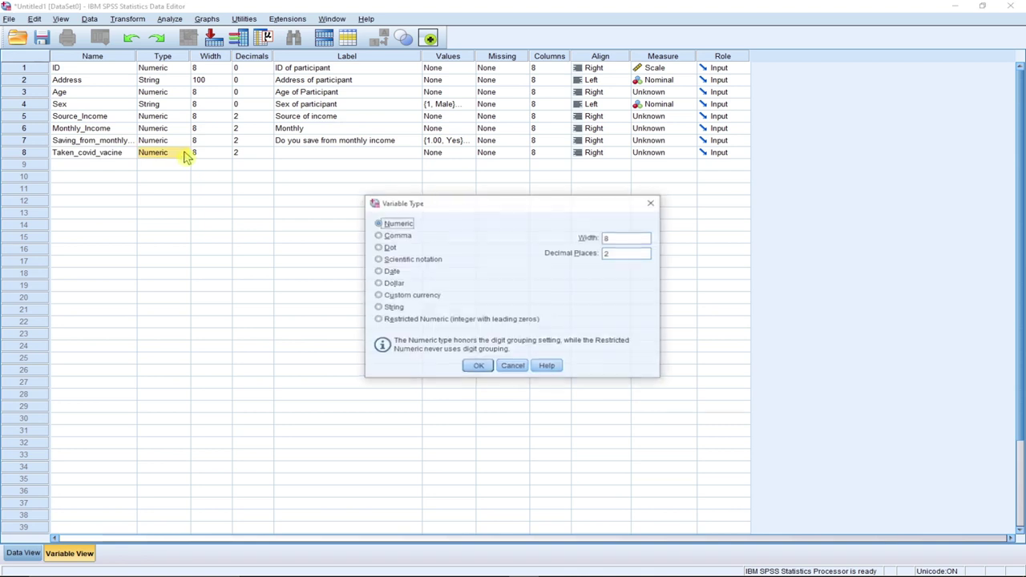
pyautogui.click(390, 307)
pyautogui.click(478, 366)
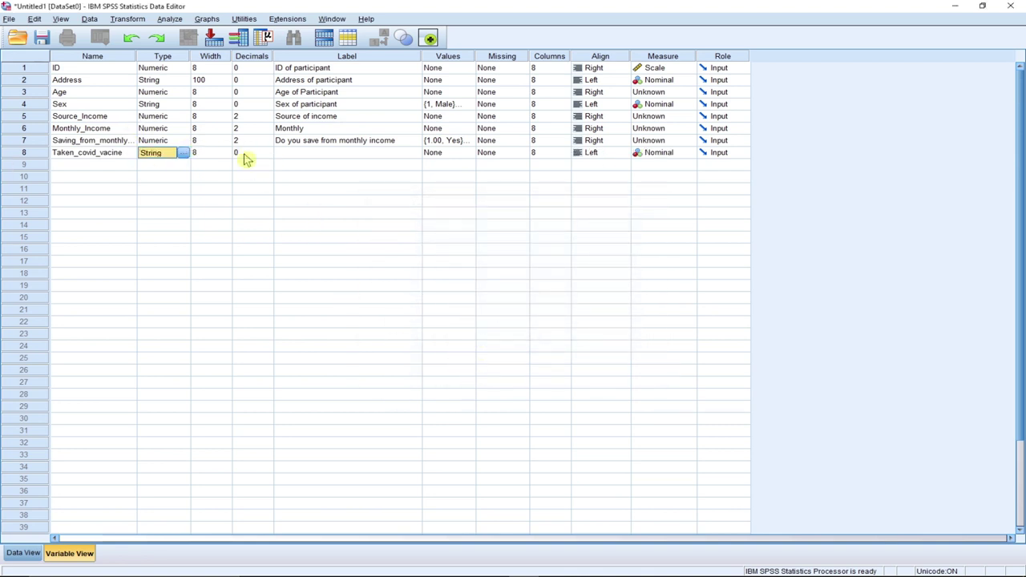
# Label the Taken_covid_vacine variable "Have you taken covid vacine".
pyautogui.click(345, 157)
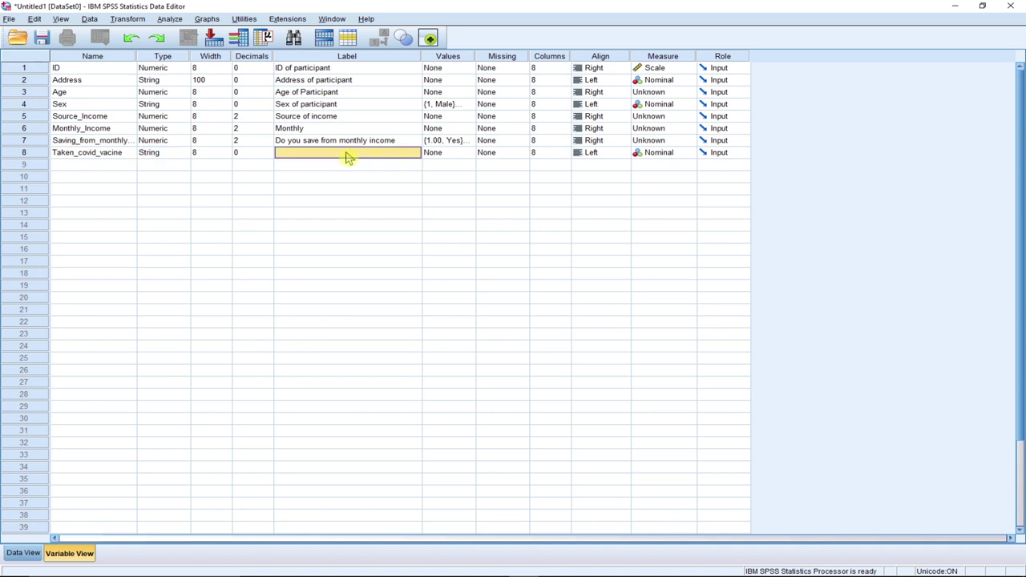
pyautogui.write('Have you taken covi')
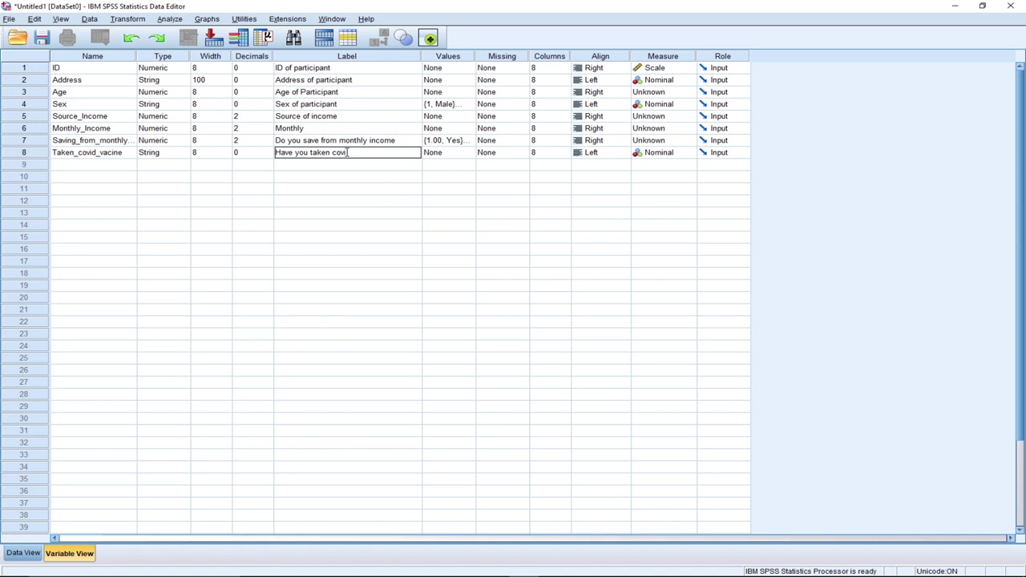
pyautogui.write('d vacine')
# Add the value label 1 = "Yes" to the Taken_covid_vacine variable.
pyautogui.click(452, 157)
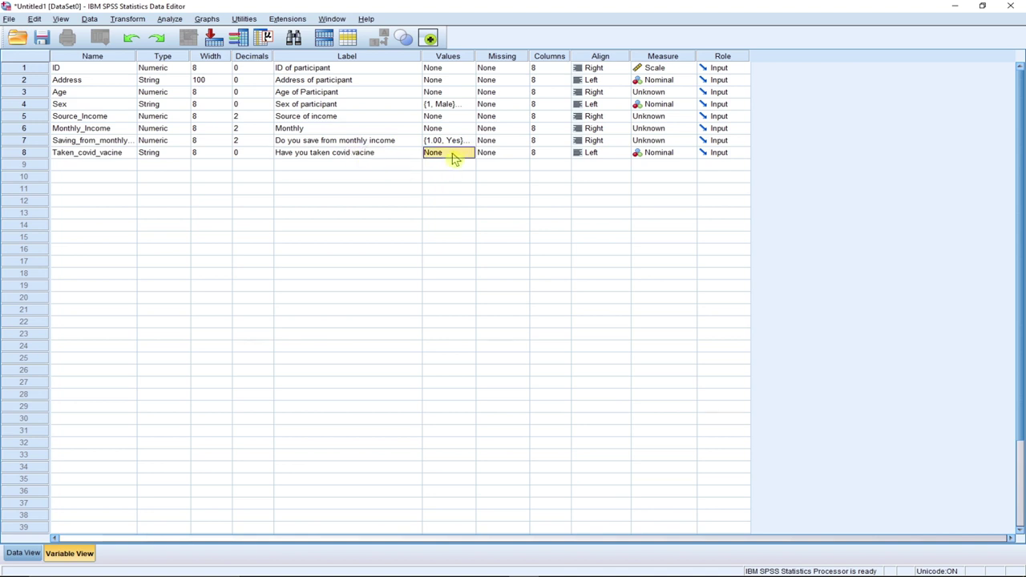
pyautogui.click(474, 153)
pyautogui.write('1')
pyautogui.click(440, 263)
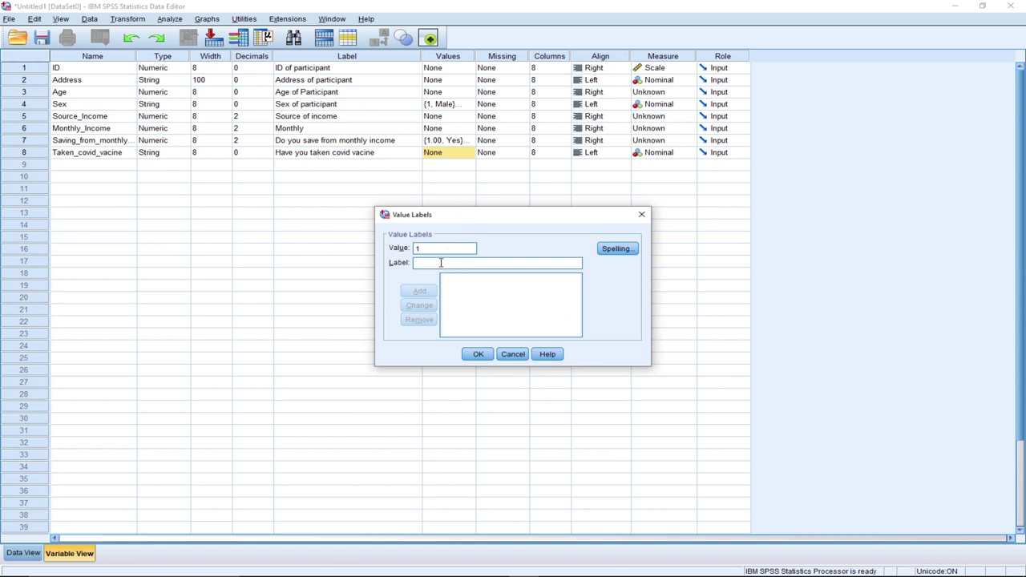
pyautogui.write('Yes')
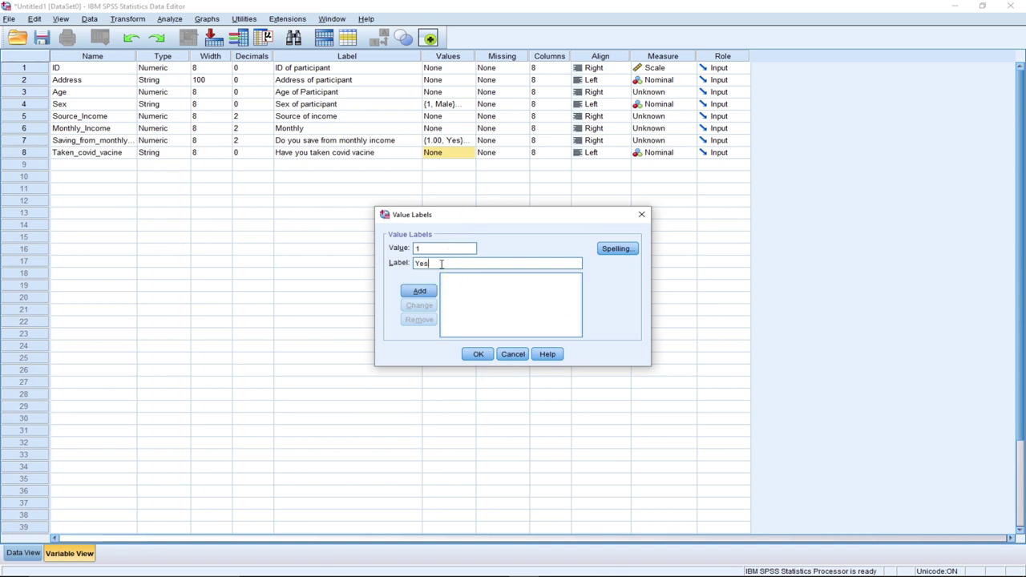
pyautogui.click(419, 291)
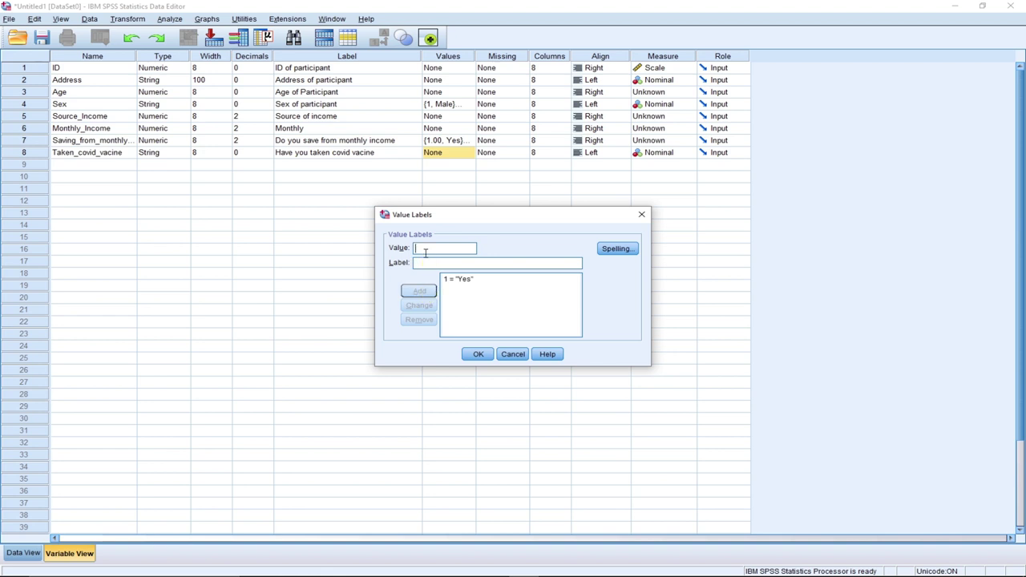
# Add the value label 2 = "No" for the covid vaccine variable and apply its value labels.
pyautogui.write('2')
pyautogui.click(424, 262)
pyautogui.write('No')
pyautogui.click(419, 291)
pyautogui.click(479, 356)
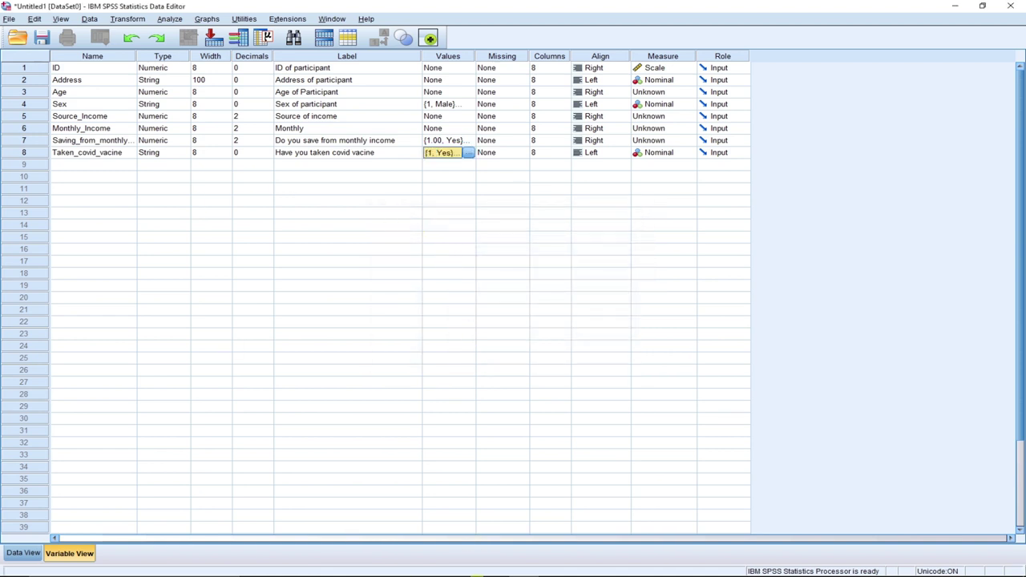
# Check the ninth question in the Word questionnaire and name the ninth SPSS variable How_you_got_to_know_us.
pyautogui.moveTo(513, 568)
pyautogui.moveTo(553, 566)
pyautogui.click(568, 515)
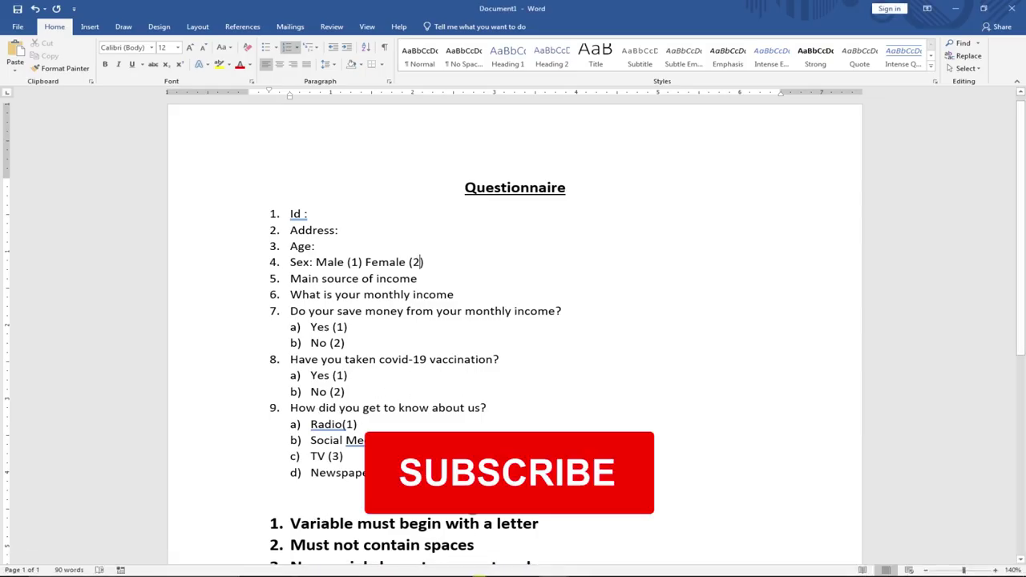
pyautogui.hotkey('alt', 'Tab')
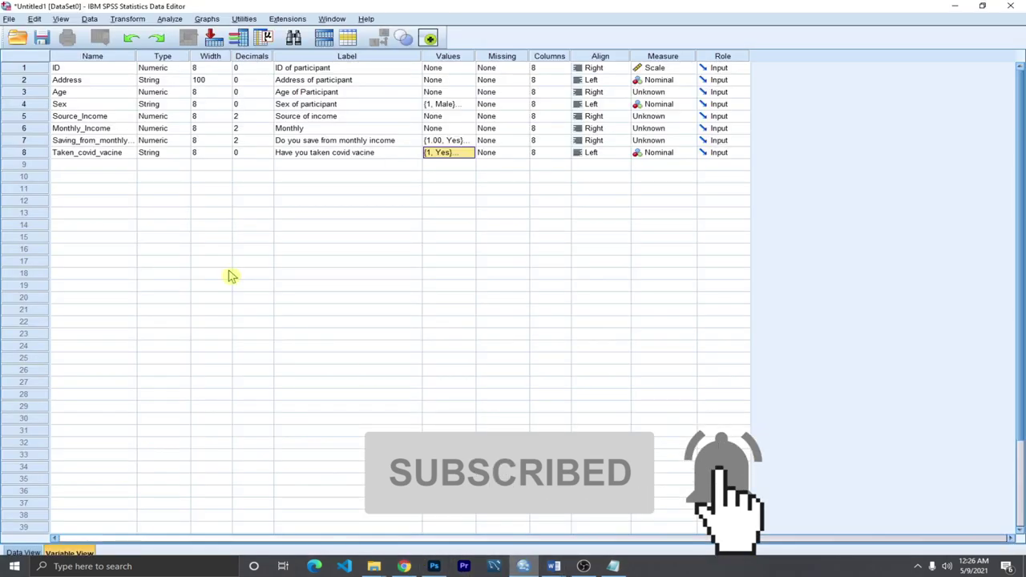
pyautogui.click(78, 163)
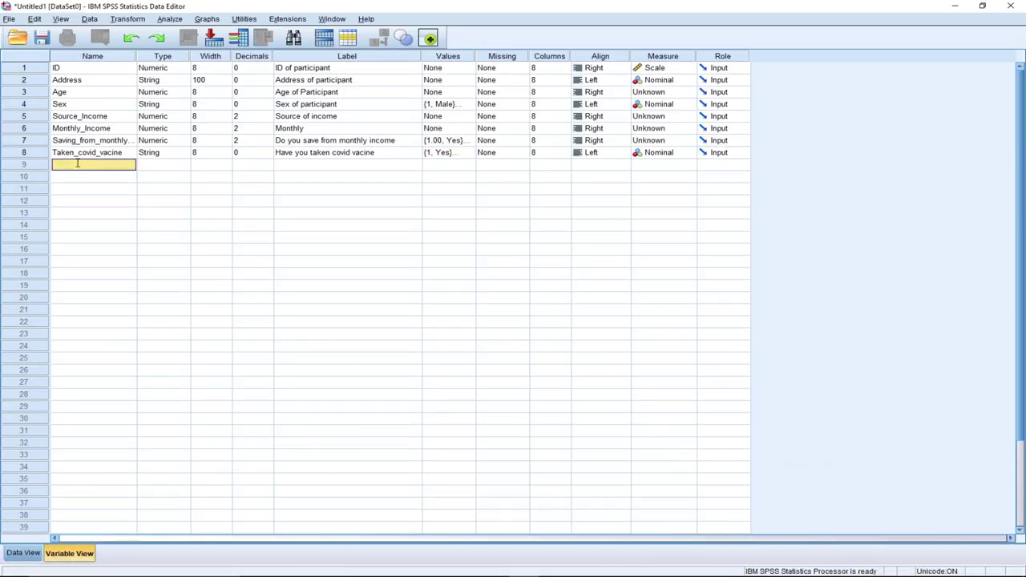
pyautogui.write('How did you get kno')
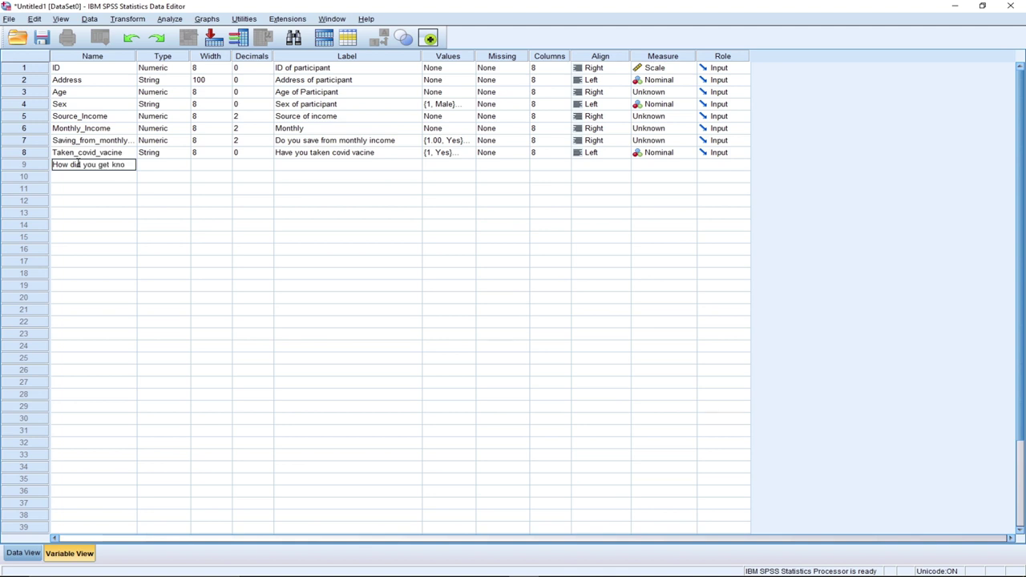
pyautogui.press('BackSpace')
pyautogui.press('BackSpace')
pyautogui.press('BackSpace')
pyautogui.press('BackSpace')
pyautogui.press('BackSpace')
pyautogui.press('BackSpace')
pyautogui.press('BackSpace')
pyautogui.press('BackSpace')
pyautogui.press('BackSpace')
pyautogui.write('Ow')
pyautogui.write('ow')
pyautogui.write('_you')
pyautogui.write('_got')
pyautogui.write('_to_know_')
pyautogui.write('us')
pyautogui.press('Tab')
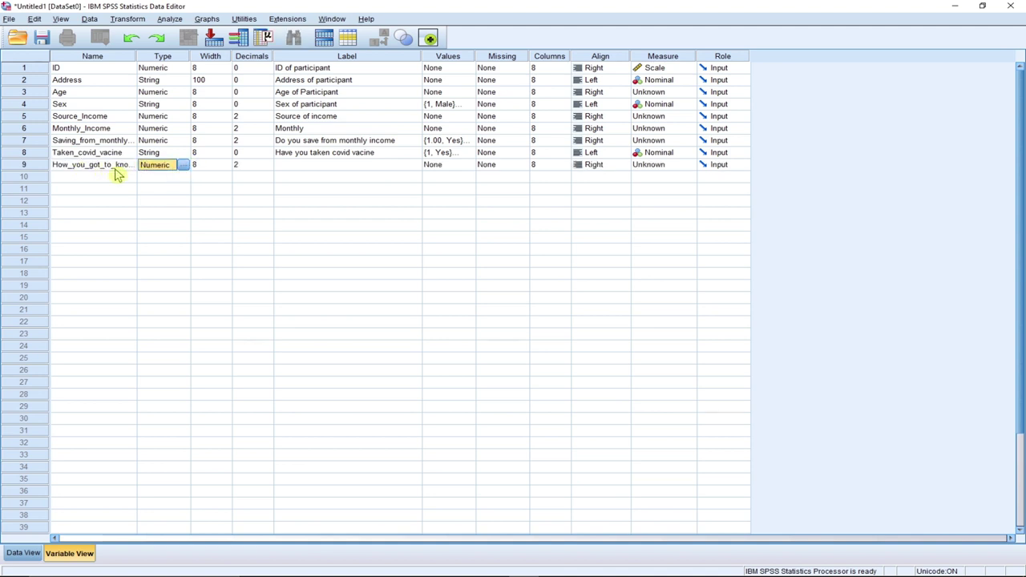
# Set the type of the How_you_got_to_know_us variable to String.
pyautogui.click(183, 165)
pyautogui.click(389, 310)
pyautogui.click(478, 367)
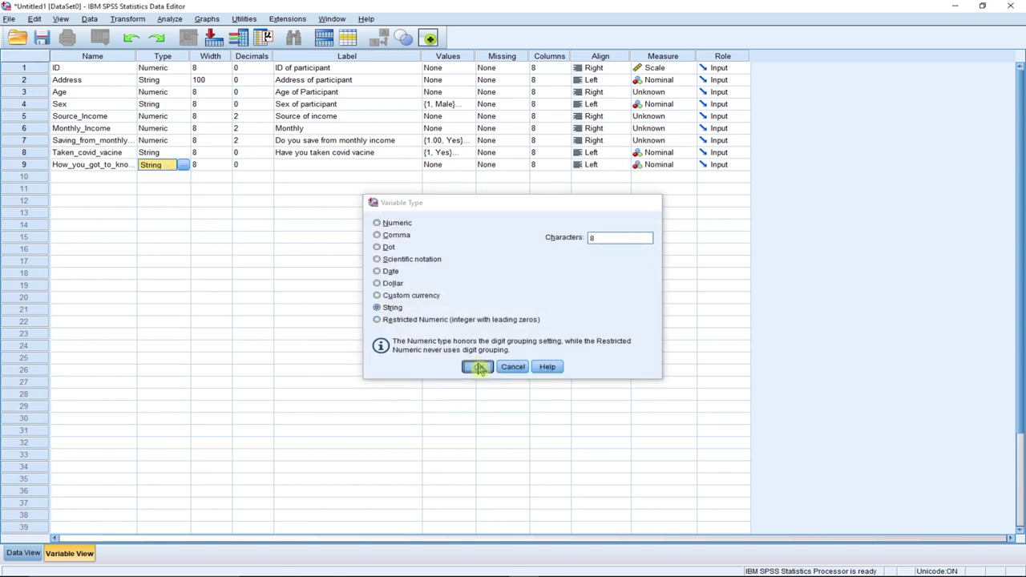
# Label the How_you_got_to_know_us variable "How did you got to know us".
pyautogui.click(356, 167)
pyautogui.write('How')
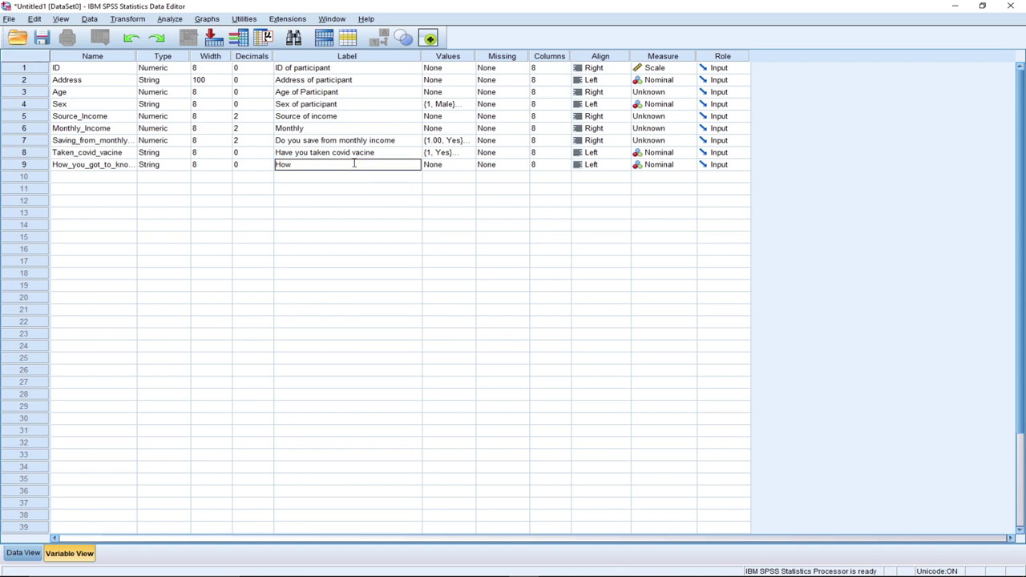
pyautogui.write(' did yoiu')
pyautogui.write('now')
pyautogui.press('BackSpace')
pyautogui.press('BackSpace')
pyautogui.press('BackSpace')
pyautogui.press('BackSpace')
pyautogui.write('got to know us')
# Check the answer options of question 9 in the Word questionnaire and add the value label 1 = "Radio" to How_you_got_to_know_us.
pyautogui.click(470, 165)
pyautogui.click(471, 165)
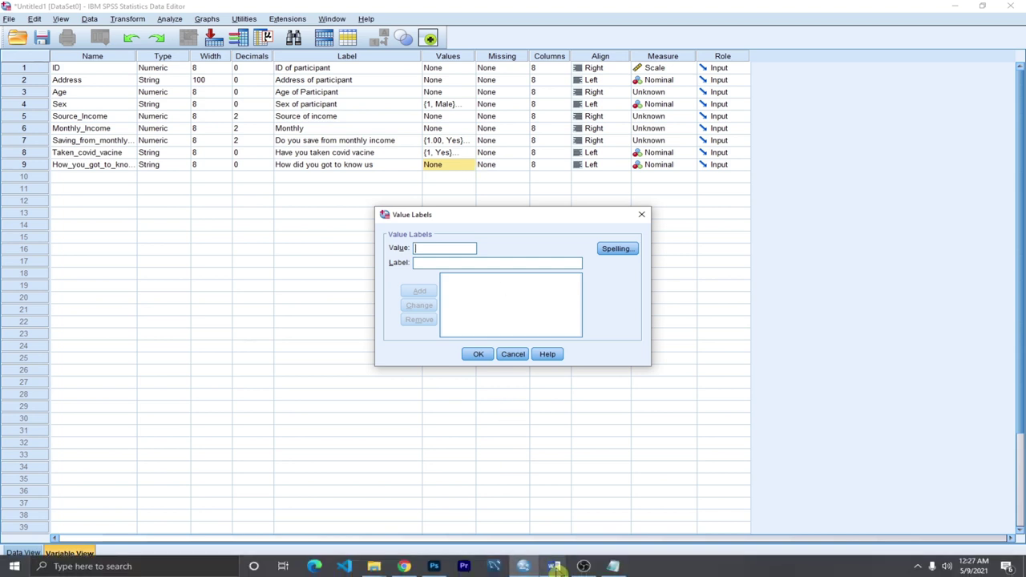
pyautogui.moveTo(555, 566)
pyautogui.moveTo(597, 533)
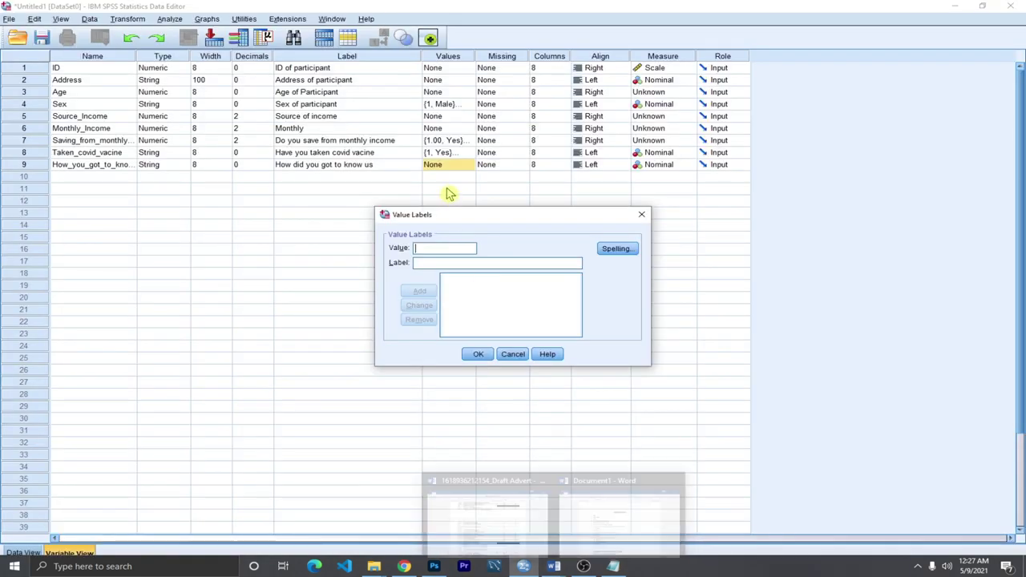
pyautogui.click(421, 249)
pyautogui.write('1')
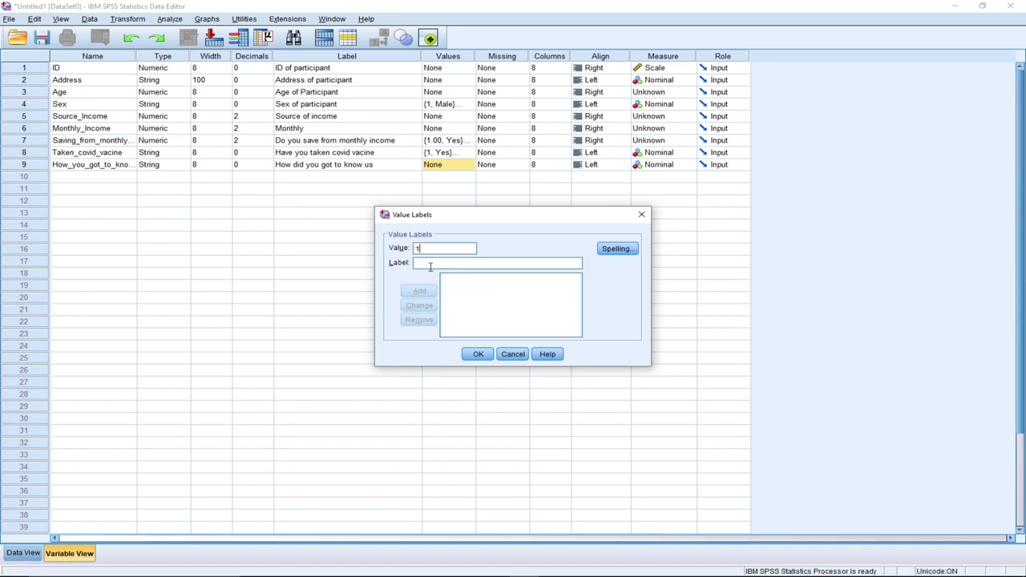
pyautogui.click(430, 264)
pyautogui.write('Rad')
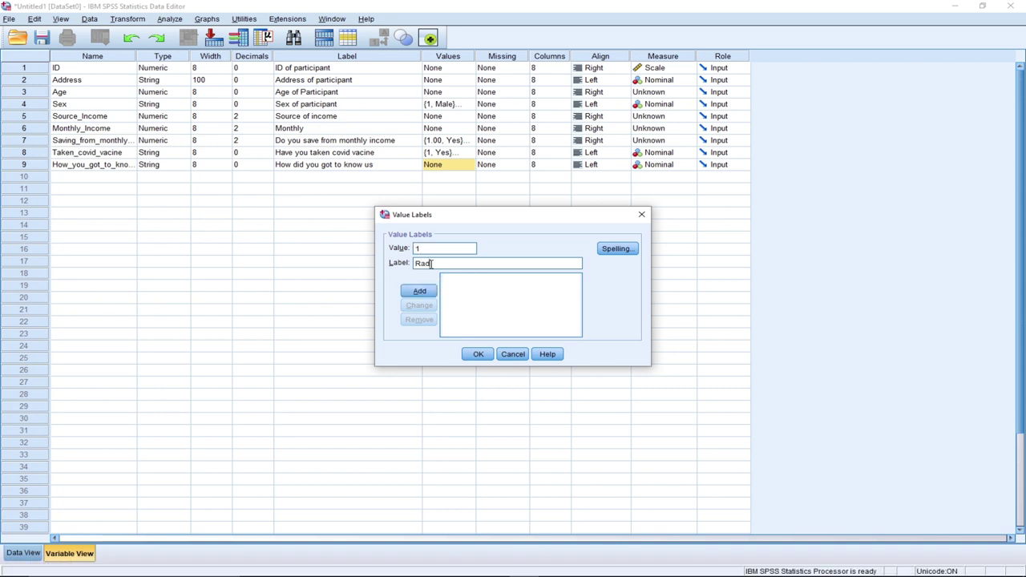
pyautogui.write('io')
pyautogui.click(427, 290)
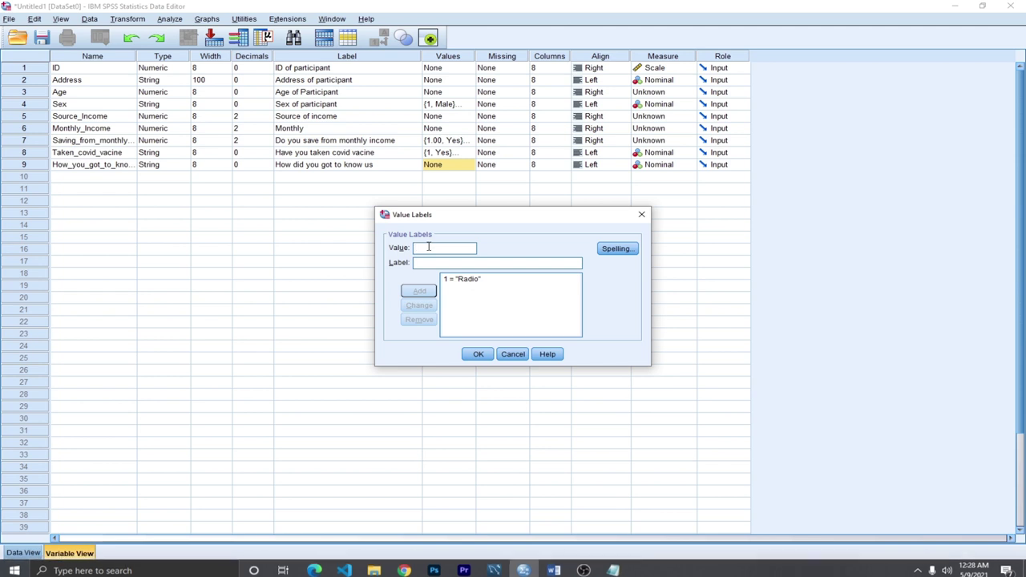
# Add the value label 2 = "Social Media" to the How_you_got_to_know_us variable.
pyautogui.write('2')
pyautogui.click(440, 263)
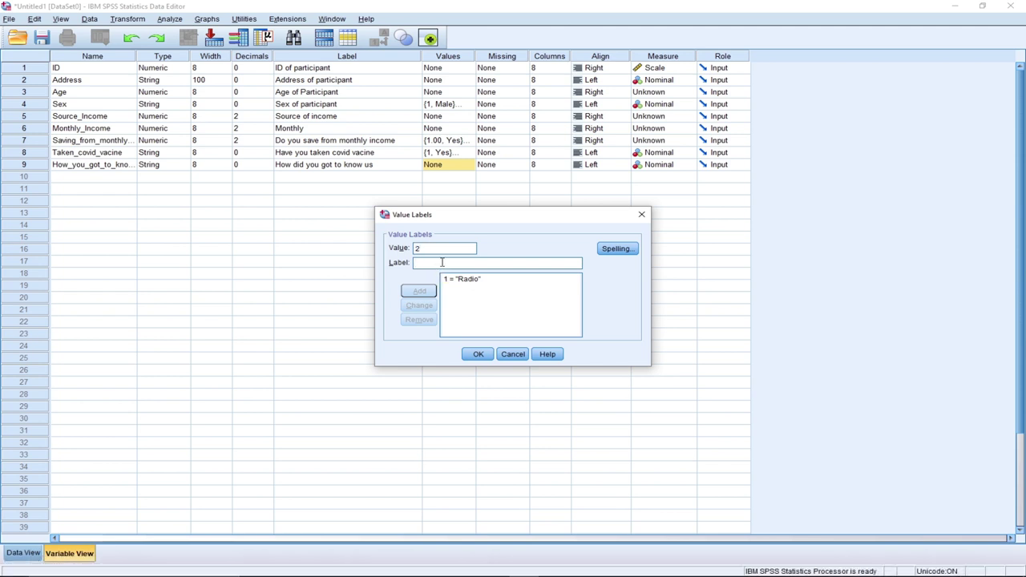
pyautogui.write('Social Me')
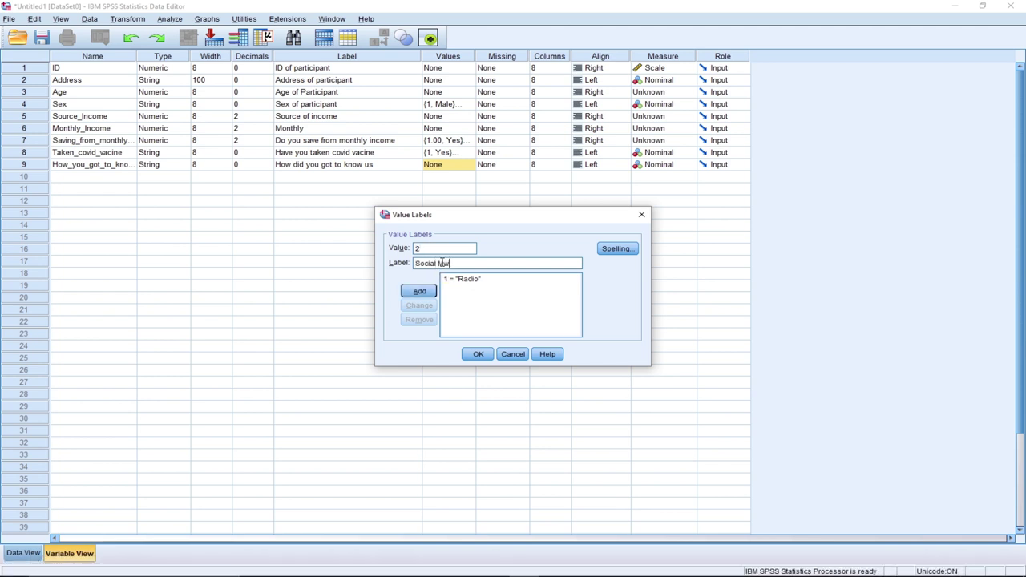
pyautogui.write('dia')
pyautogui.press('BackSpace')
pyautogui.press('BackSpace')
pyautogui.write('edia')
pyautogui.click(414, 295)
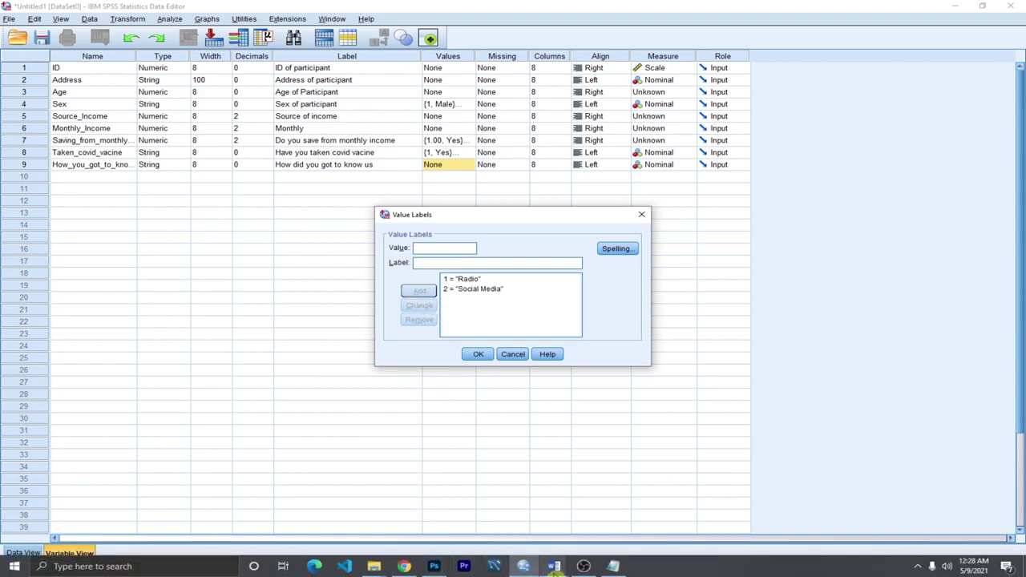
# Add the value label 3 = "TV" to the How_you_got_to_know_us variable.
pyautogui.moveTo(554, 566)
pyautogui.moveTo(613, 511)
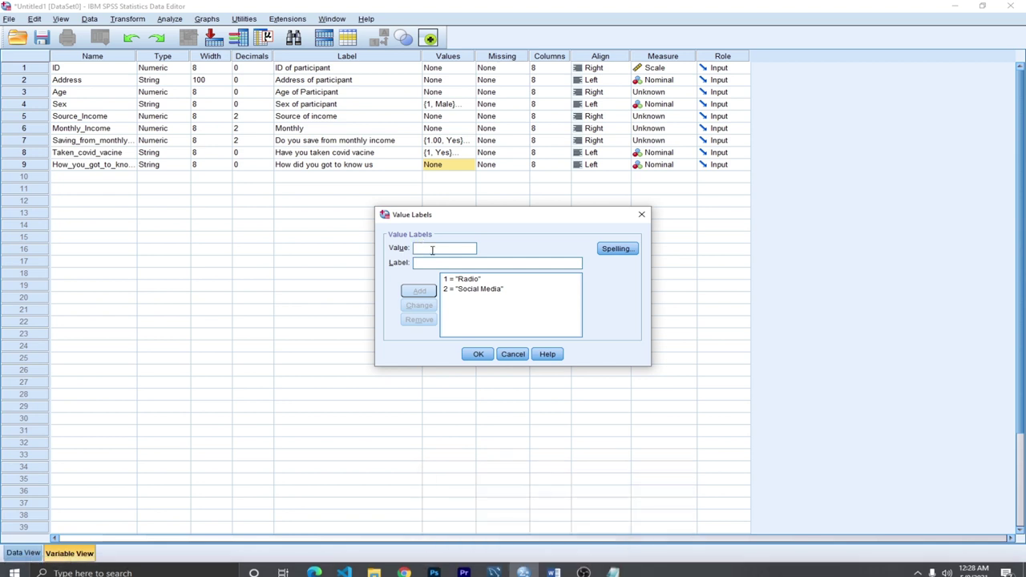
pyautogui.write('3')
pyautogui.click(445, 263)
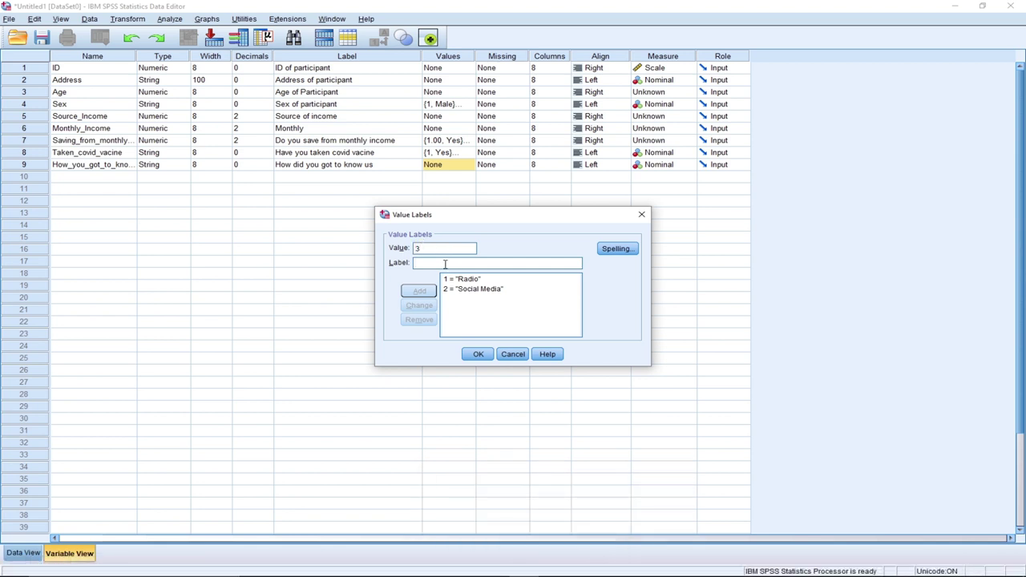
pyautogui.write('TV')
pyautogui.click(419, 295)
# Add the value label 4 = "Newspaper" to How_you_got_to_know_us and apply its value labels.
pyautogui.moveTo(554, 566)
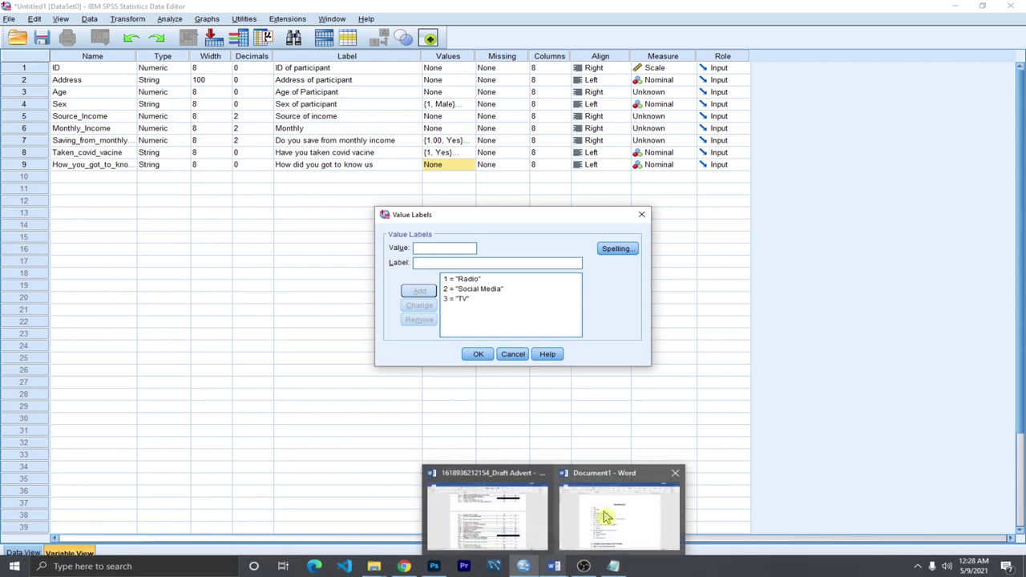
pyautogui.moveTo(605, 517)
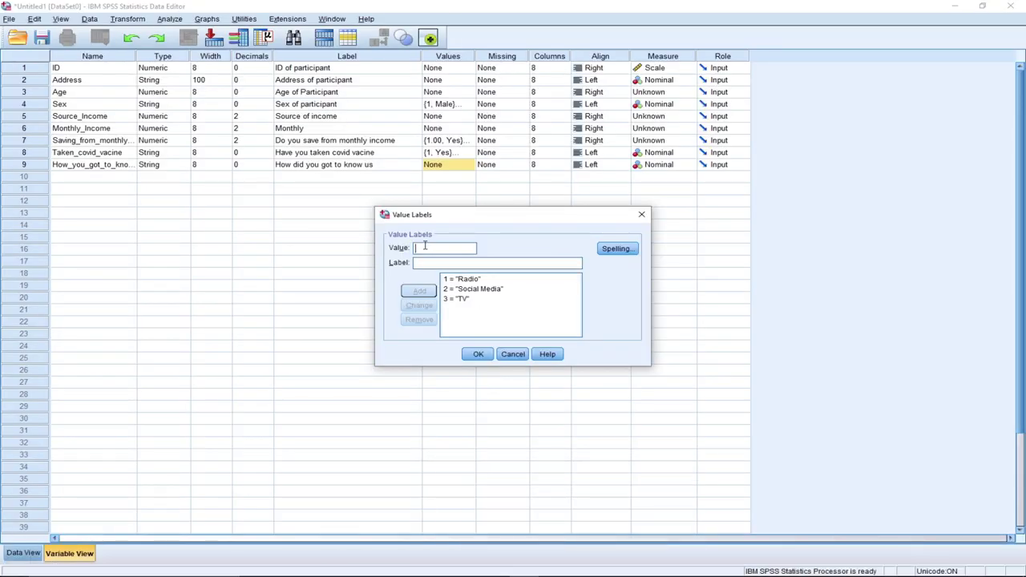
pyautogui.write('4')
pyautogui.click(429, 263)
pyautogui.write('Ne')
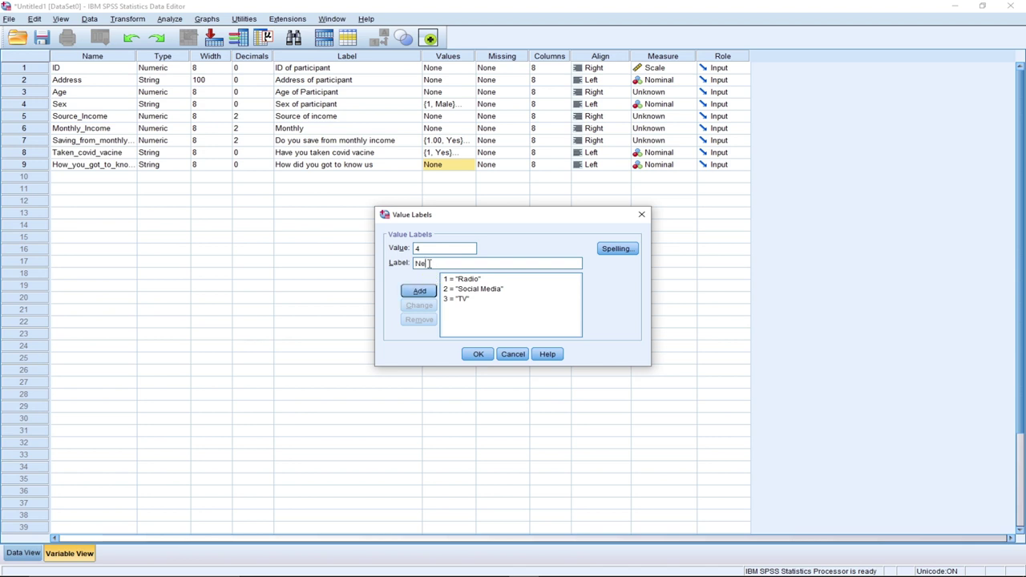
pyautogui.write('wspaper')
pyautogui.click(420, 291)
pyautogui.click(478, 354)
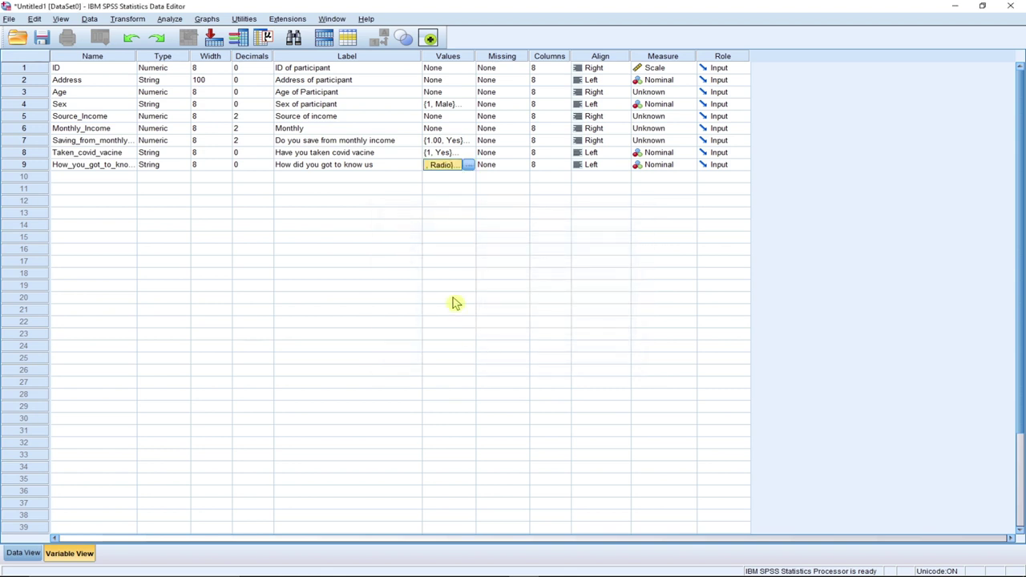
# Review the questions and answer codes of the Word questionnaire, and return to the SPSS variable list.
pyautogui.moveTo(523, 571)
pyautogui.moveTo(555, 567)
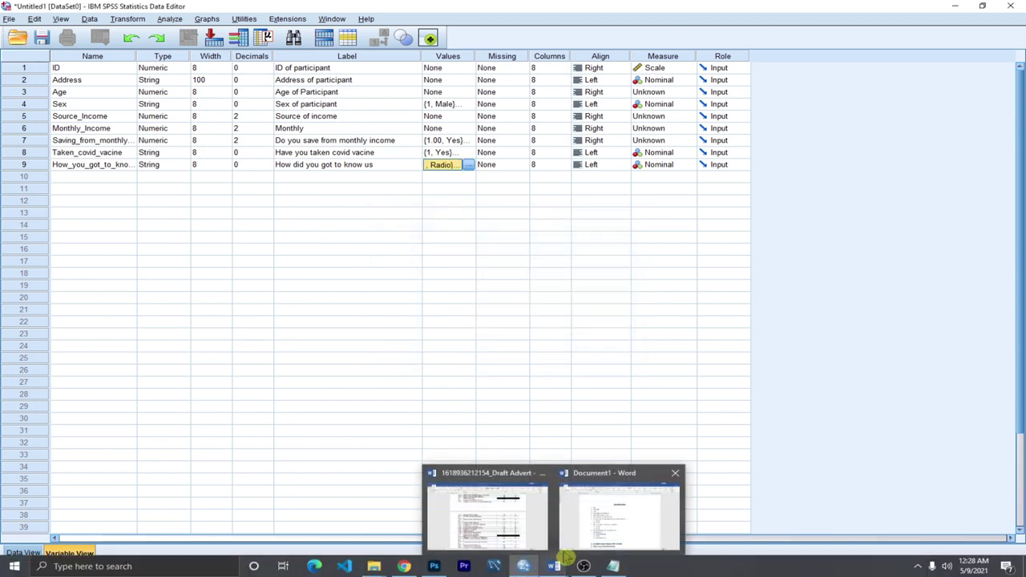
pyautogui.click(611, 523)
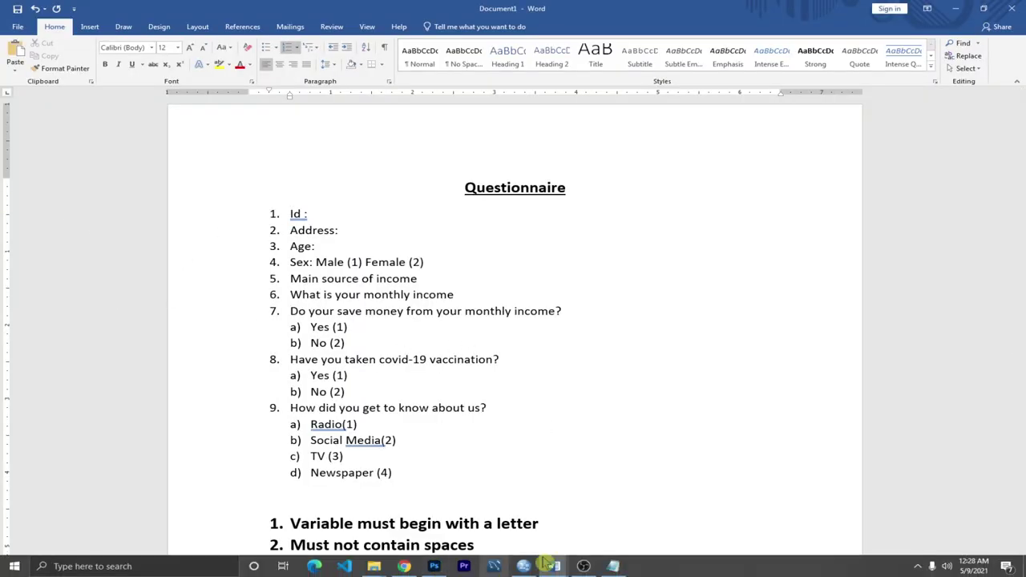
pyautogui.click(523, 569)
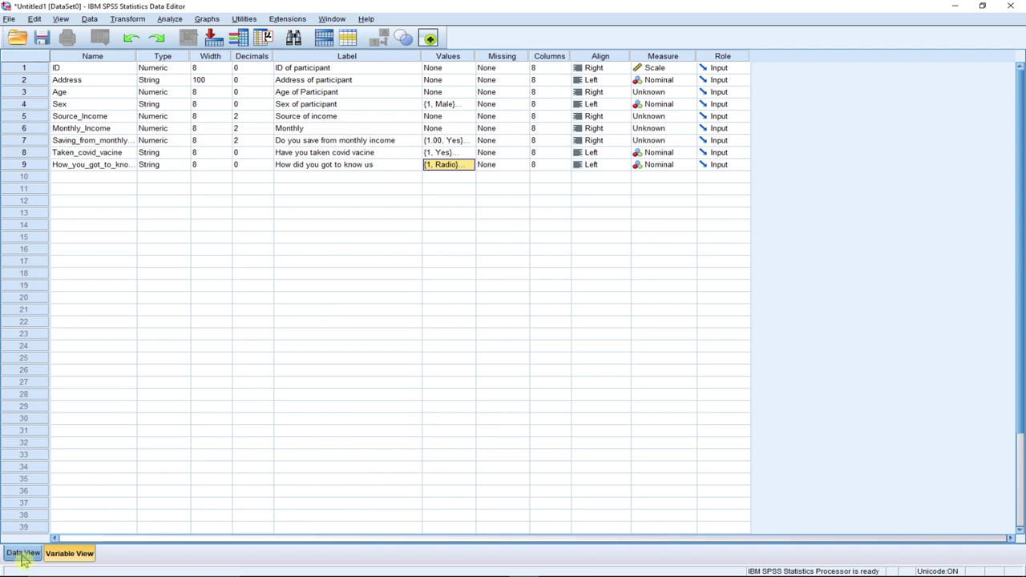
# In the data grid, widen the columns from Source_Income through How_you_got_to_know_us so each variable name fits on one line.
pyautogui.click(23, 554)
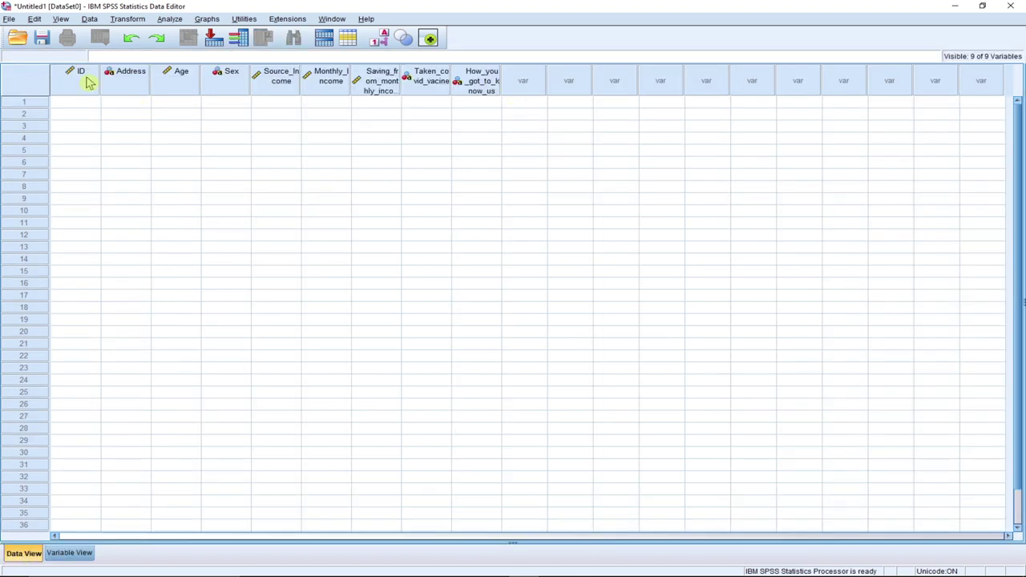
pyautogui.click(70, 553)
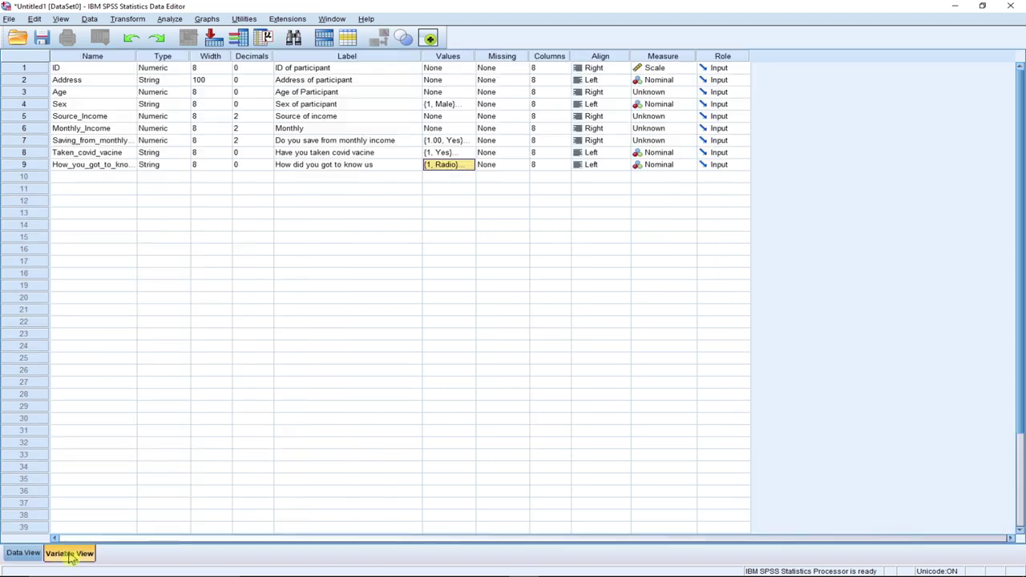
pyautogui.click(23, 554)
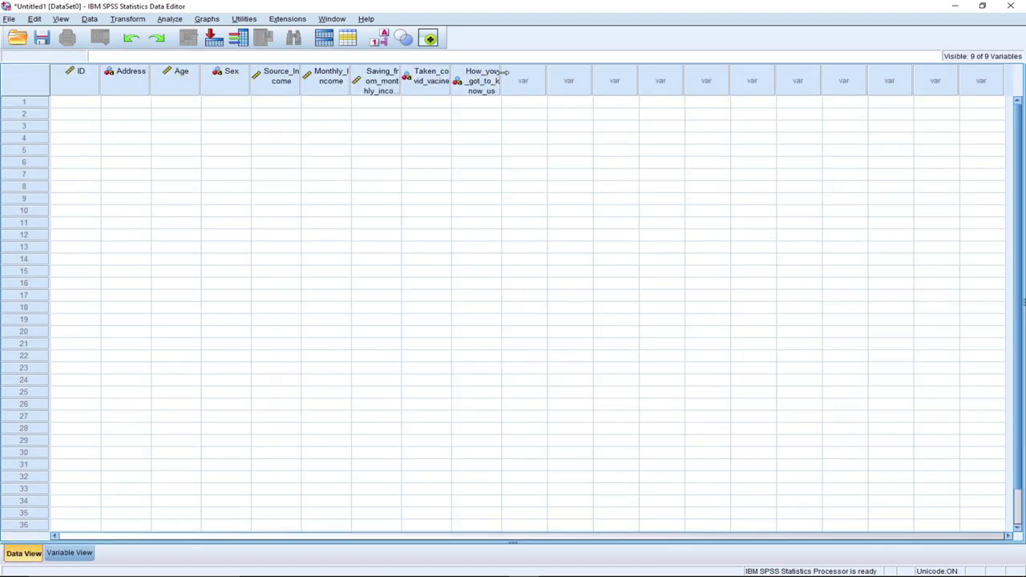
pyautogui.moveTo(504, 71); pyautogui.dragTo(670, 69)
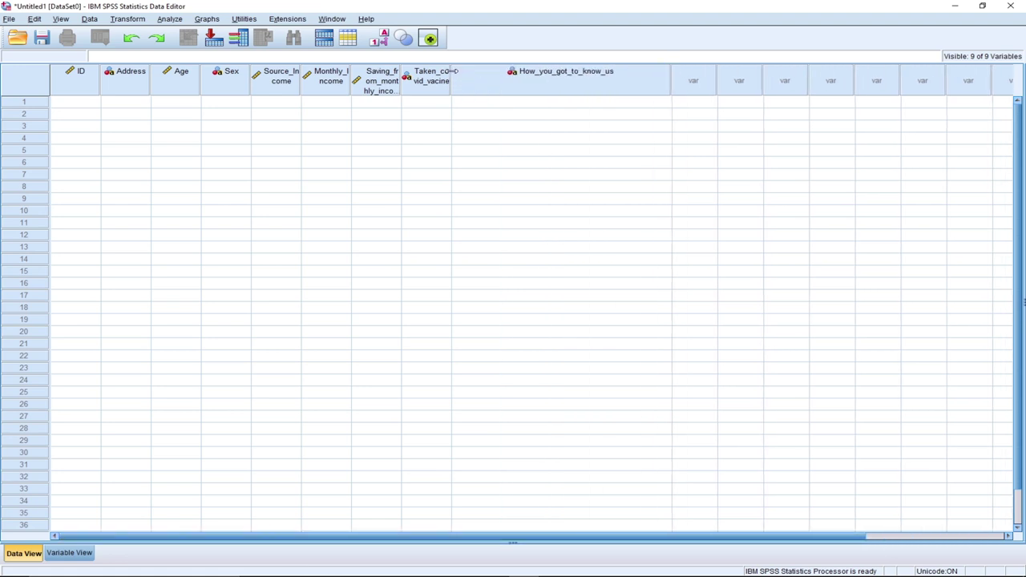
pyautogui.moveTo(453, 72); pyautogui.dragTo(556, 72)
pyautogui.moveTo(402, 78); pyautogui.dragTo(510, 74)
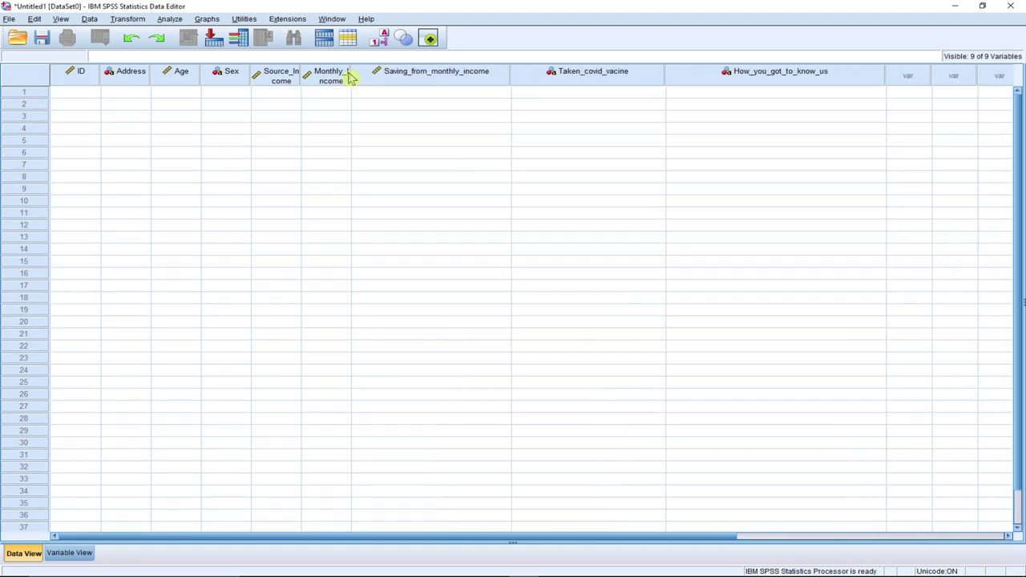
pyautogui.click(347, 74)
pyautogui.moveTo(351, 74); pyautogui.dragTo(411, 74)
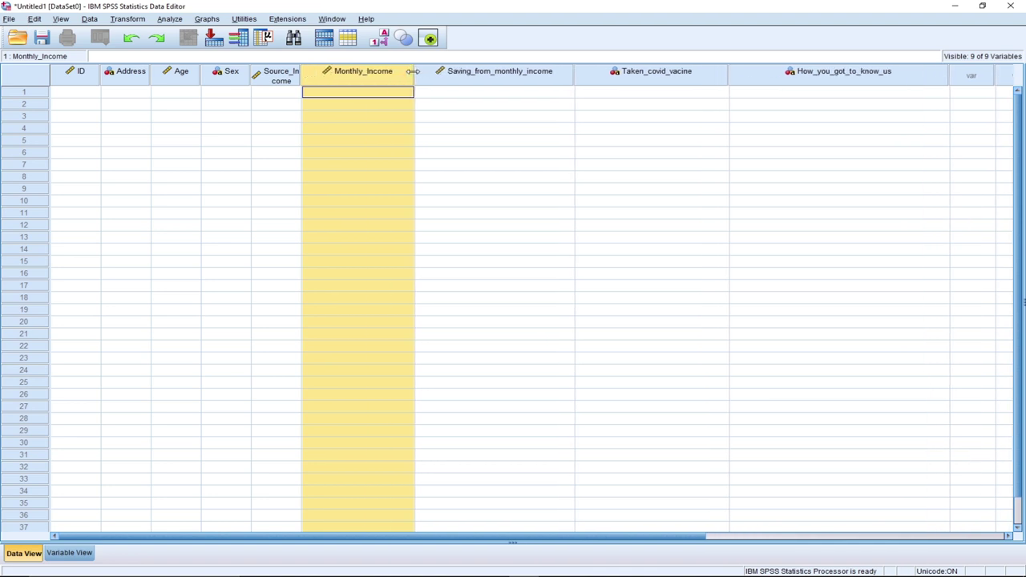
pyautogui.moveTo(303, 74); pyautogui.dragTo(357, 74)
# Start the first participant's record with ID 1 and Address "Accra".
pyautogui.click(71, 86)
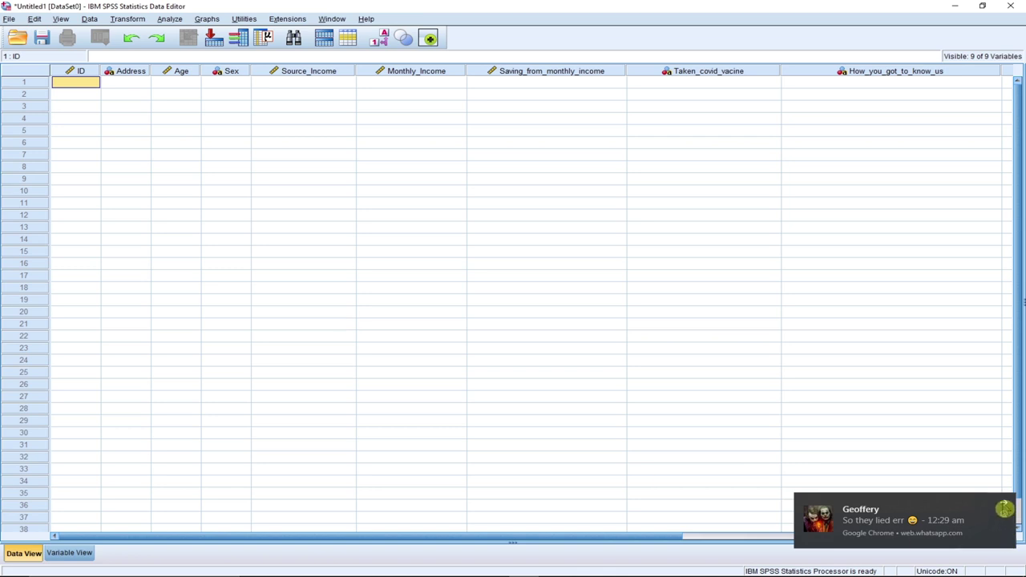
pyautogui.click(1004, 509)
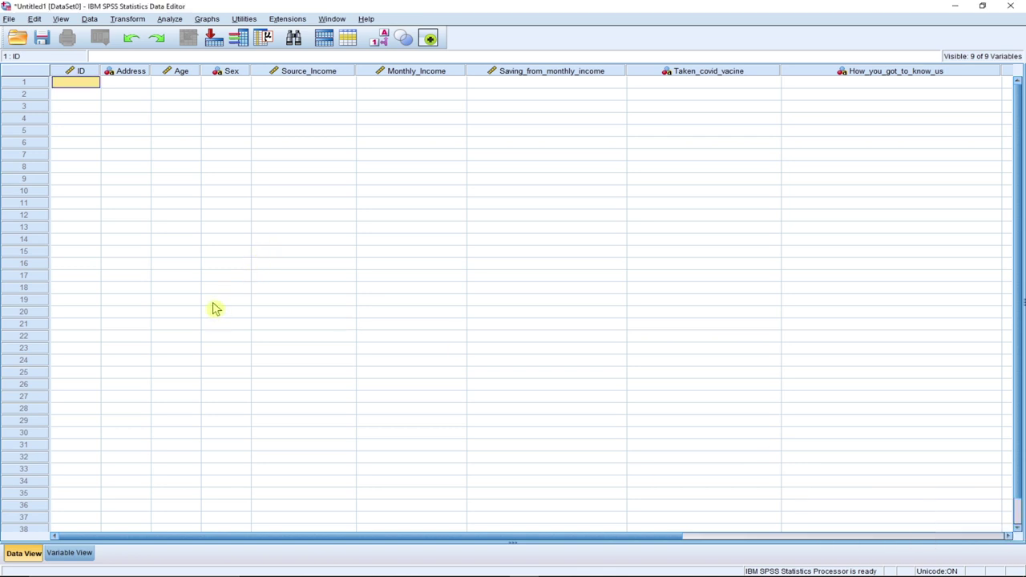
pyautogui.write('1')
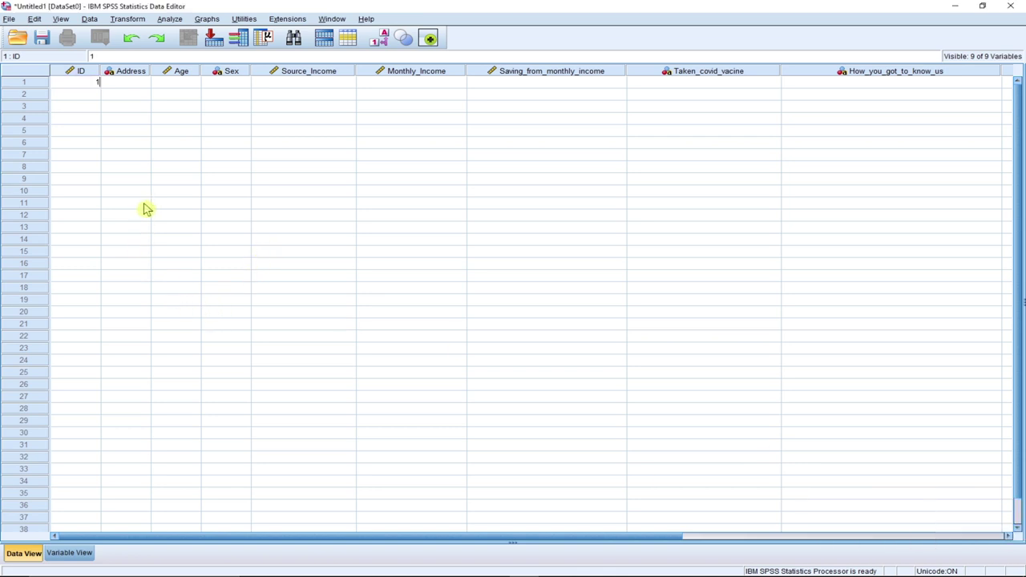
pyautogui.press('Tab')
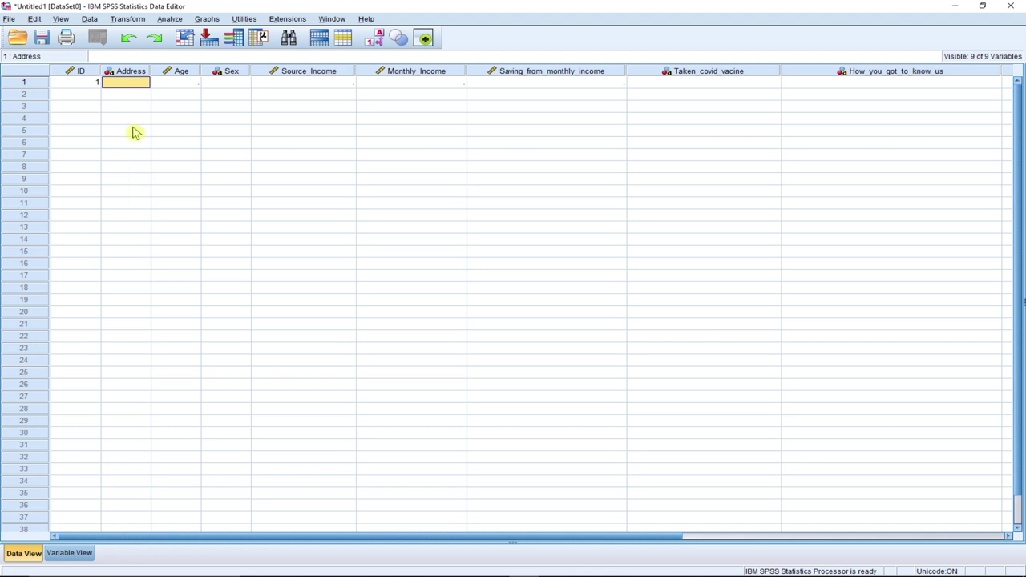
pyautogui.write('Accra')
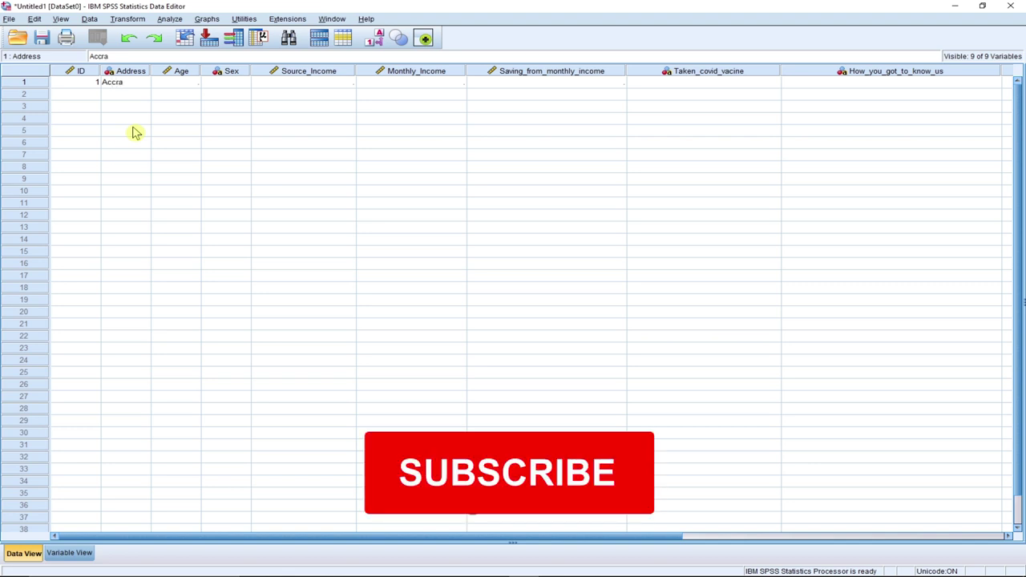
pyautogui.press('Tab')
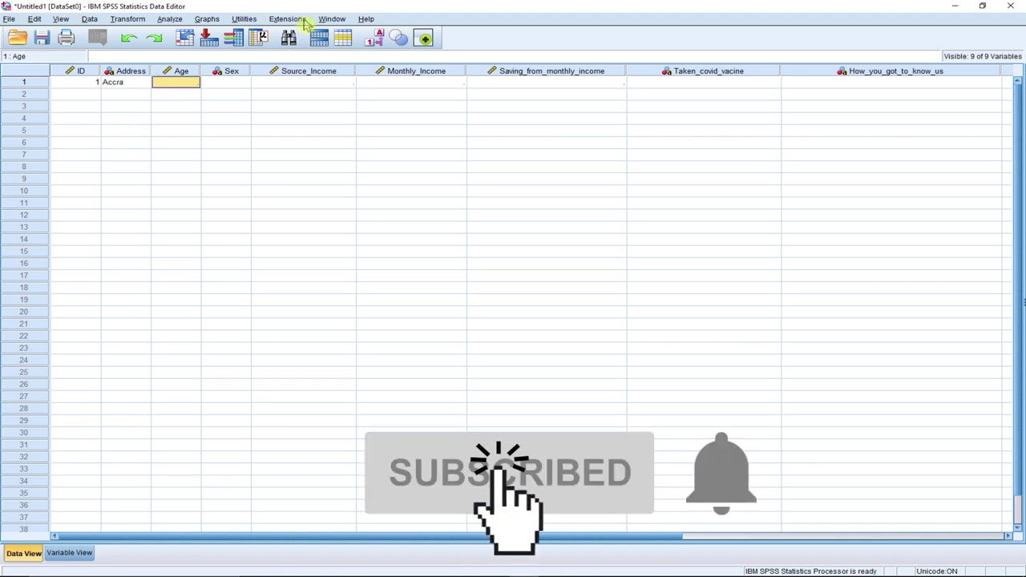
# Enter Age 24 and Sex 1 for the first participant.
pyautogui.write('24')
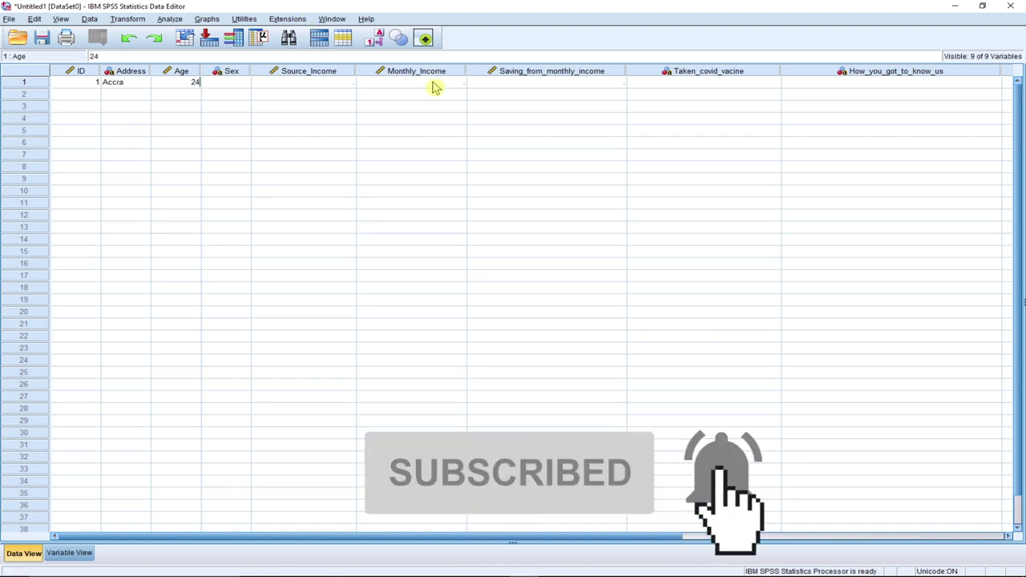
pyautogui.press('Tab')
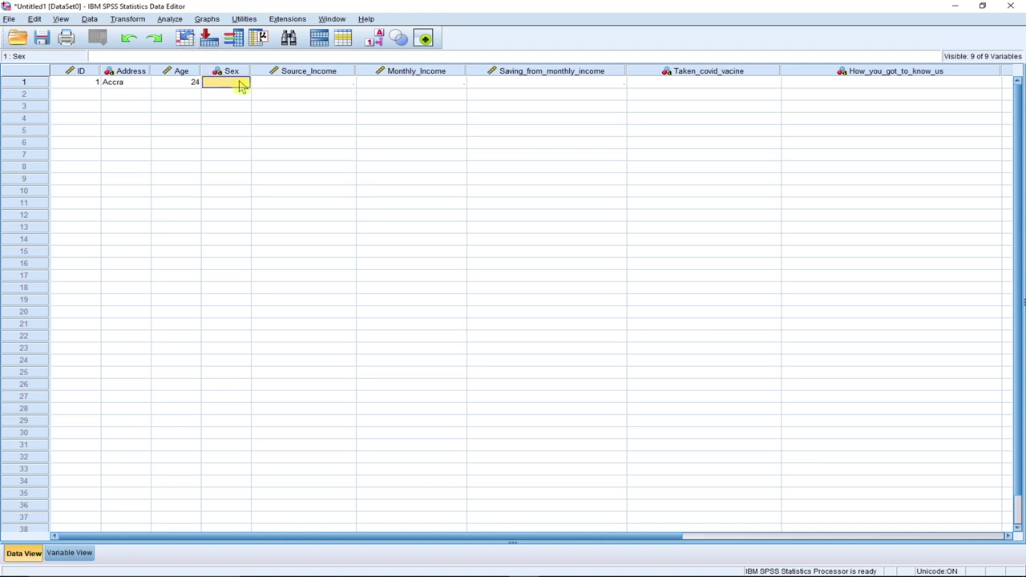
pyautogui.write('1')
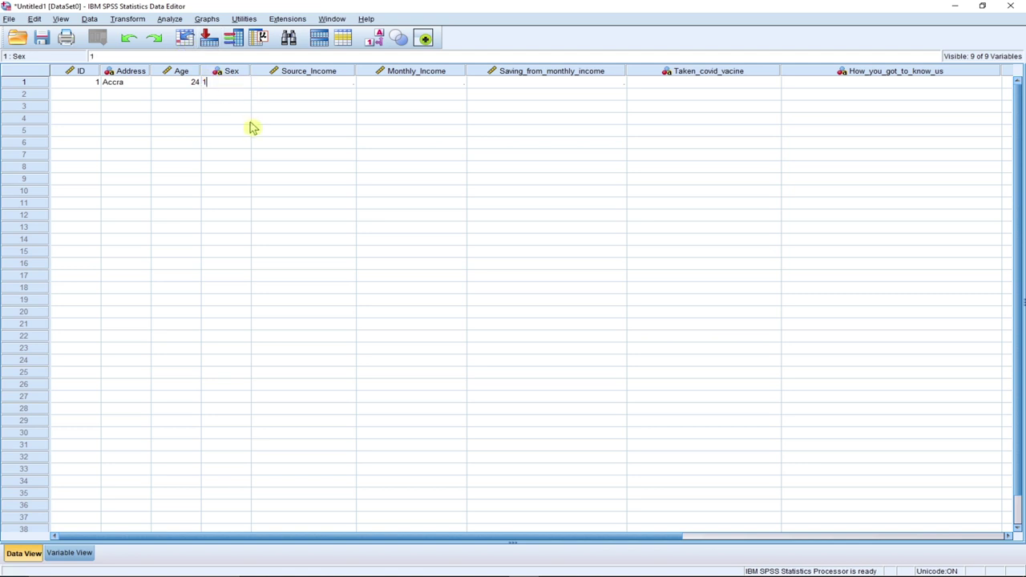
pyautogui.press('Tab')
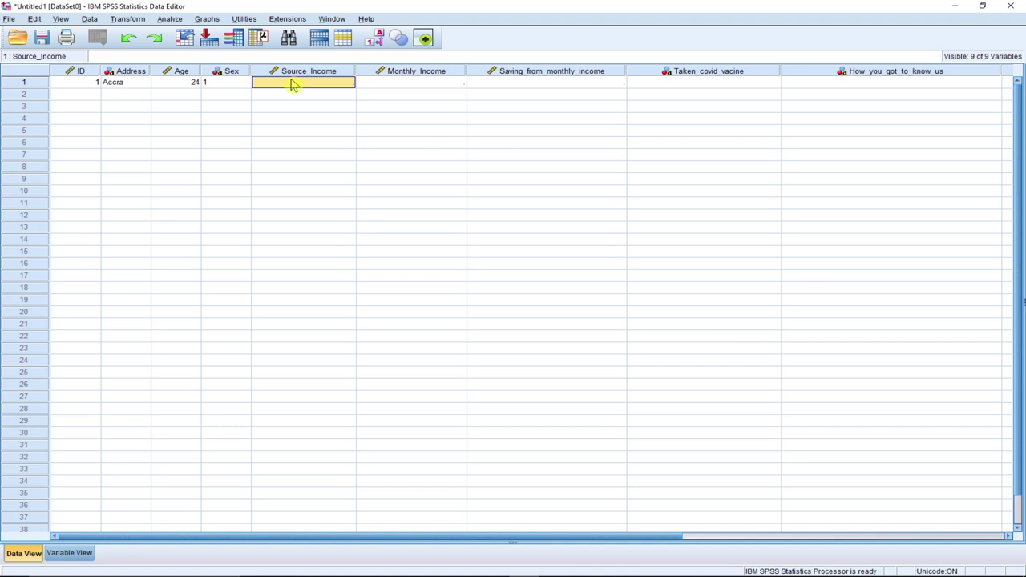
# Try to enter "farming" as the first participant's Source_Income.
pyautogui.write('fa')
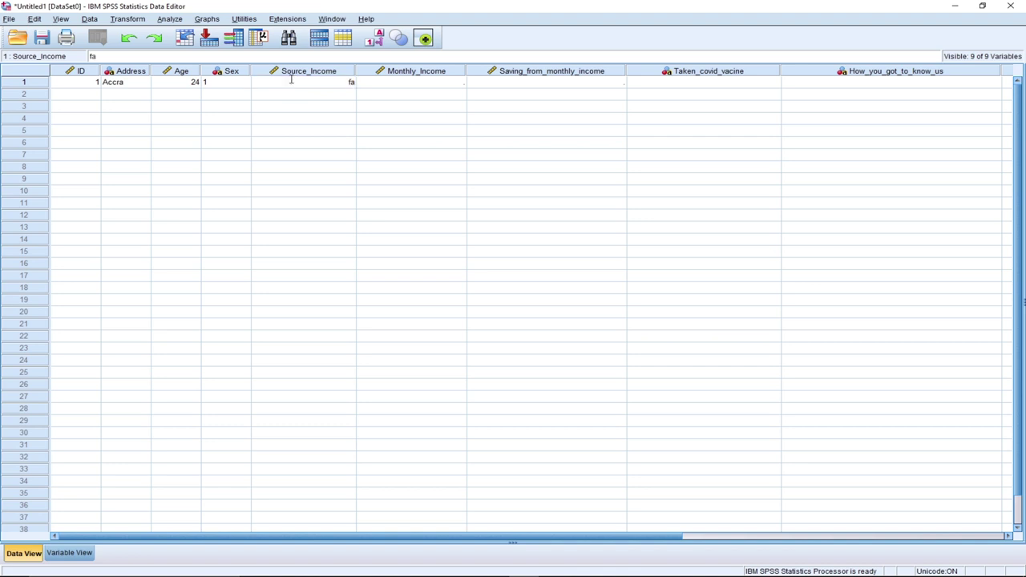
pyautogui.write('rming')
pyautogui.press('Tab')
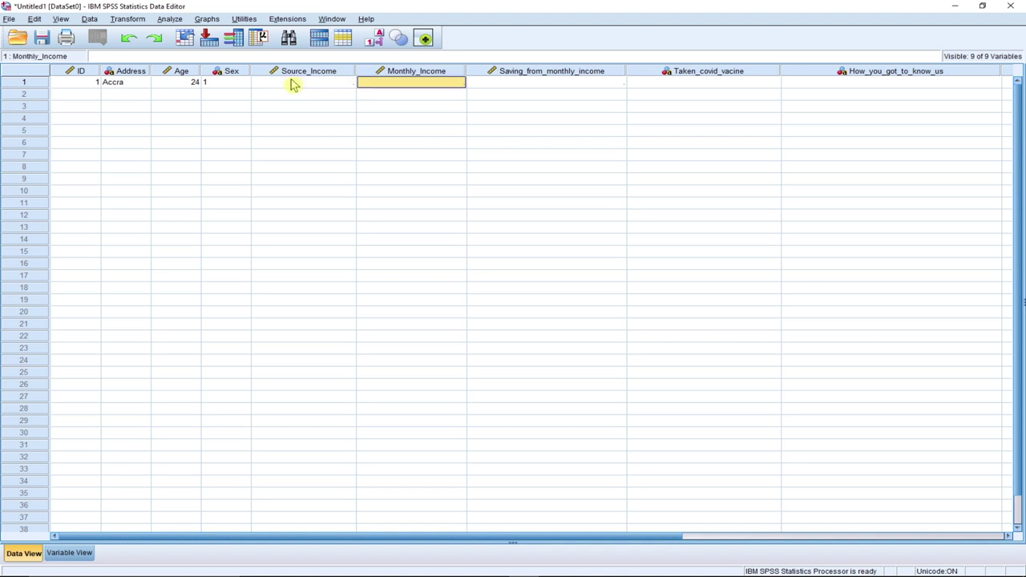
pyautogui.click(335, 90)
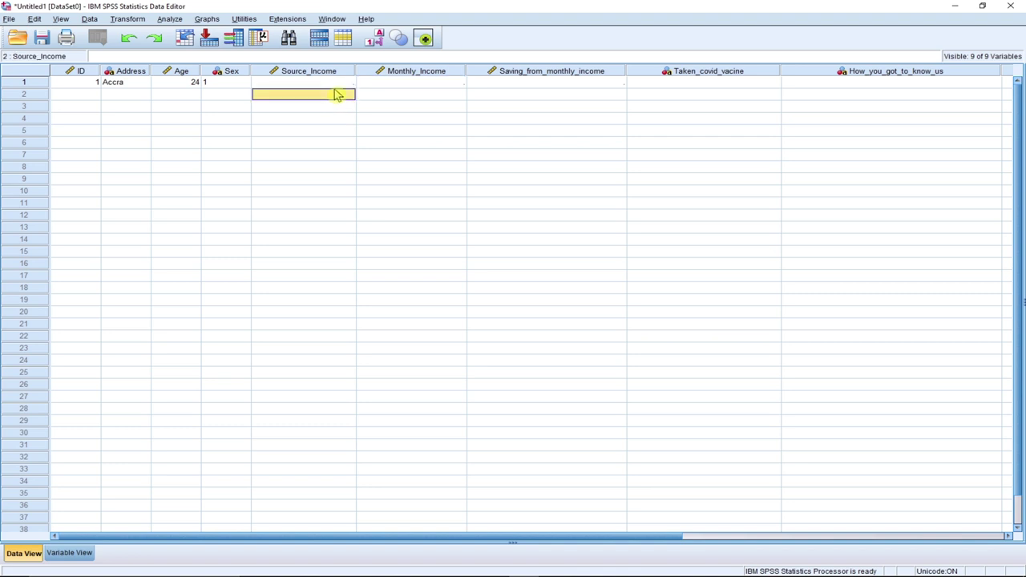
pyautogui.click(337, 85)
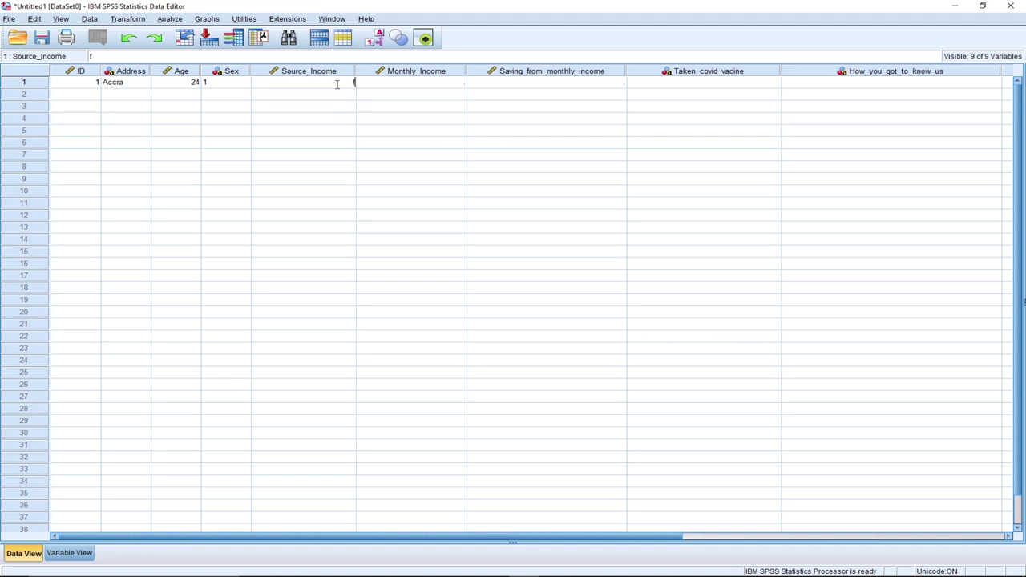
pyautogui.write('ming')
pyautogui.press('Tab')
pyautogui.click(336, 87)
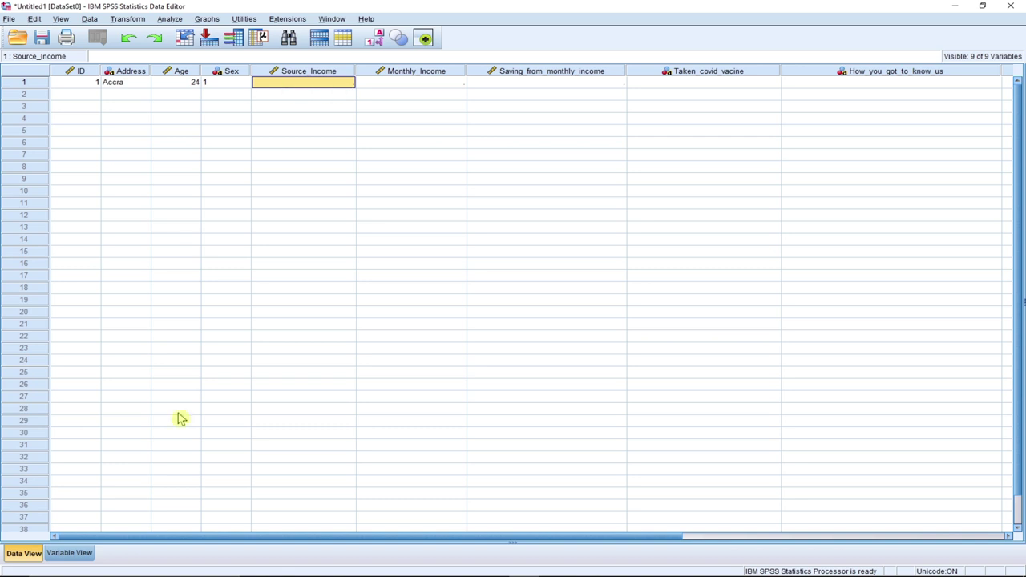
# Change the type of the Source_Income variable to String.
pyautogui.click(69, 553)
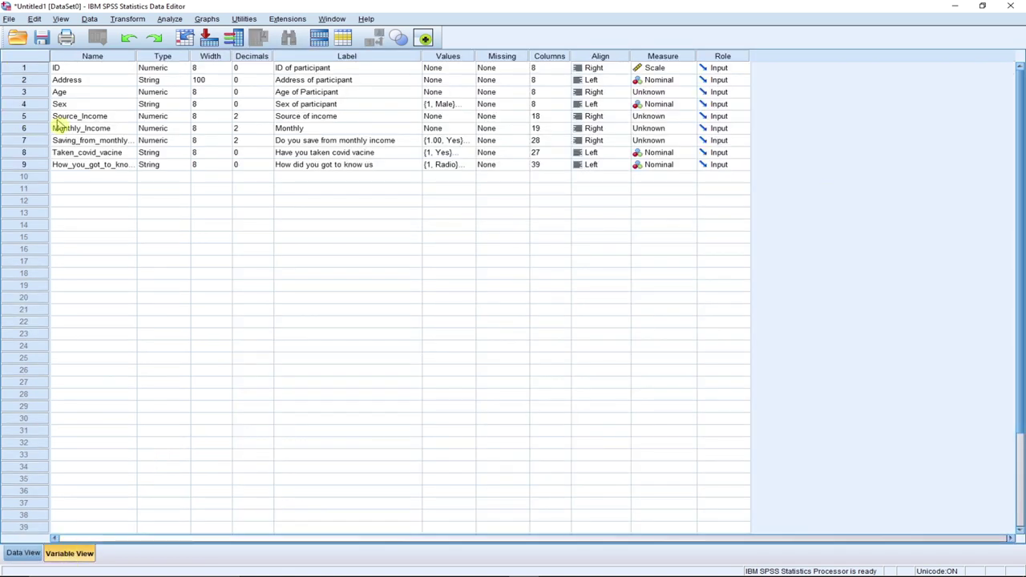
pyautogui.click(152, 118)
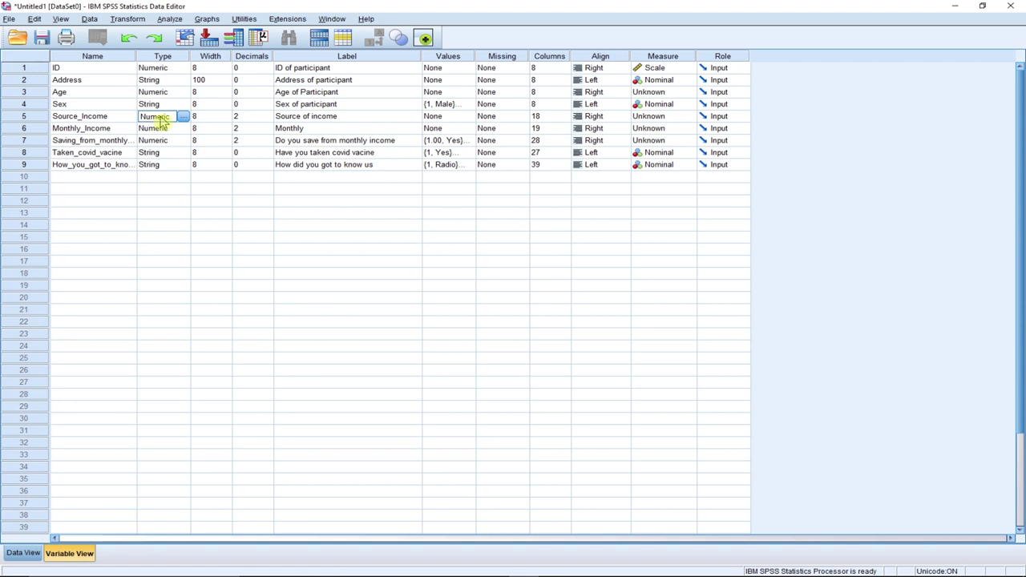
pyautogui.click(184, 117)
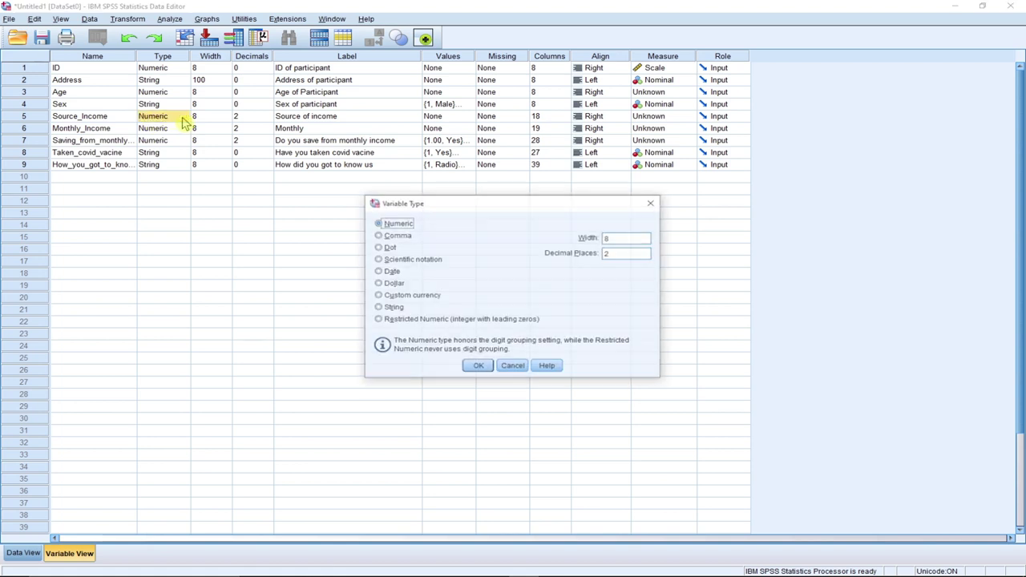
pyautogui.click(391, 308)
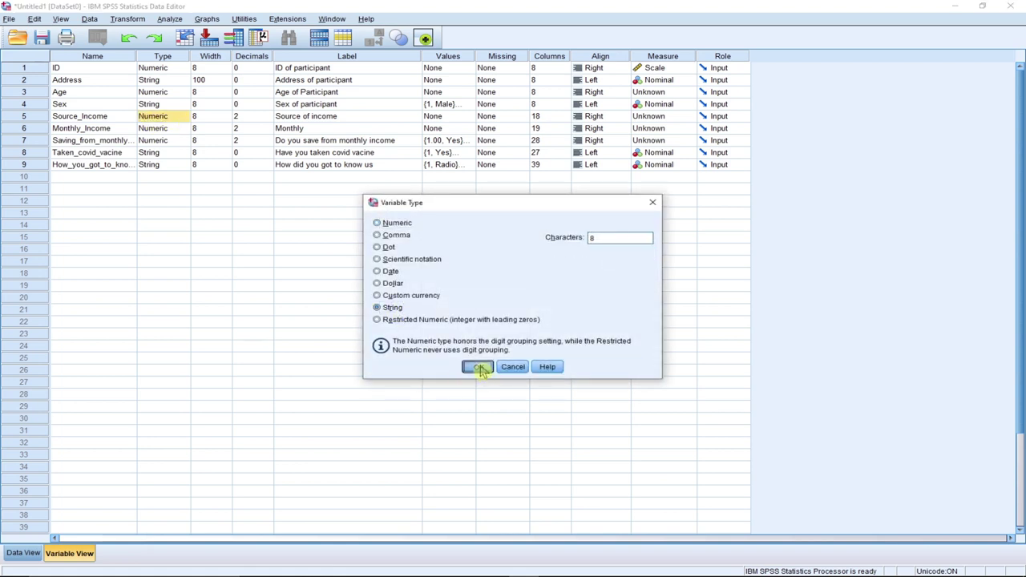
pyautogui.click(480, 367)
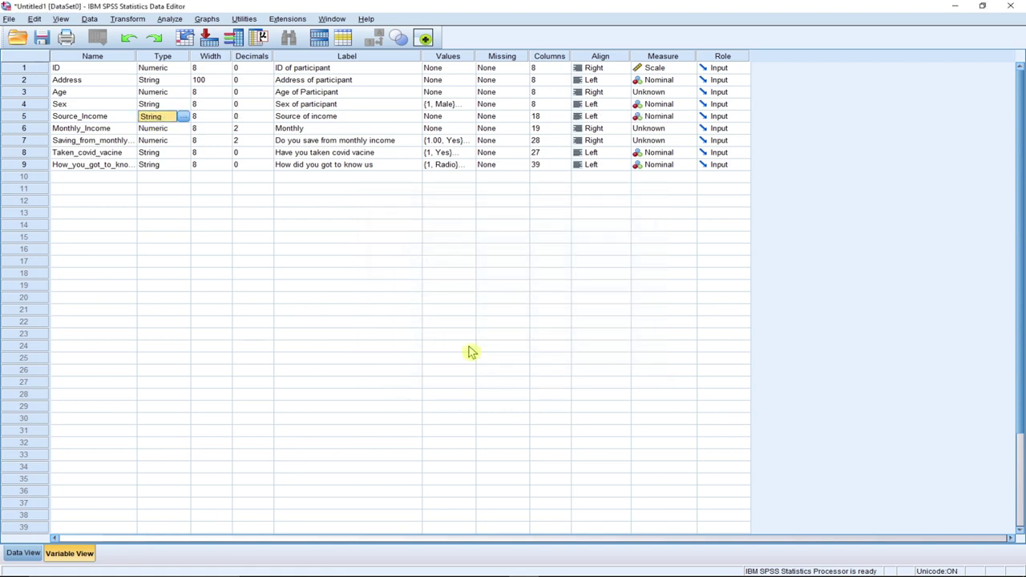
# Enter "Farming" as the first participant's Source_Income in the data grid.
pyautogui.click(23, 555)
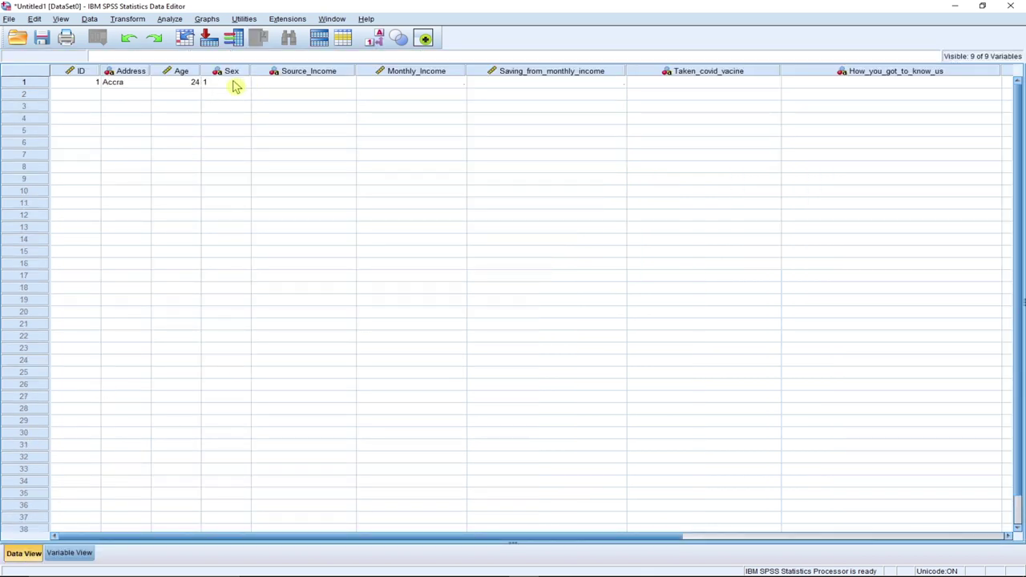
pyautogui.click(272, 83)
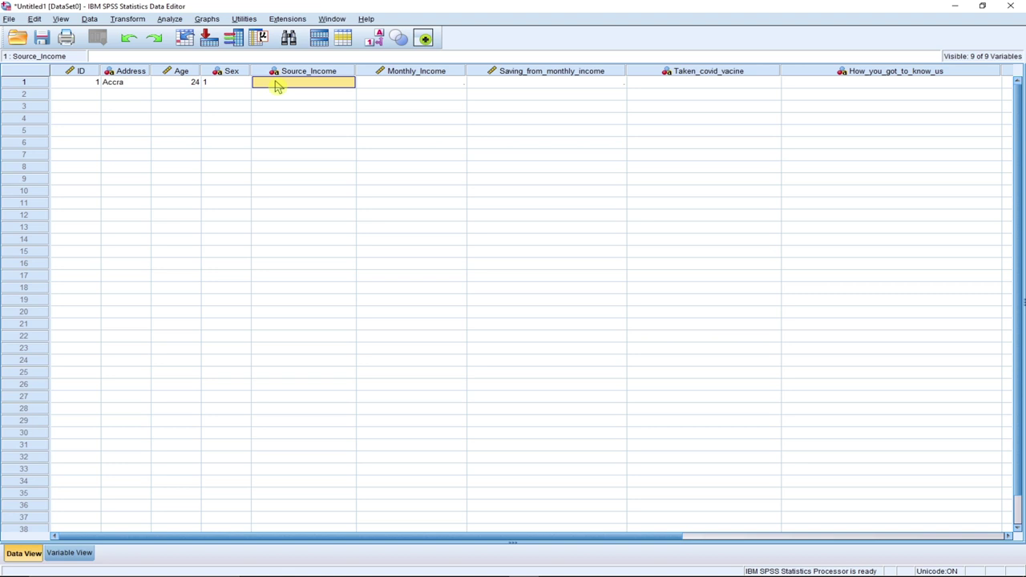
pyautogui.write('Fsa')
pyautogui.press('BackSpace')
pyautogui.press('BackSpace')
pyautogui.write('arming')
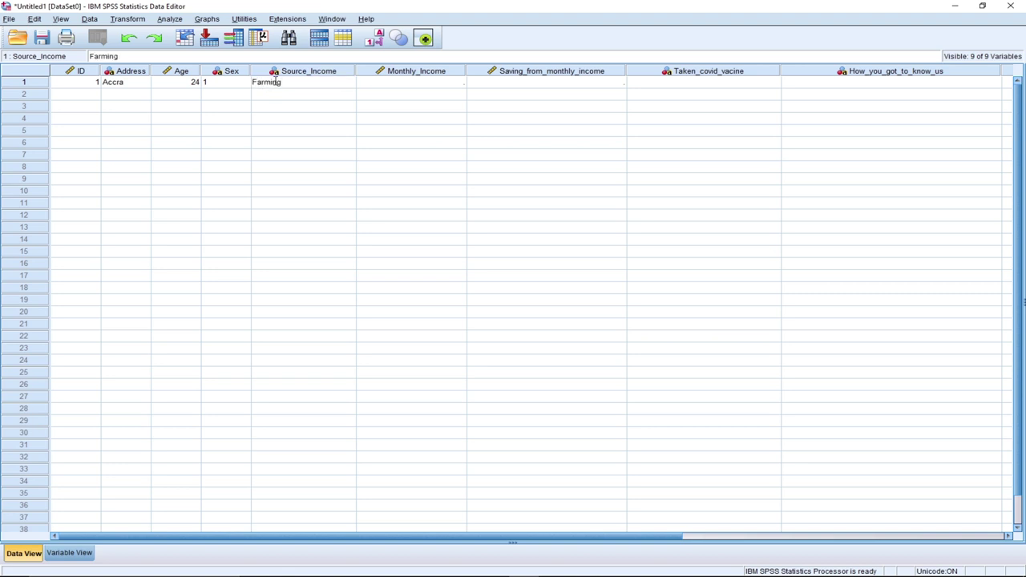
pyautogui.press('Tab')
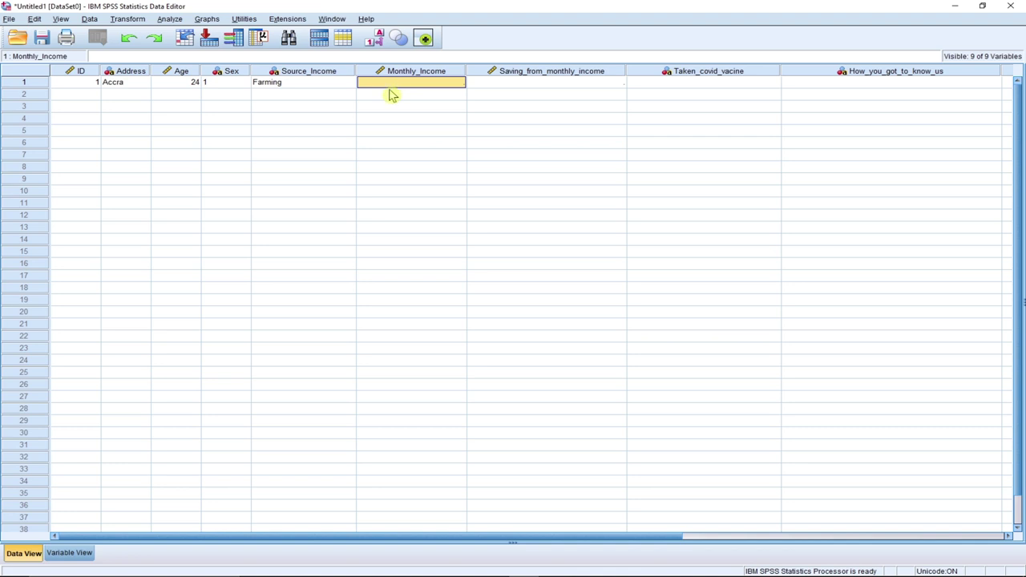
# Enter 2000 as Monthly_Income and 500 as Saving_from_monthly_income for the first participant.
pyautogui.write('2000')
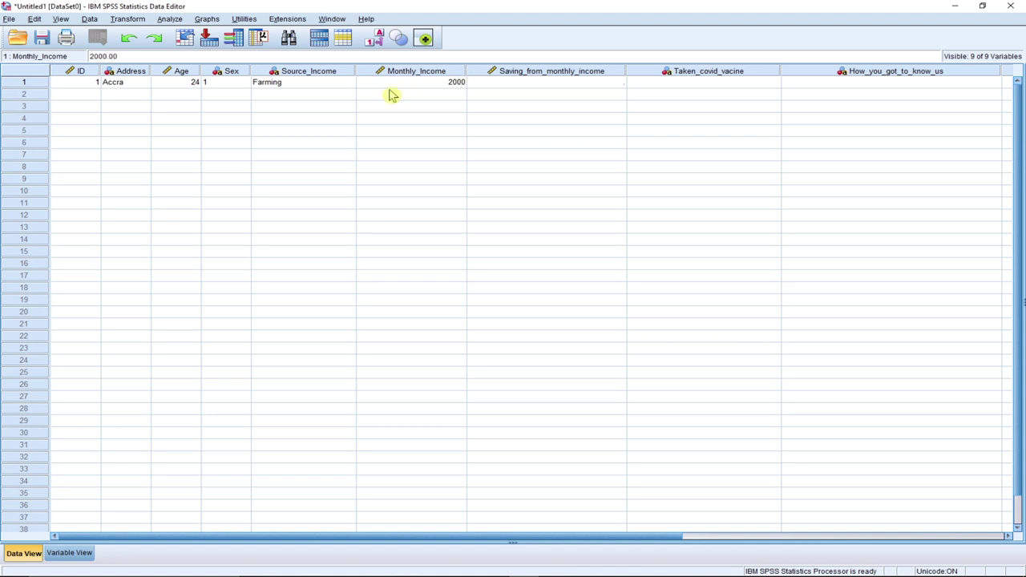
pyautogui.press('Tab')
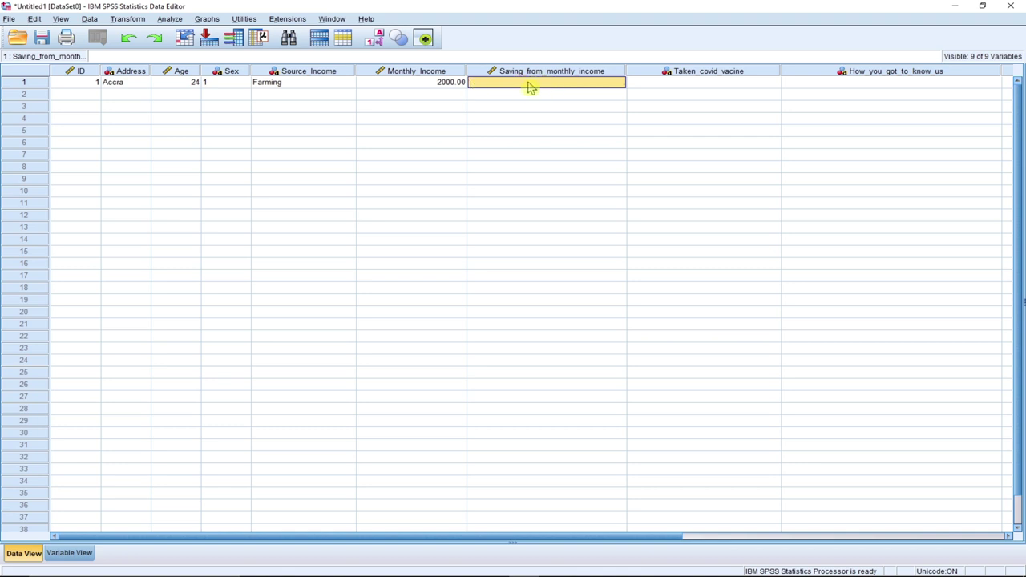
pyautogui.write('500')
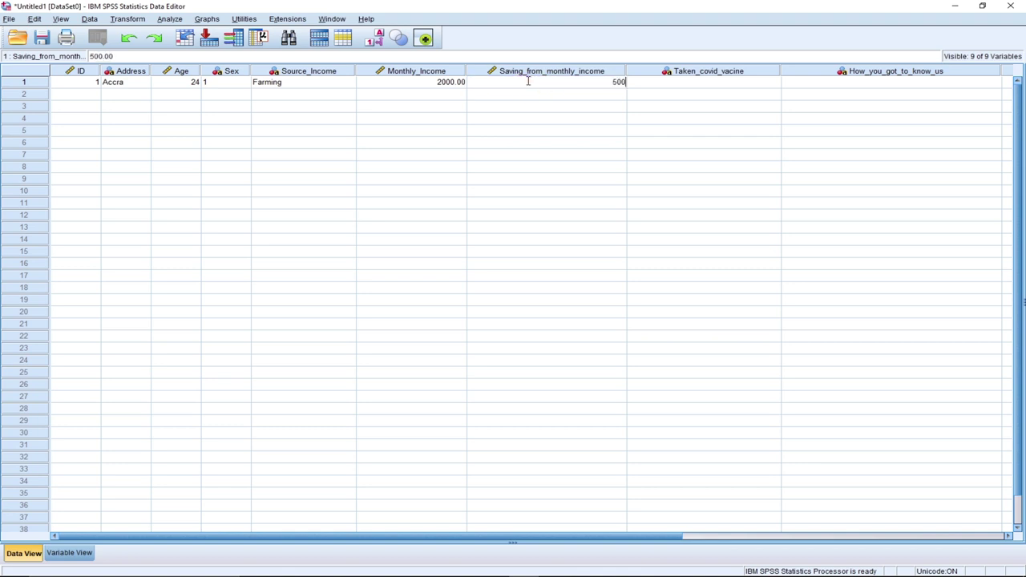
pyautogui.press('Tab')
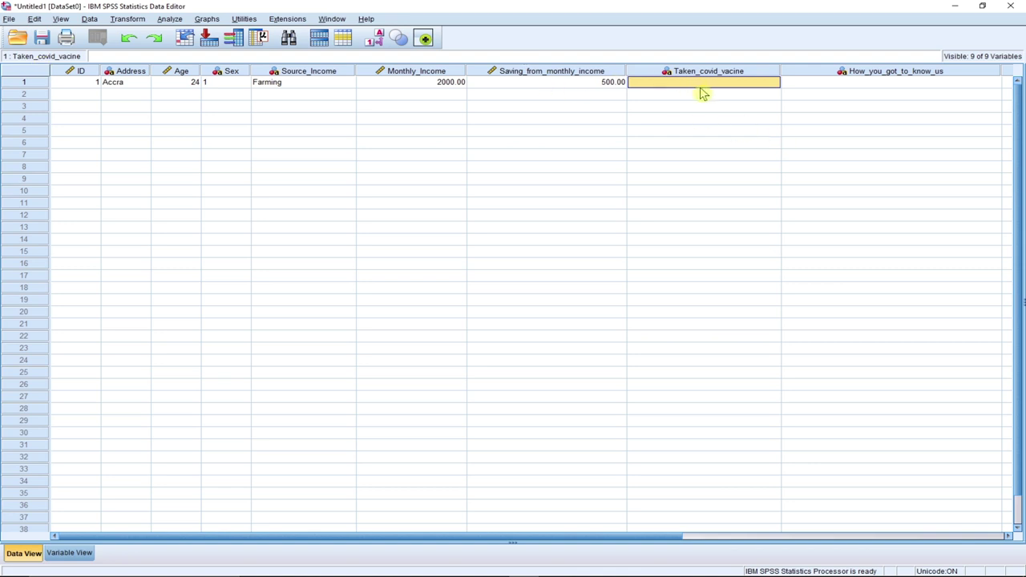
# Complete the first participant's record with Taken_covid_vacine 1 and How_you_got_to_know_us 3.
pyautogui.write('1')
pyautogui.click(823, 86)
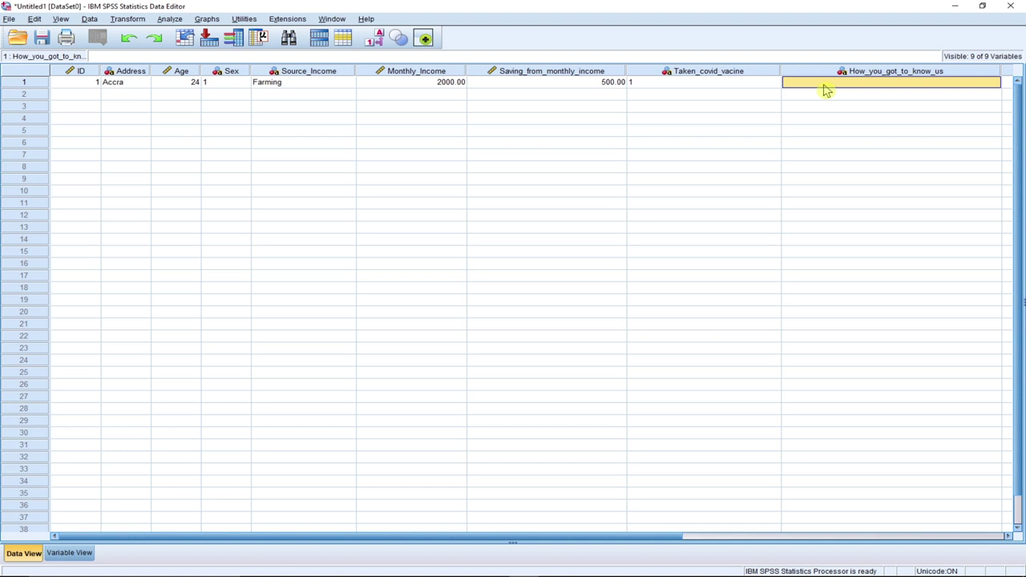
pyautogui.write('3')
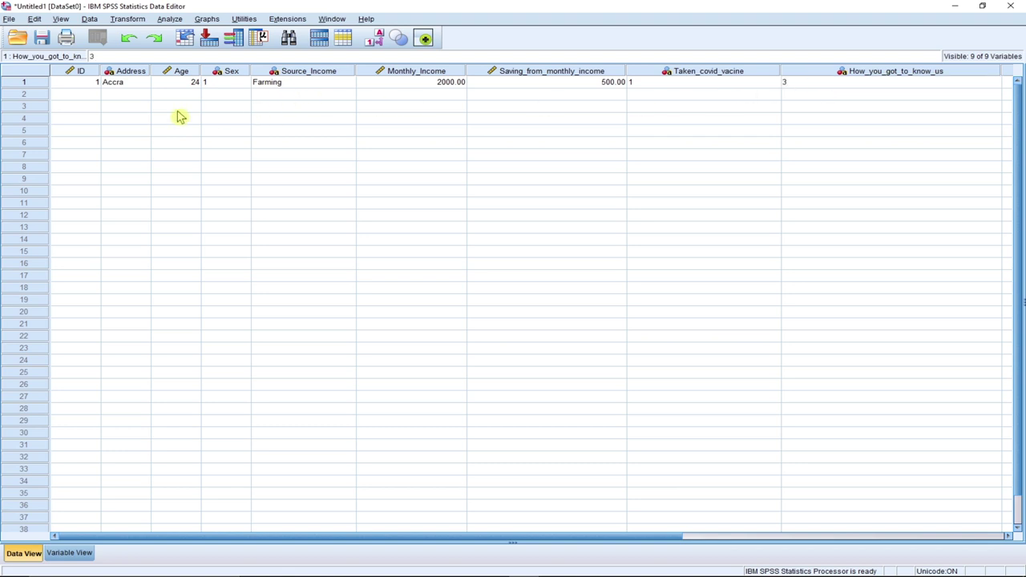
# Start the second participant's record with ID 2 and Address "Kumasi".
pyautogui.click(90, 98)
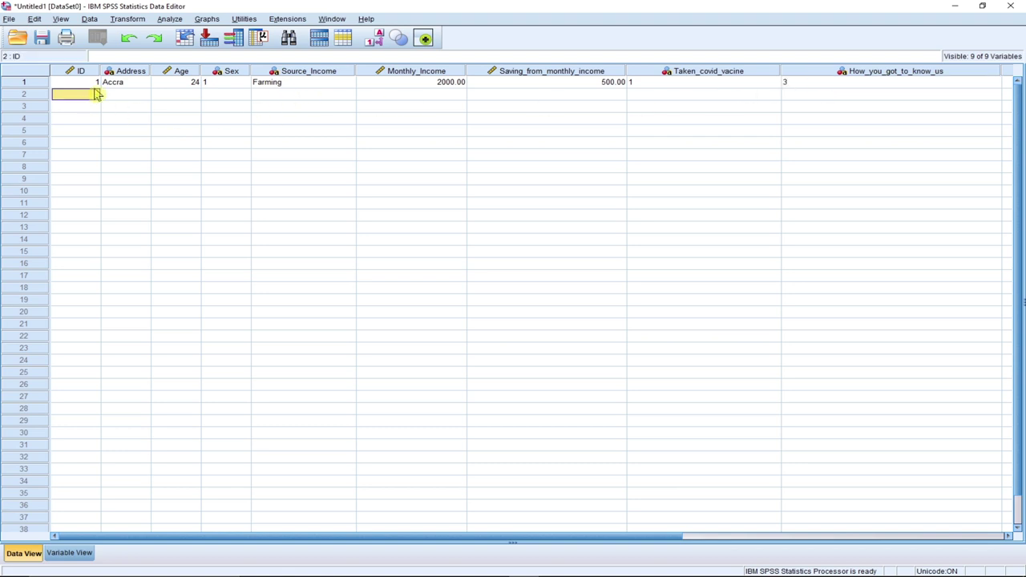
pyautogui.write('2')
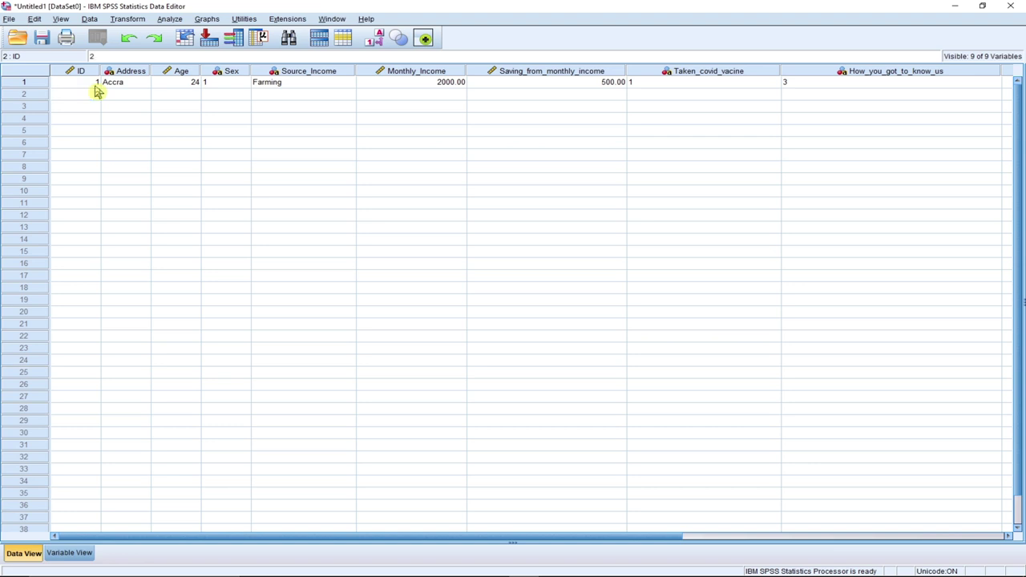
pyautogui.press('Tab')
pyautogui.write('Kum')
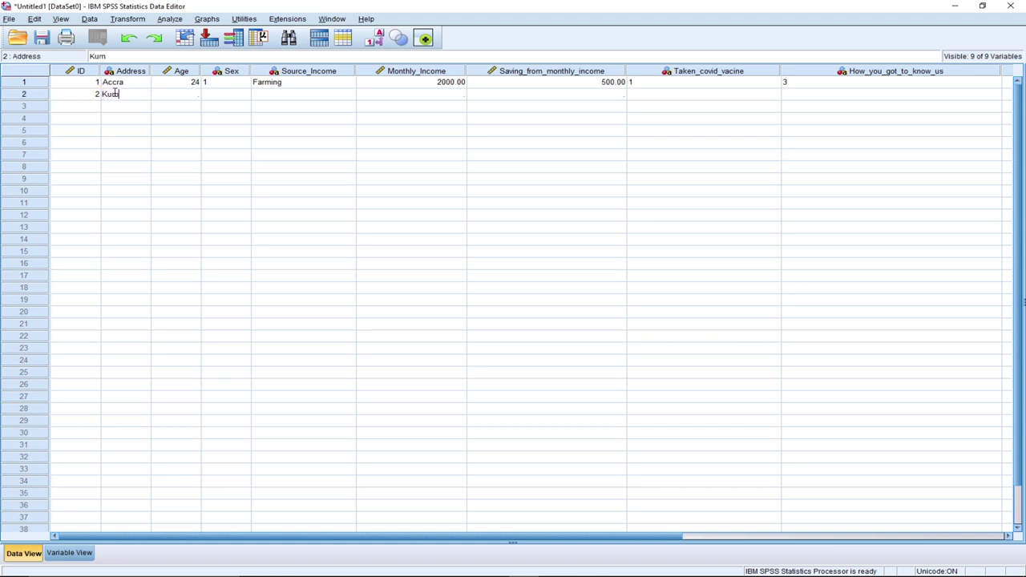
pyautogui.write('asi')
pyautogui.press('Tab')
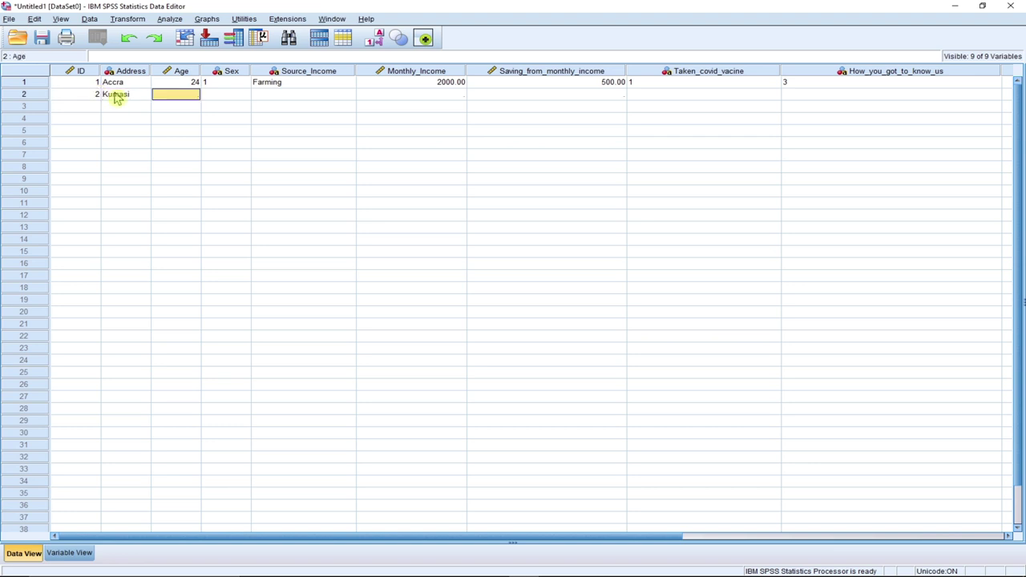
# Enter Age 34 and Sex 2 for the second participant.
pyautogui.write('34')
pyautogui.press('Tab')
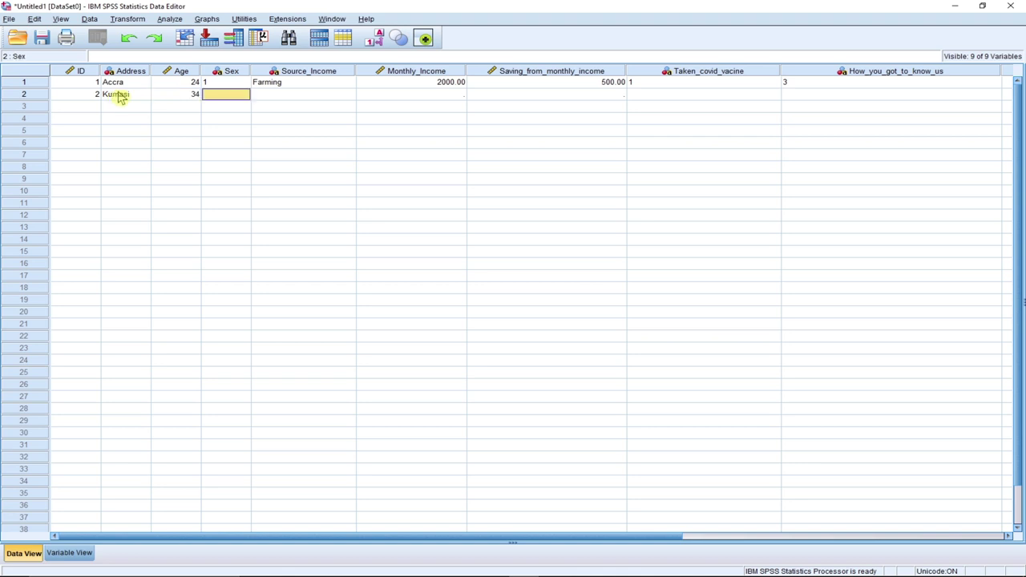
pyautogui.write('2')
pyautogui.press('Tab')
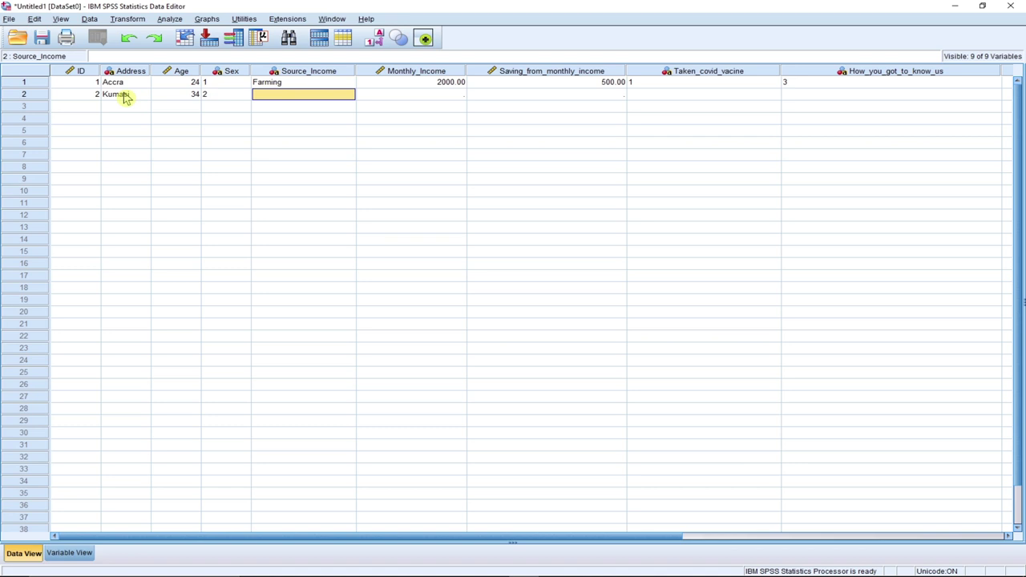
# Enter "trading" as the second participant's Source_Income.
pyautogui.write('traid')
pyautogui.press('BackSpace')
pyautogui.press('BackSpace')
pyautogui.write('ding')
pyautogui.press('Tab')
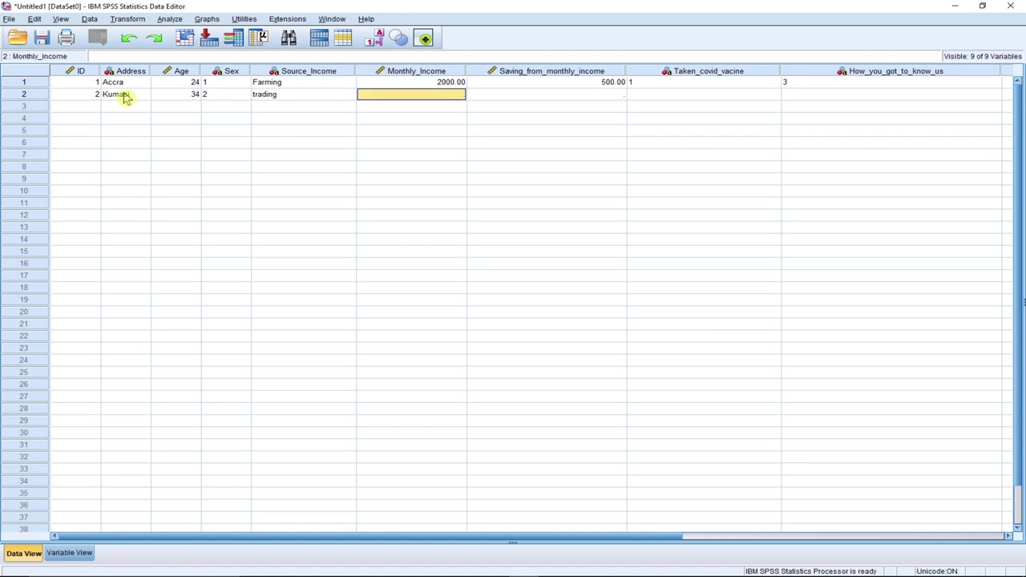
# Enter 3000 as Monthly_Income and 700 as Saving_from_monthly_income for the second participant.
pyautogui.write('3000')
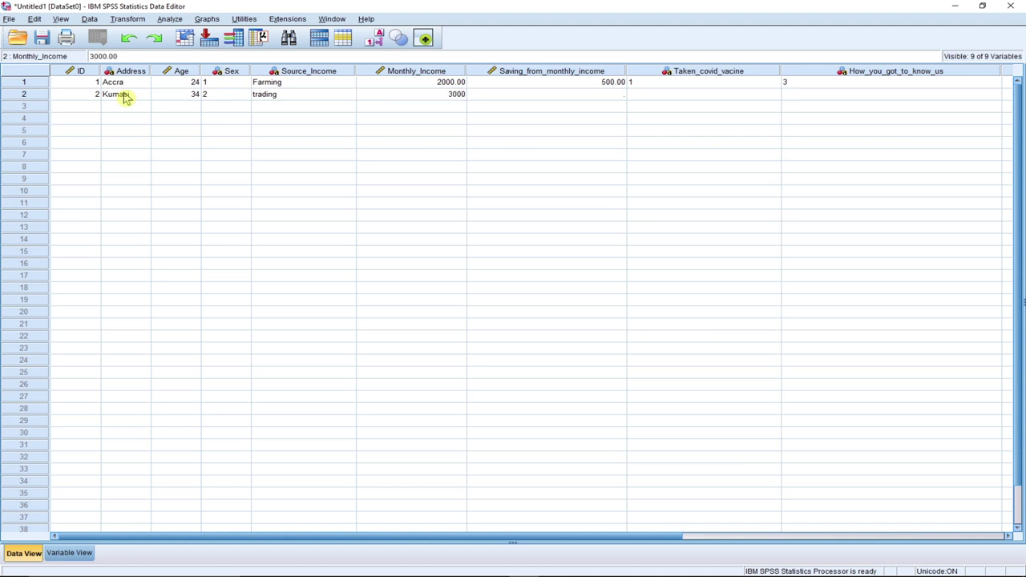
pyautogui.press('Tab')
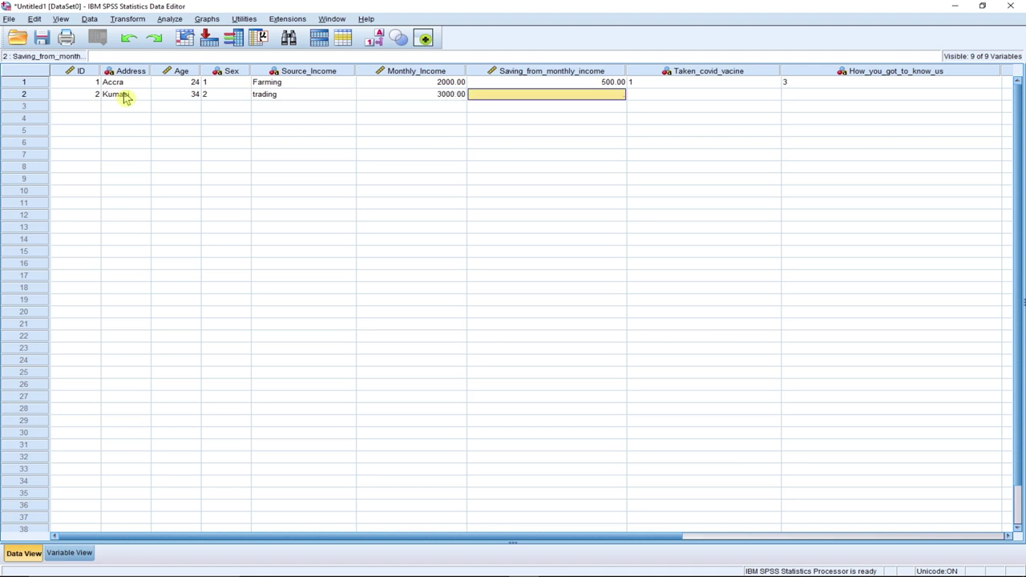
pyautogui.write('700')
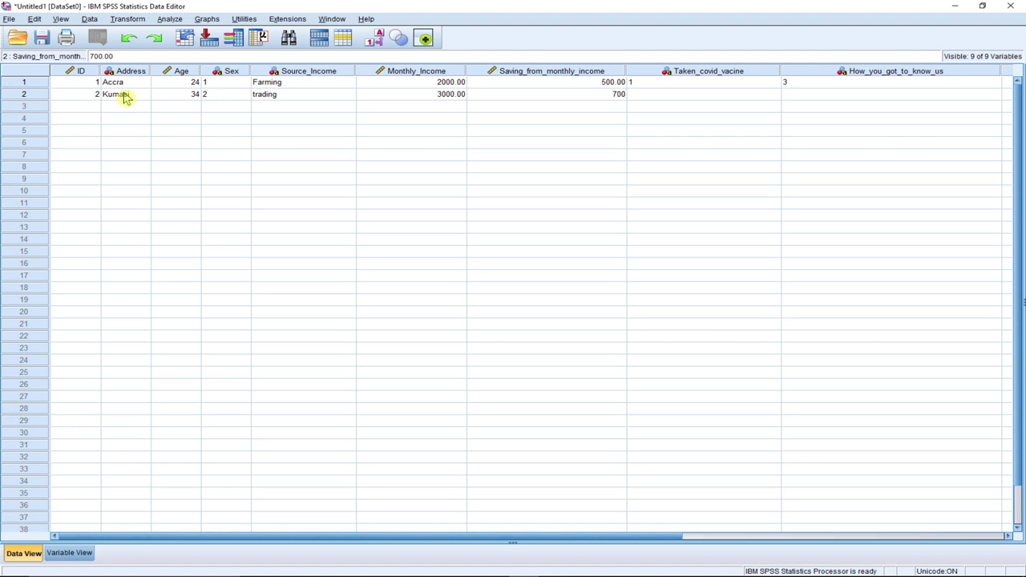
pyautogui.press('Tab')
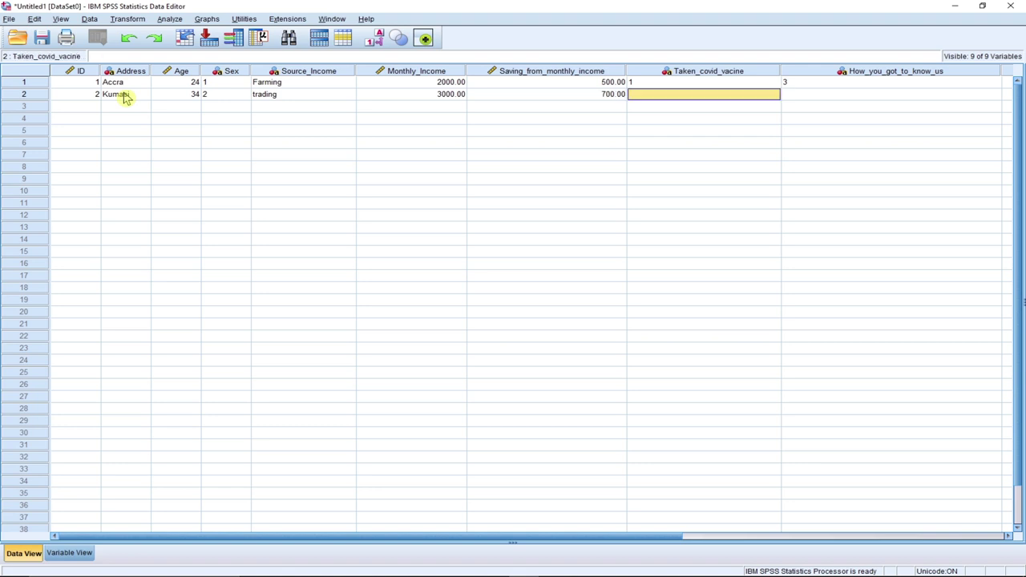
# Complete the second participant's record with Taken_covid_vacine 2 and How_you_got_to_know_us 4.
pyautogui.write('2')
pyautogui.press('Tab')
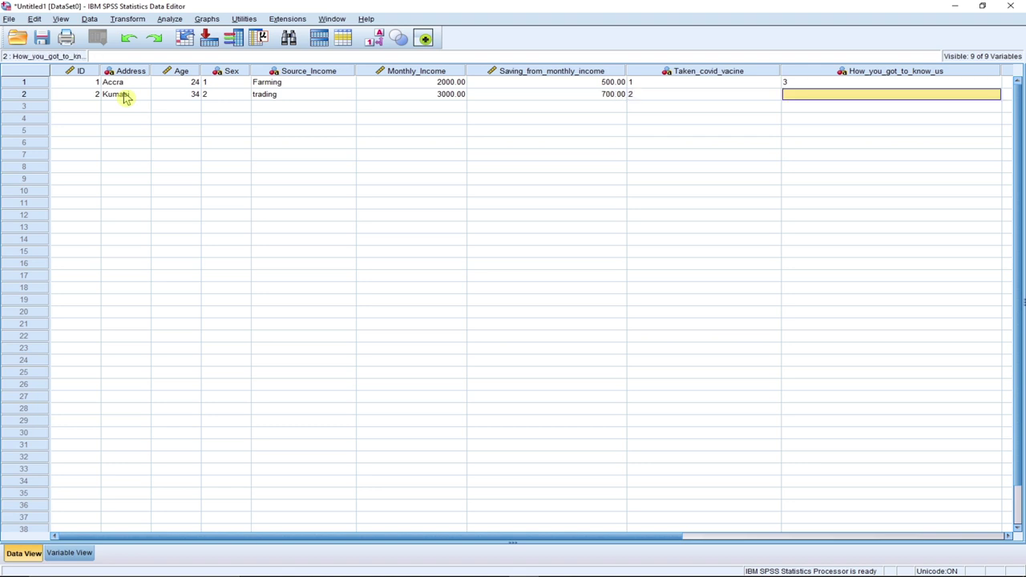
pyautogui.write('4')
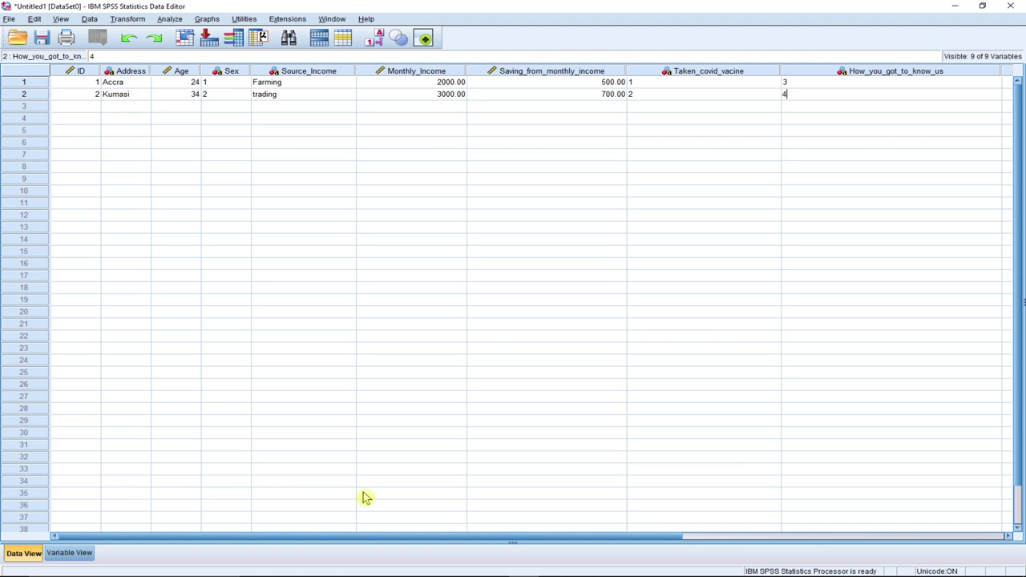
pyautogui.moveTo(440, 537); pyautogui.dragTo(465, 539)
pyautogui.moveTo(363, 537); pyautogui.dragTo(334, 537)
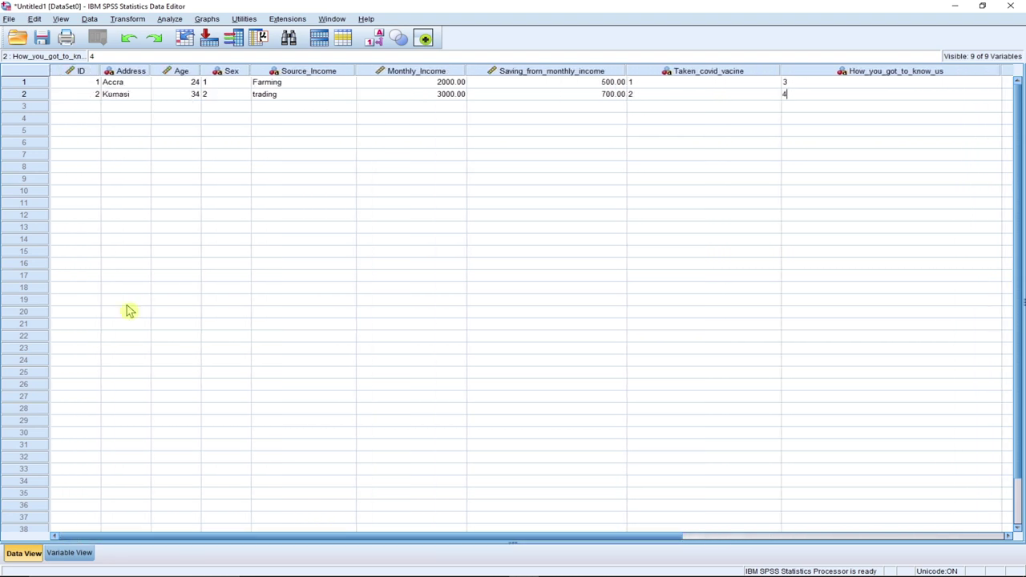
# Start the record in row 3 with ID 4 and Address "Takordai".
pyautogui.click(88, 107)
pyautogui.write('4')
pyautogui.press('Tab')
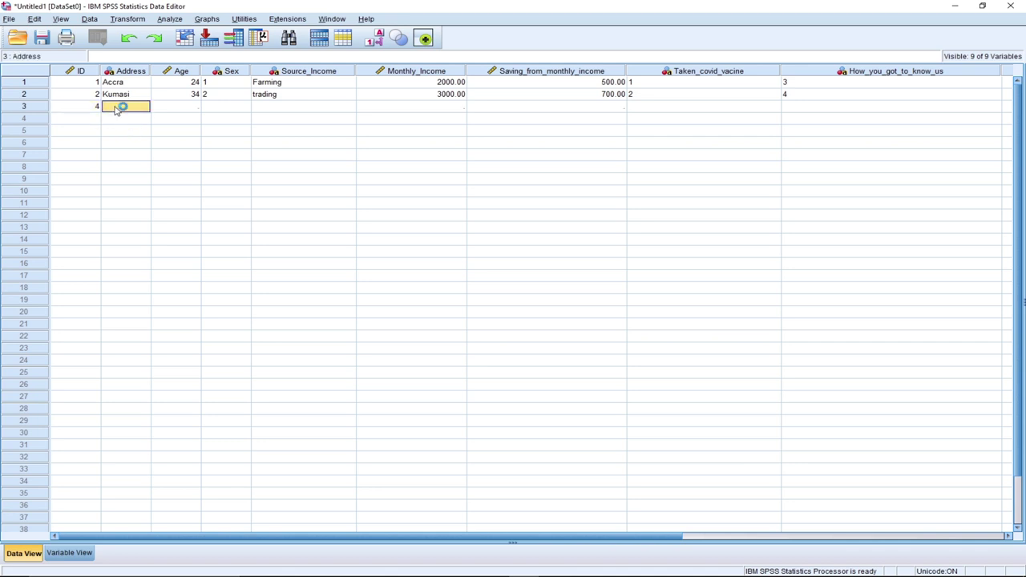
pyautogui.write('T')
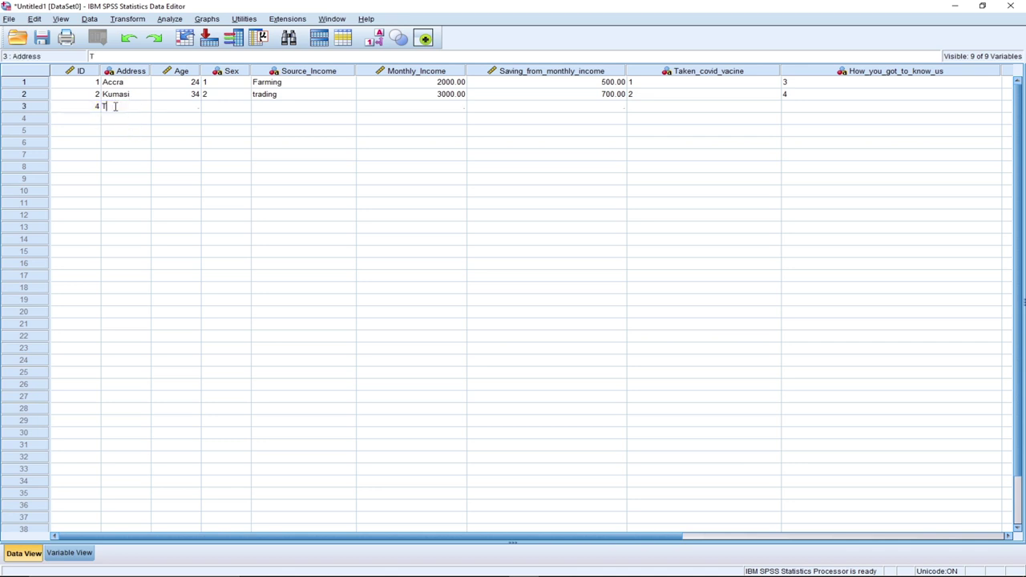
pyautogui.write('akoradi')
pyautogui.press('Tab')
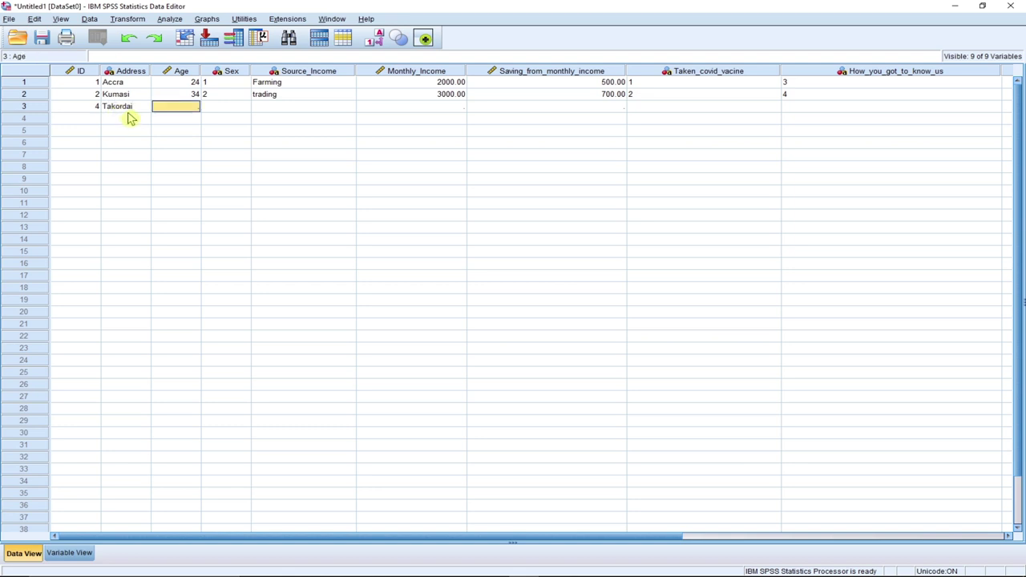
# Replace the Address in row 3 with "Koforidua".
pyautogui.click(137, 112)
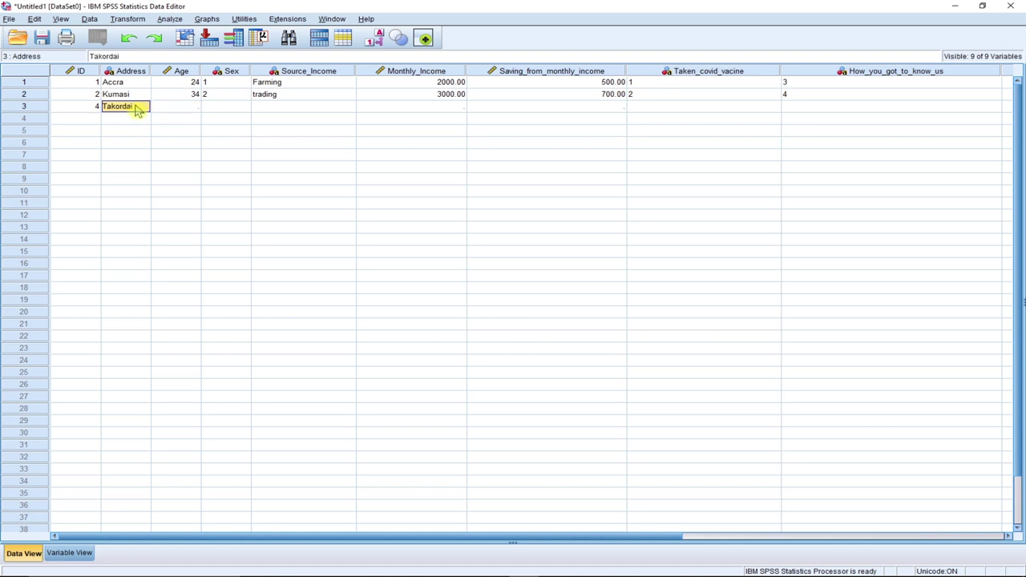
pyautogui.write('Koforidua')
pyautogui.press('Tab')
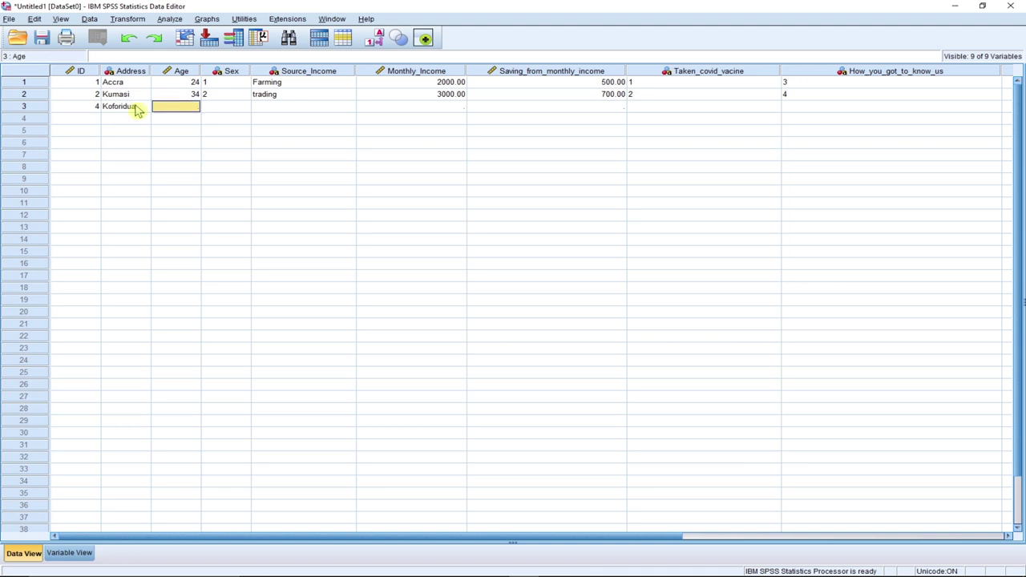
# Enter Age 35 and Sex 1 for the participant in row 3.
pyautogui.write('35')
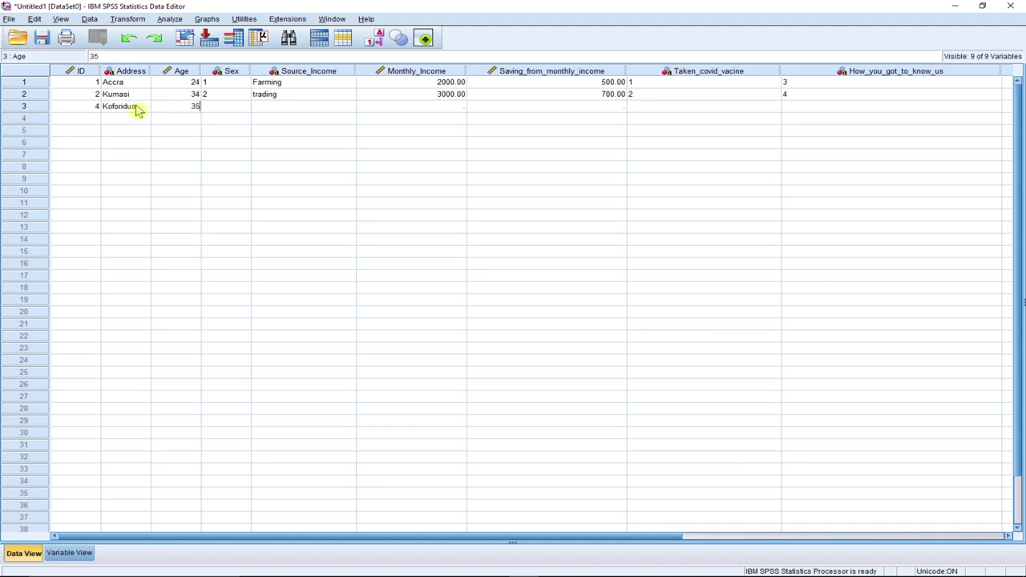
pyautogui.press('Tab')
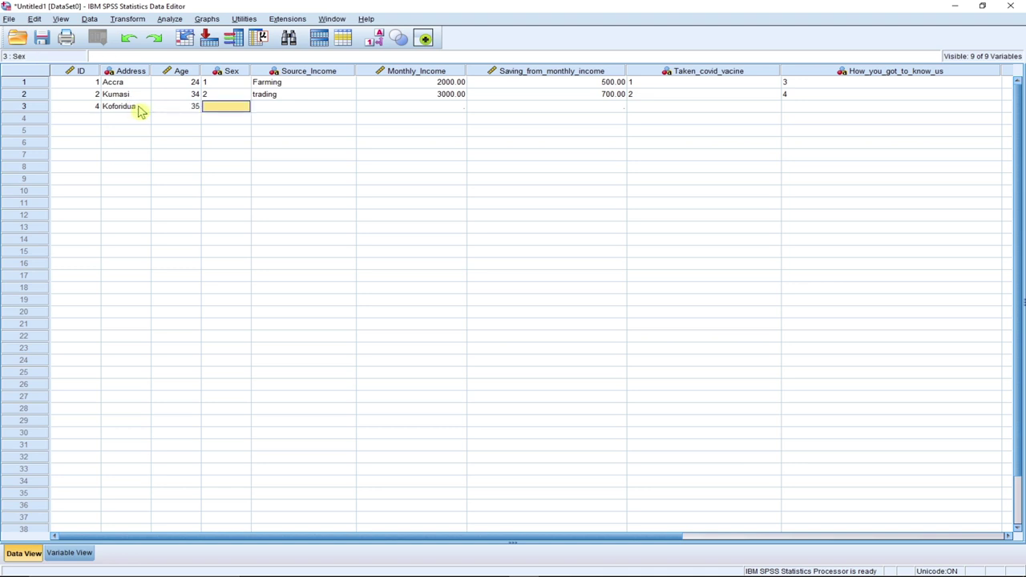
pyautogui.write('1')
pyautogui.press('Tab')
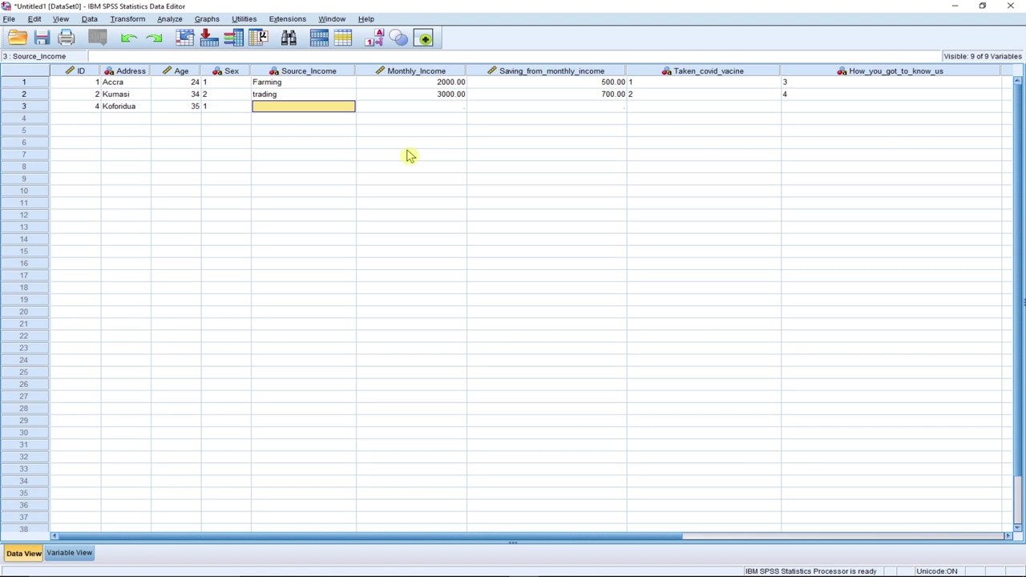
# Enter "Employme" as the Source_Income of the participant in row 3.
pyautogui.write('Emp')
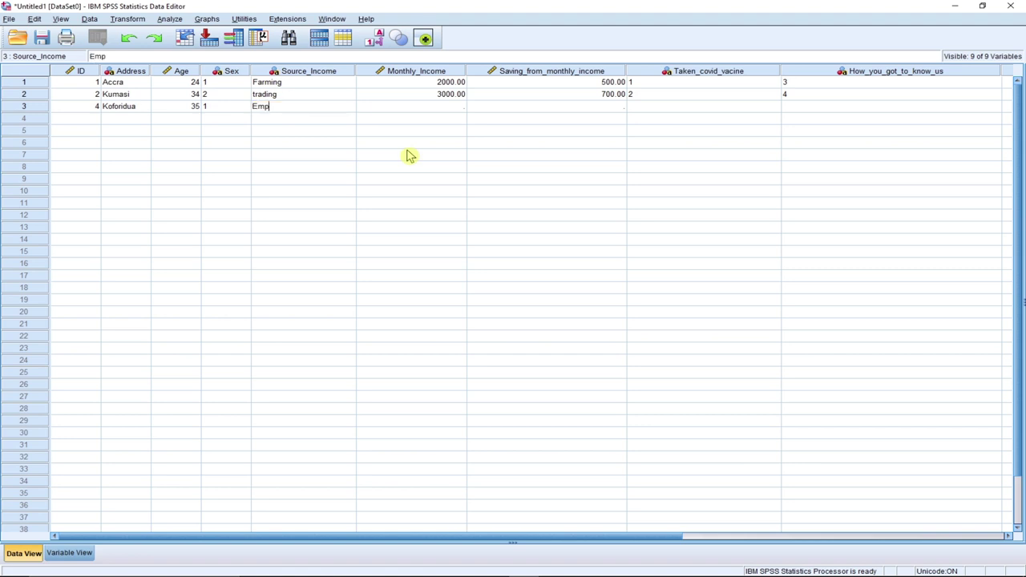
pyautogui.write('loyje')
pyautogui.press('BackSpace')
pyautogui.press('BackSpace')
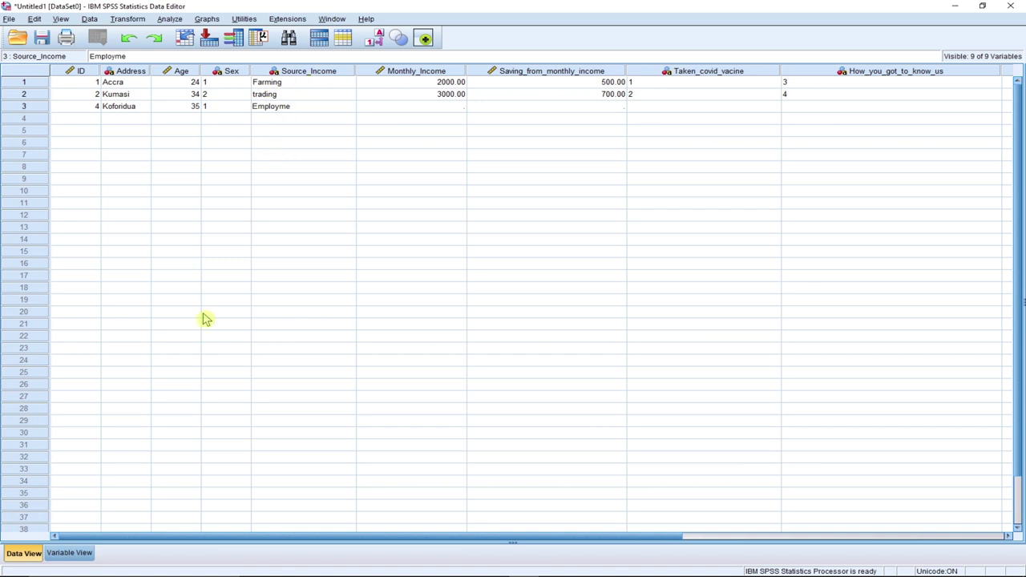
# Set the Source_Income variable's width to 20 in the variable definitions.
pyautogui.click(70, 553)
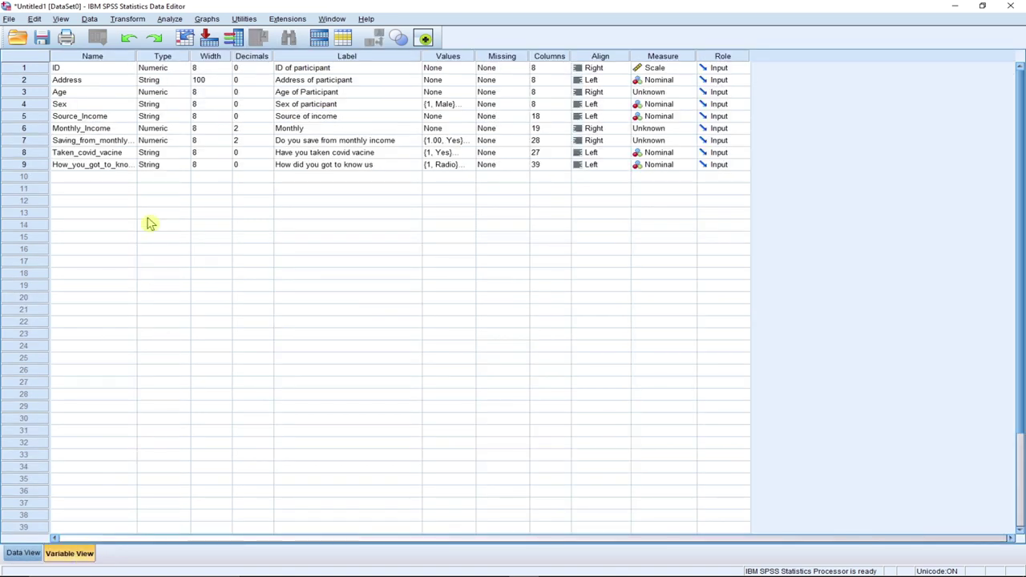
pyautogui.click(35, 120)
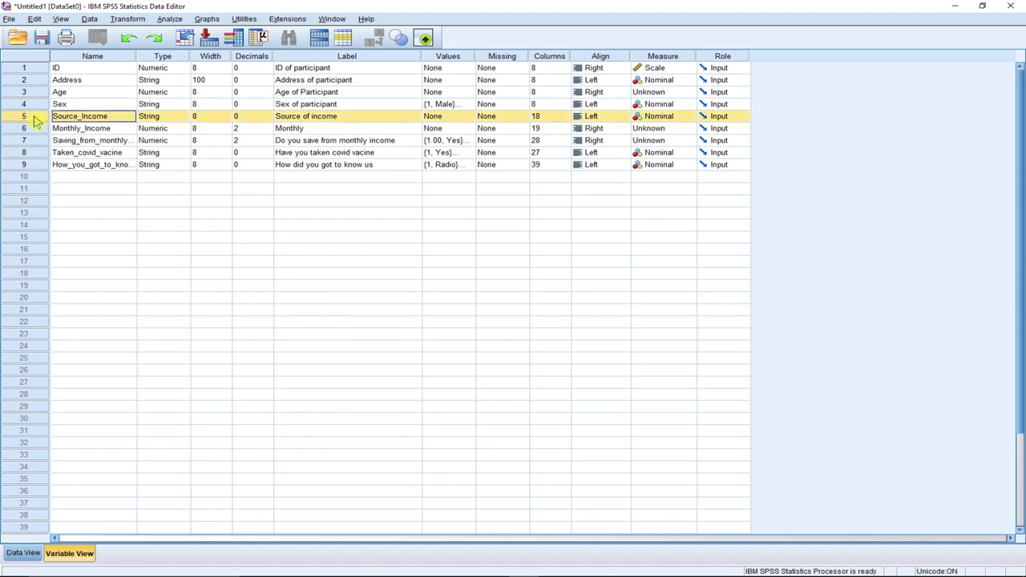
pyautogui.click(202, 116)
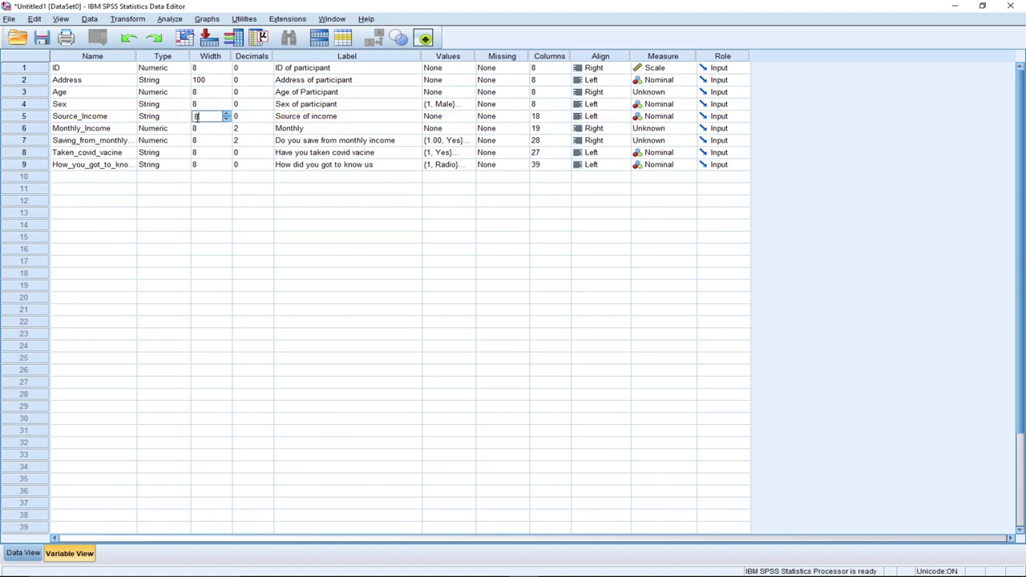
pyautogui.write('20')
pyautogui.click(201, 130)
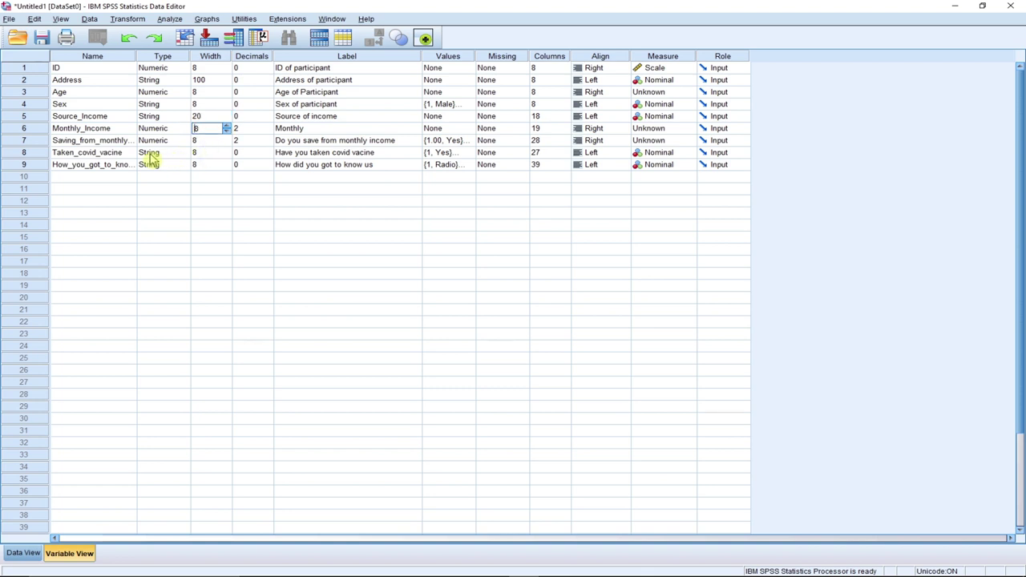
pyautogui.click(197, 153)
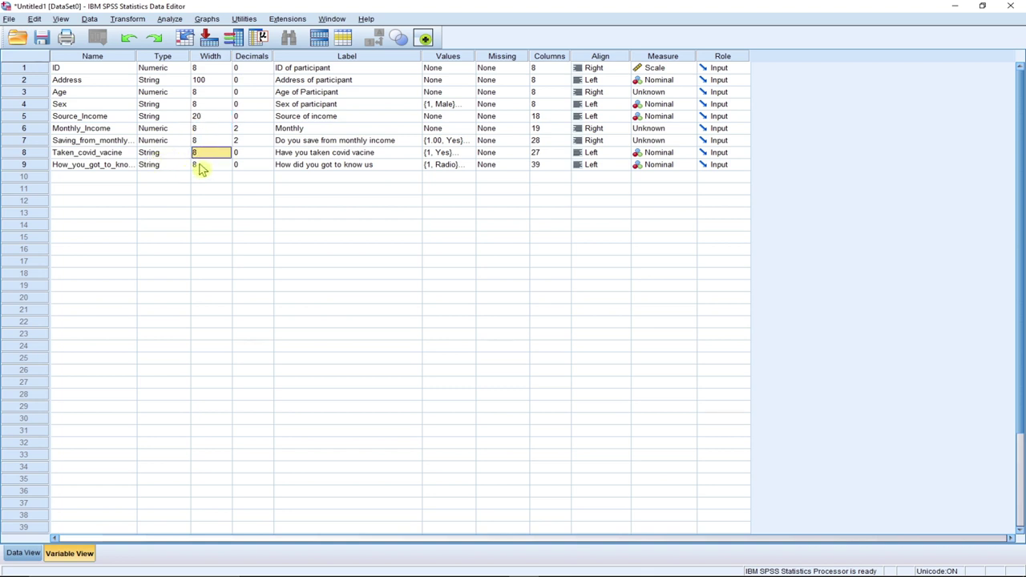
pyautogui.click(205, 166)
# Complete the truncated Source_Income entry in row 3 of the data grid as "Employment".
pyautogui.click(23, 553)
pyautogui.click(297, 111)
pyautogui.doubleClick(296, 107)
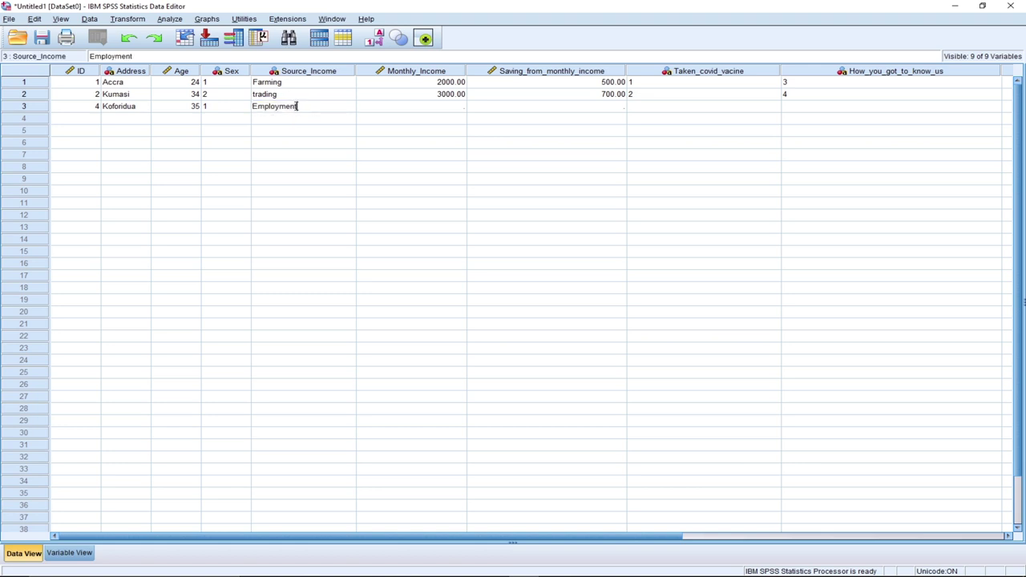
pyautogui.write('nt')
pyautogui.press('Tab')
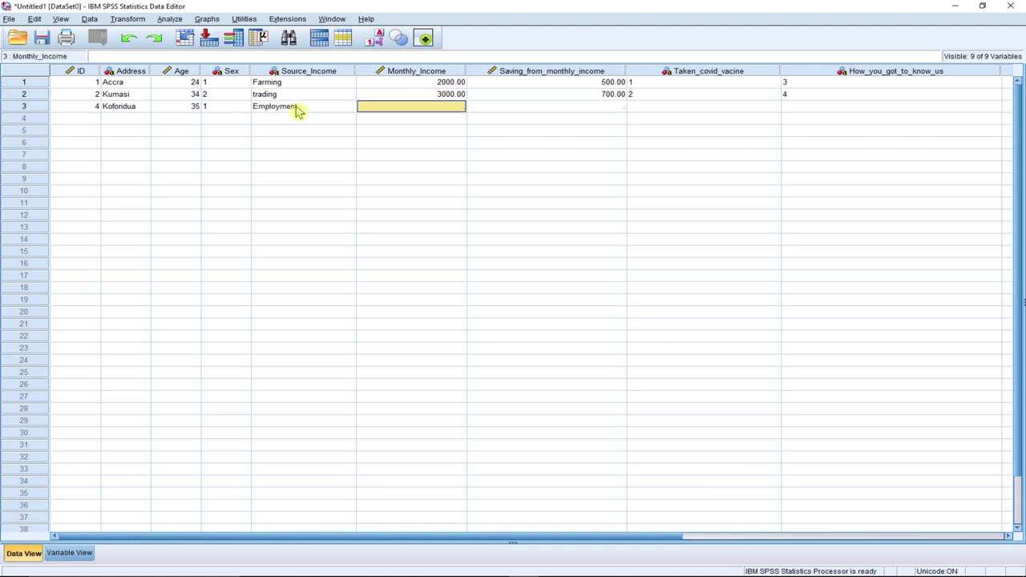
# Enter Monthly_Income 5000 and Saving_from_monthly_income 1000 for the participant in row 3.
pyautogui.write('5000')
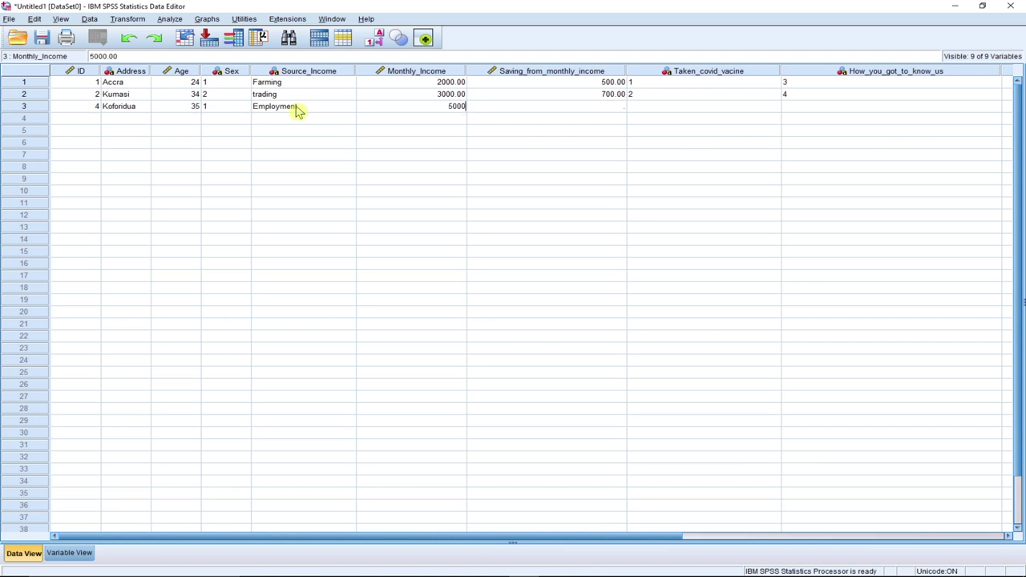
pyautogui.press('Tab')
pyautogui.write('1000')
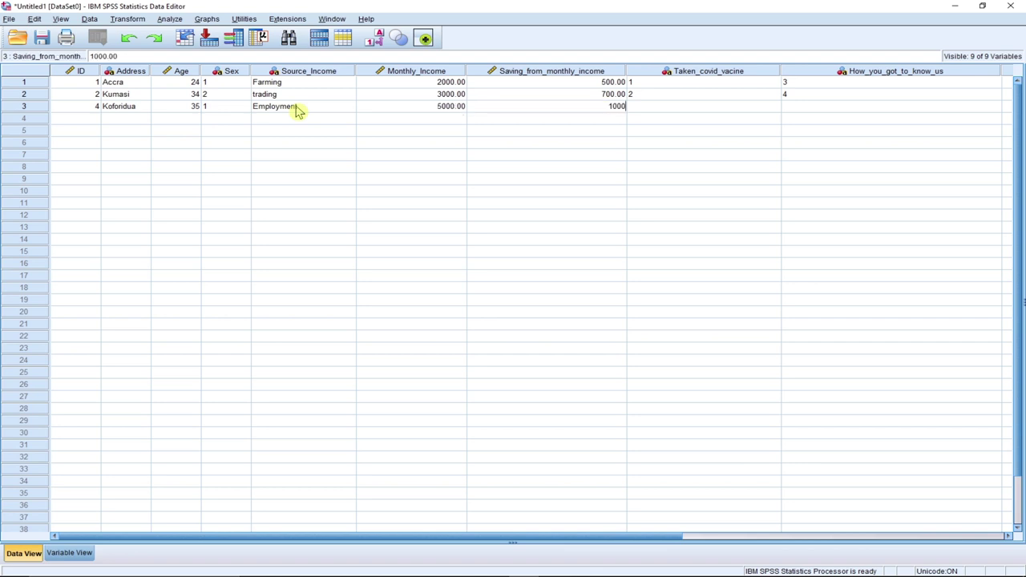
pyautogui.press('Tab')
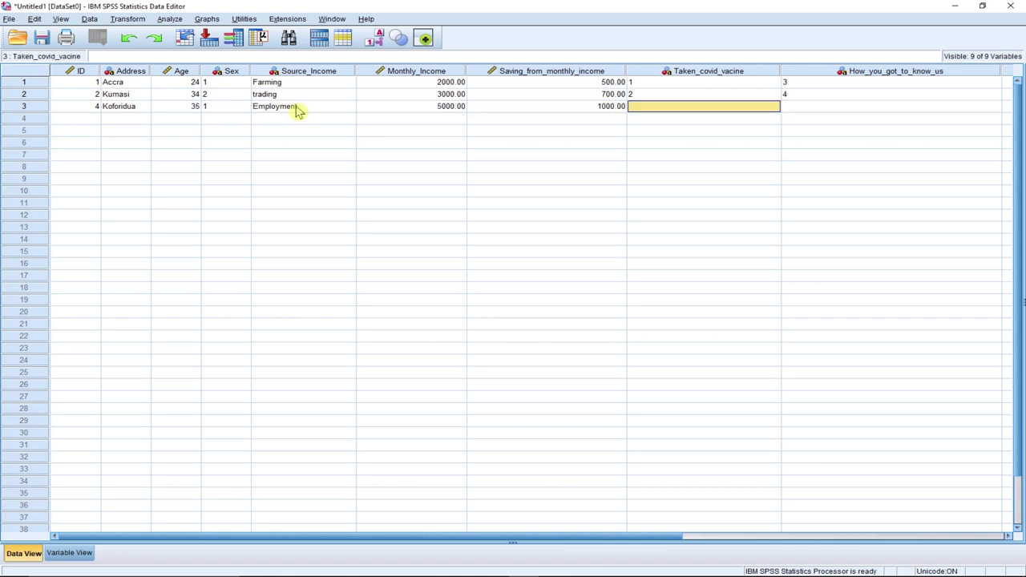
# Enter Taken_covid_vacine 1 and How_you_got_to_know_us 3 for the participant in row 3.
pyautogui.write('1')
pyautogui.press('Tab')
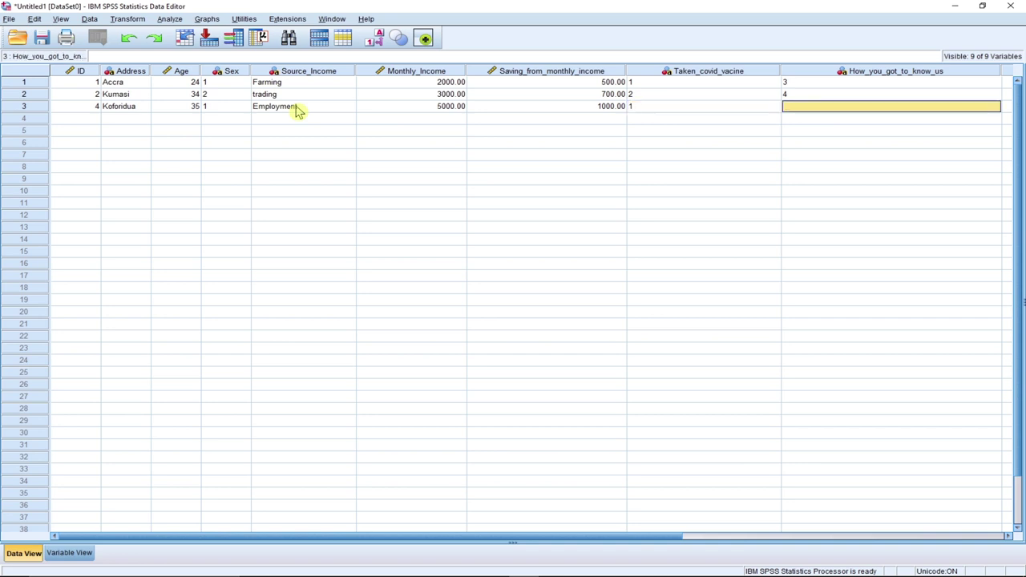
pyautogui.write('3')
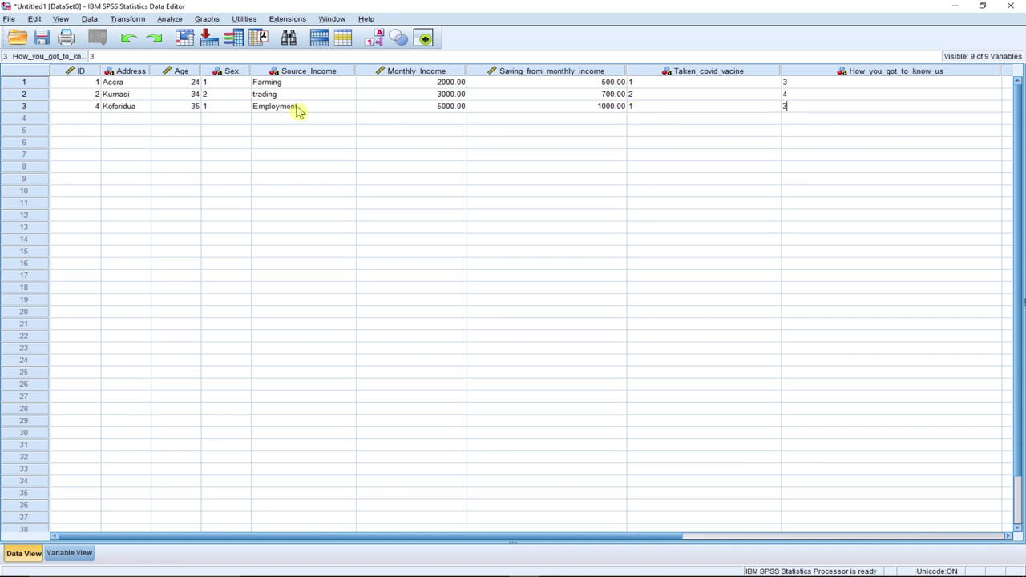
pyautogui.click(88, 109)
# Start the record in row 4 with ID 5 and Address "Tema".
pyautogui.click(88, 118)
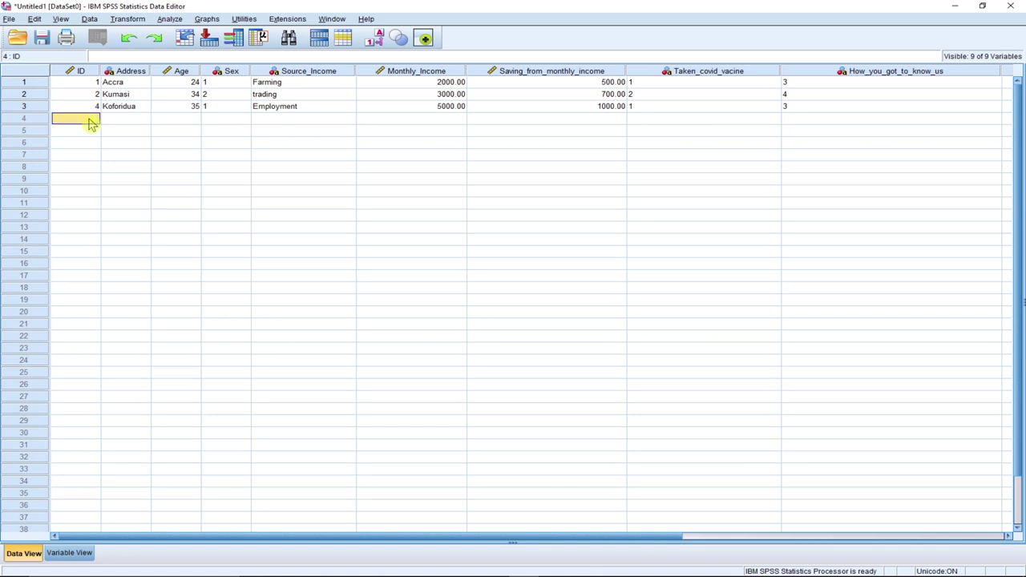
pyautogui.write('5')
pyautogui.press('Tab')
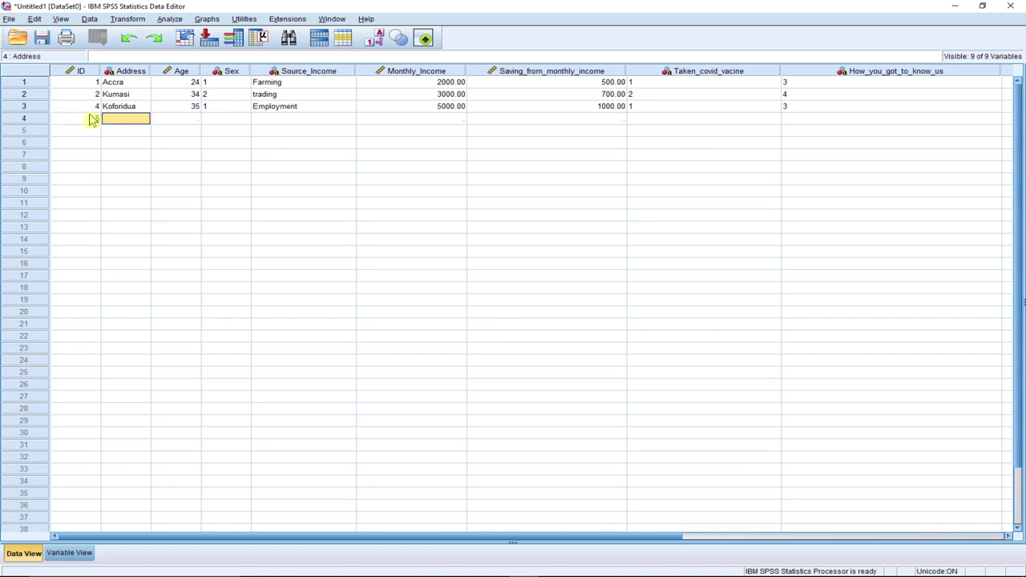
pyautogui.write('tema')
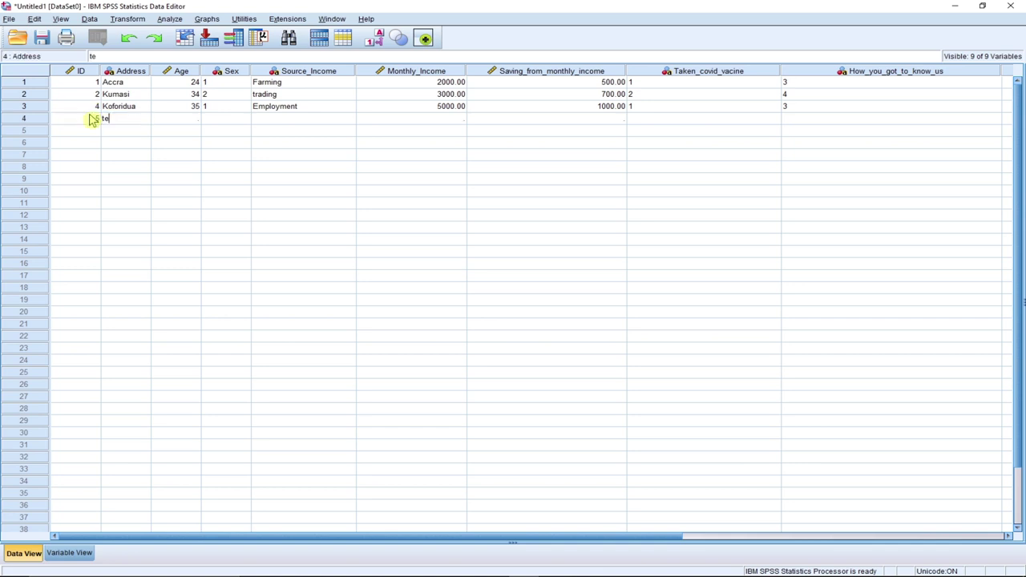
pyautogui.press('BackSpace')
pyautogui.press('BackSpace')
pyautogui.press('BackSpace')
pyautogui.write('Tem')
pyautogui.press('Tab')
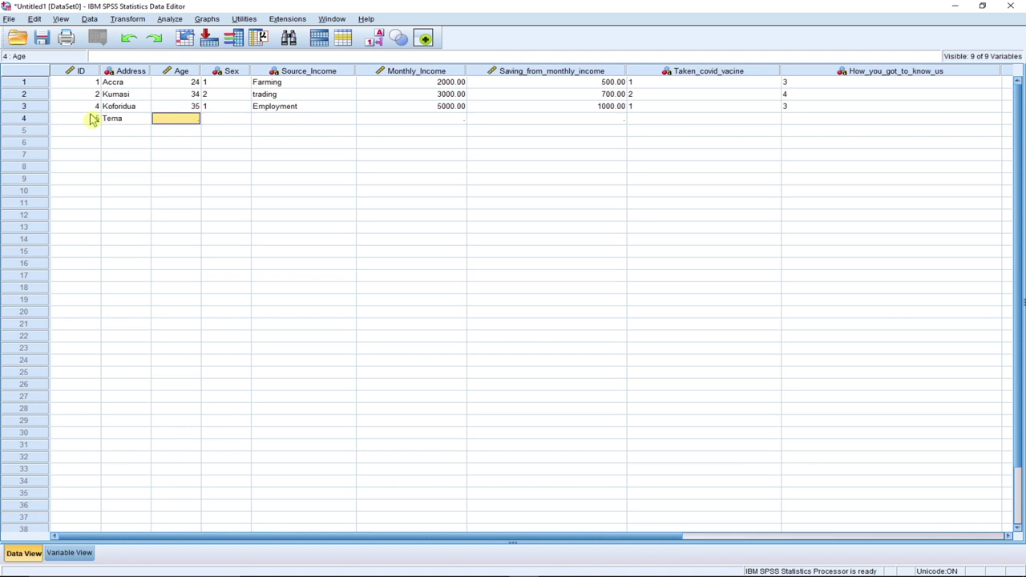
# Enter Age 45 for the participant in row 4.
pyautogui.write('45')
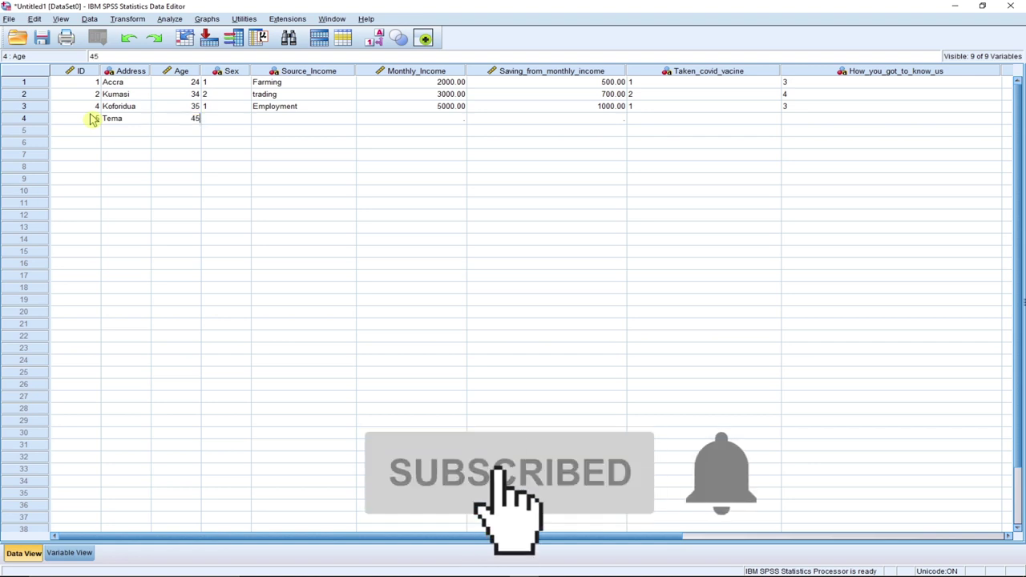
pyautogui.press('Tab')
pyautogui.press('Tab')
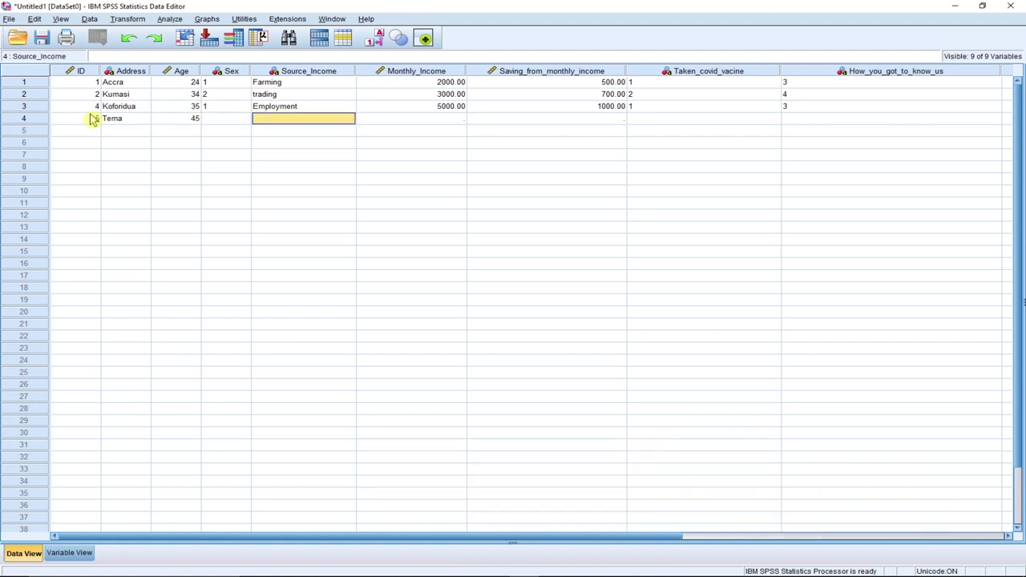
# Enter Sex 2 and Source_Income "Private" for the participant in row 4.
pyautogui.click(219, 123)
pyautogui.write('2')
pyautogui.press('Tab')
pyautogui.write('Private')
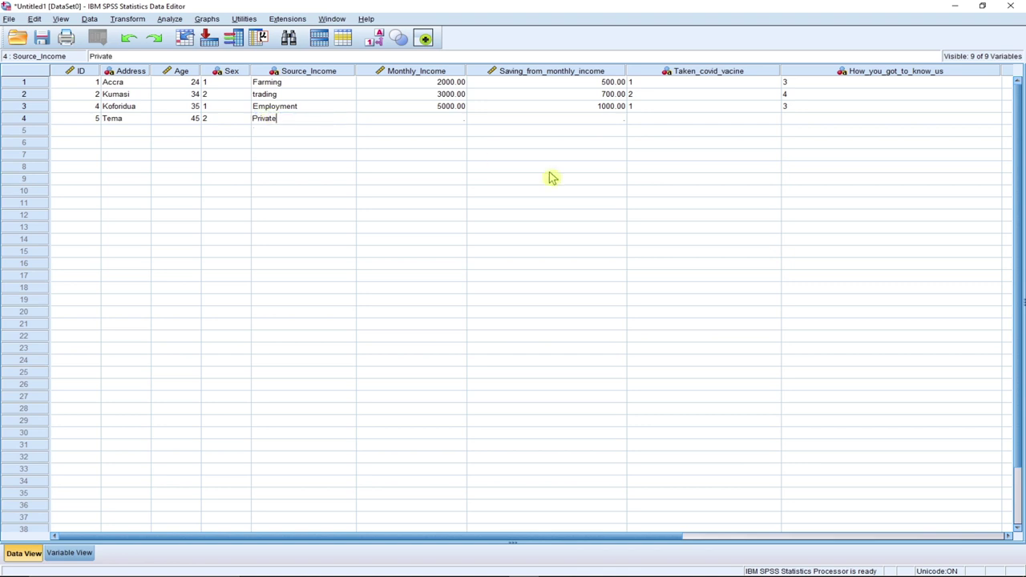
pyautogui.press('Tab')
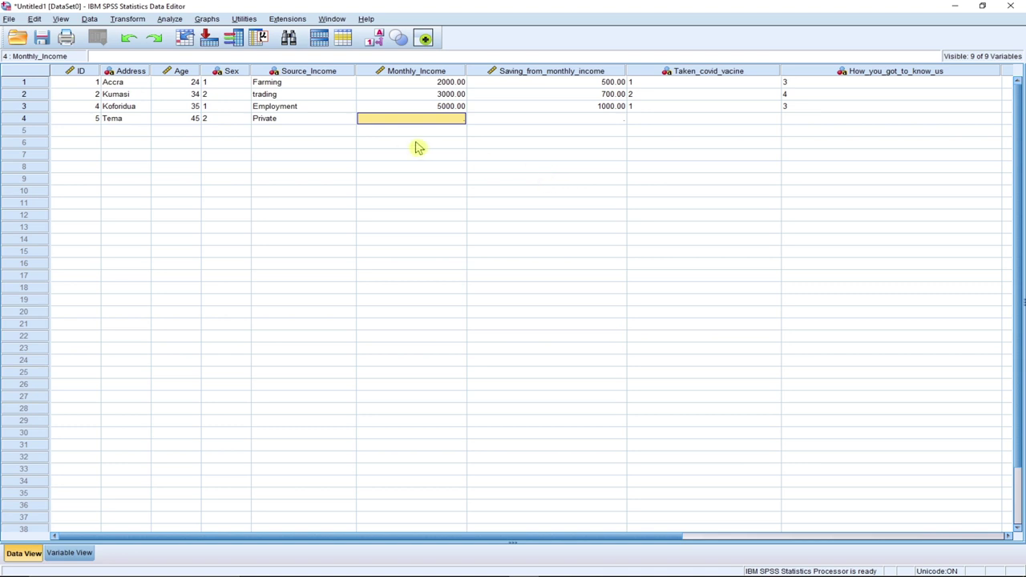
# Enter Monthly_Income 2500 and Saving_from_monthly_income 1200 for the participant in row 4.
pyautogui.write('25000')
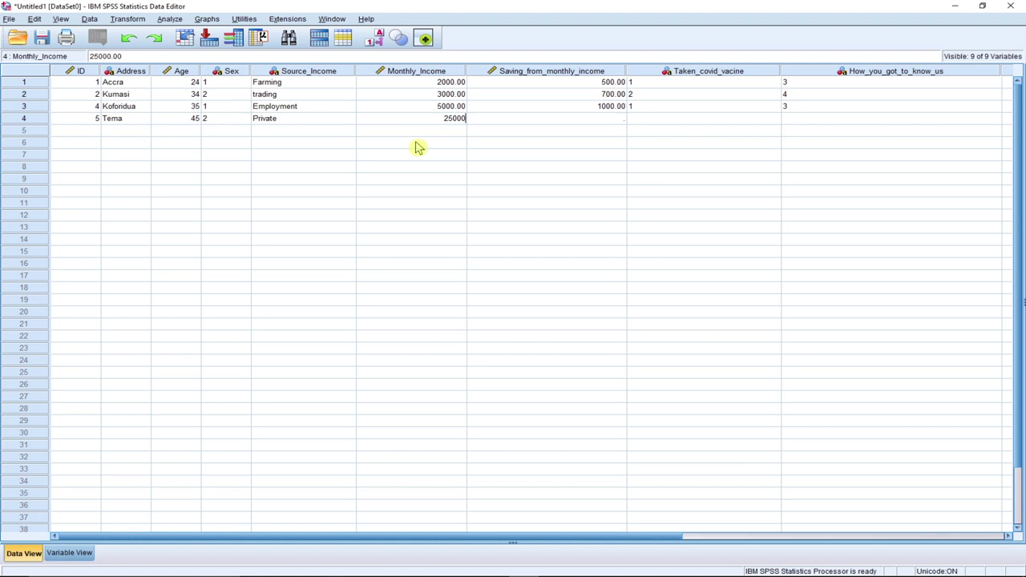
pyautogui.press('BackSpace')
pyautogui.press('Tab')
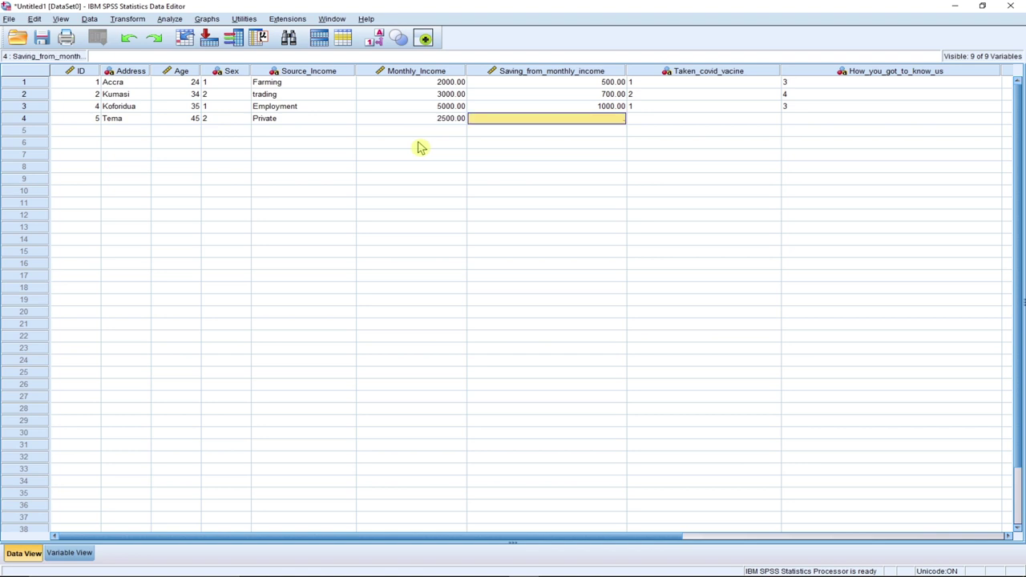
pyautogui.write('1200')
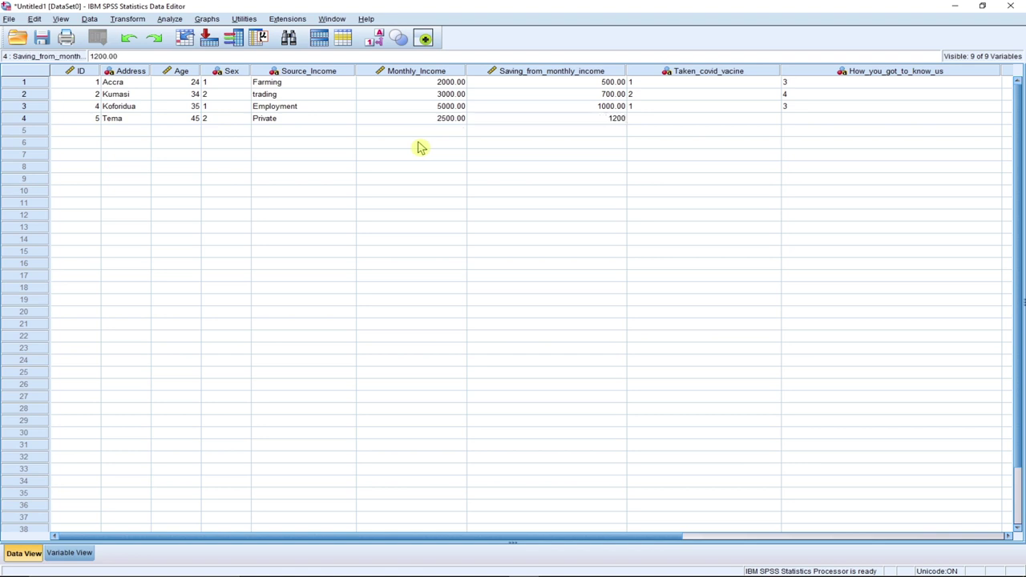
pyautogui.press('Tab')
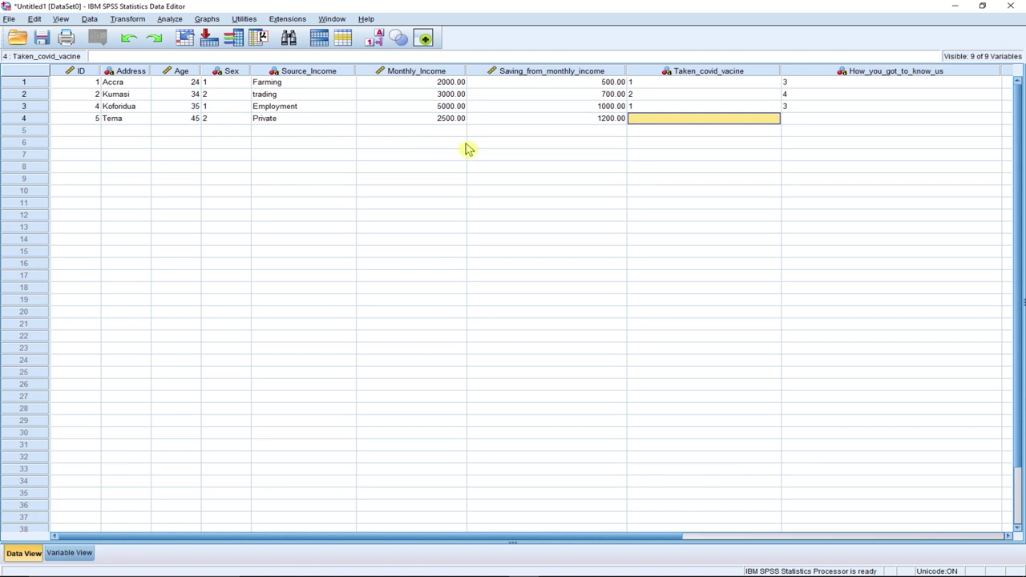
# Enter Taken_covid_vacine 1 and How_you_got_to_know_us 2 for the participant in row 4.
pyautogui.write('1')
pyautogui.press('Tab')
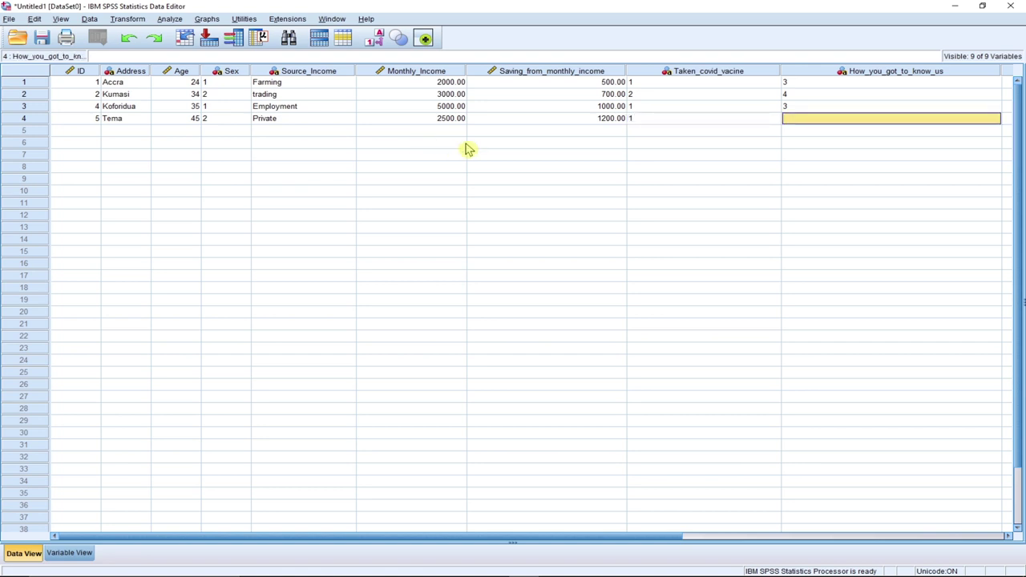
pyautogui.write('2')
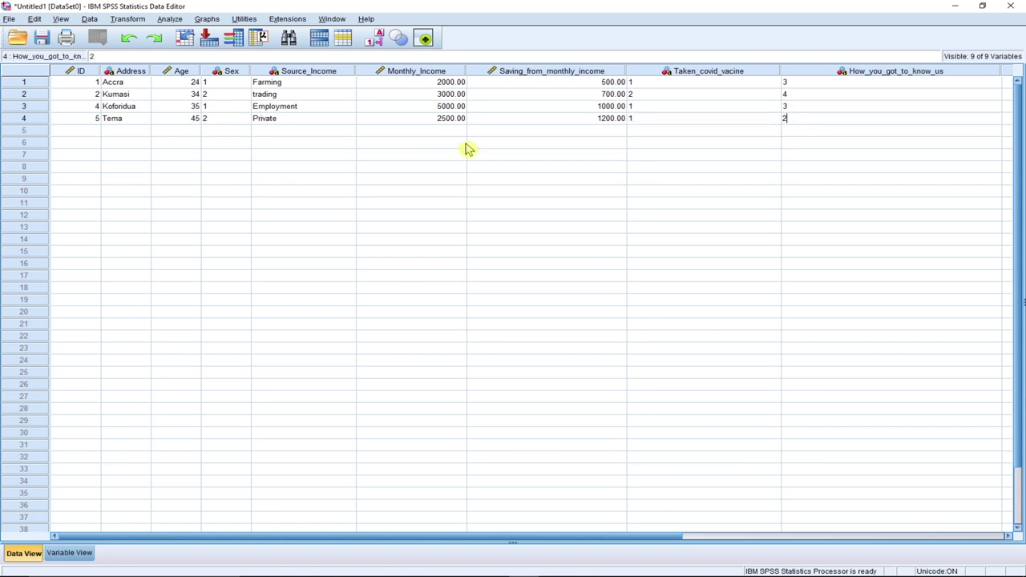
# Start the record in row 5 with ID 6 and Address "Ashaiman".
pyautogui.click(94, 131)
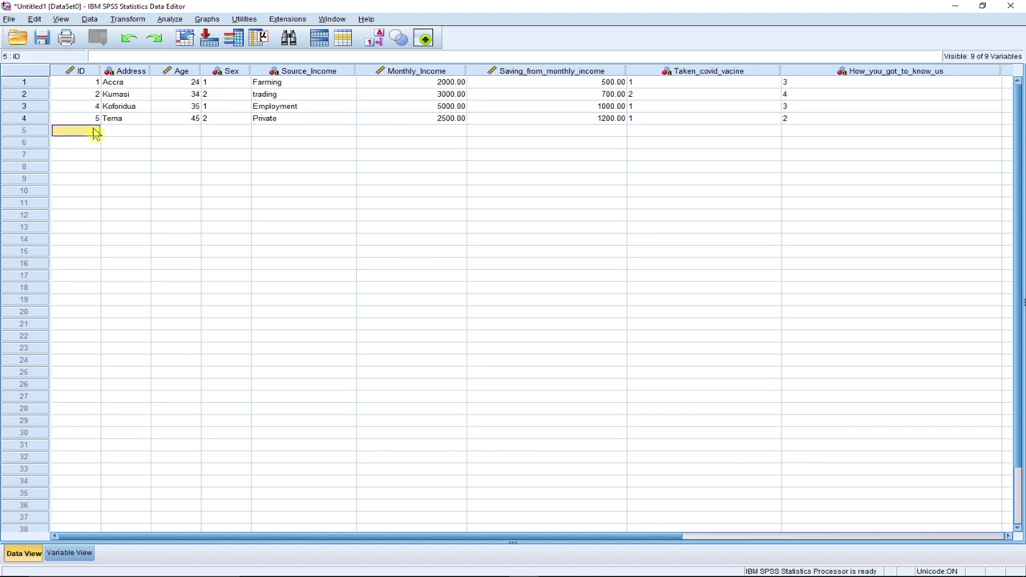
pyautogui.write('6')
pyautogui.press('Tab')
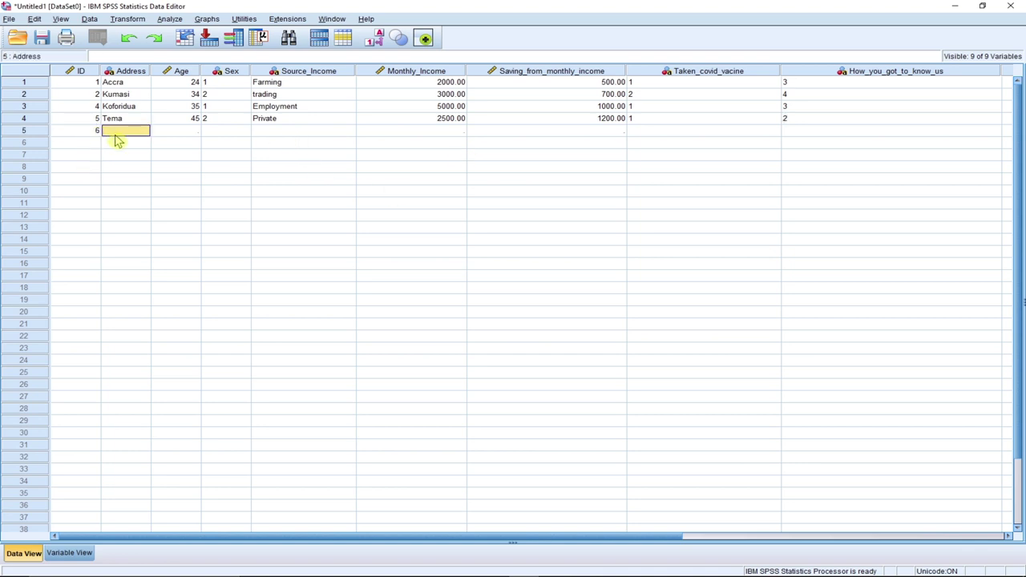
pyautogui.write('A')
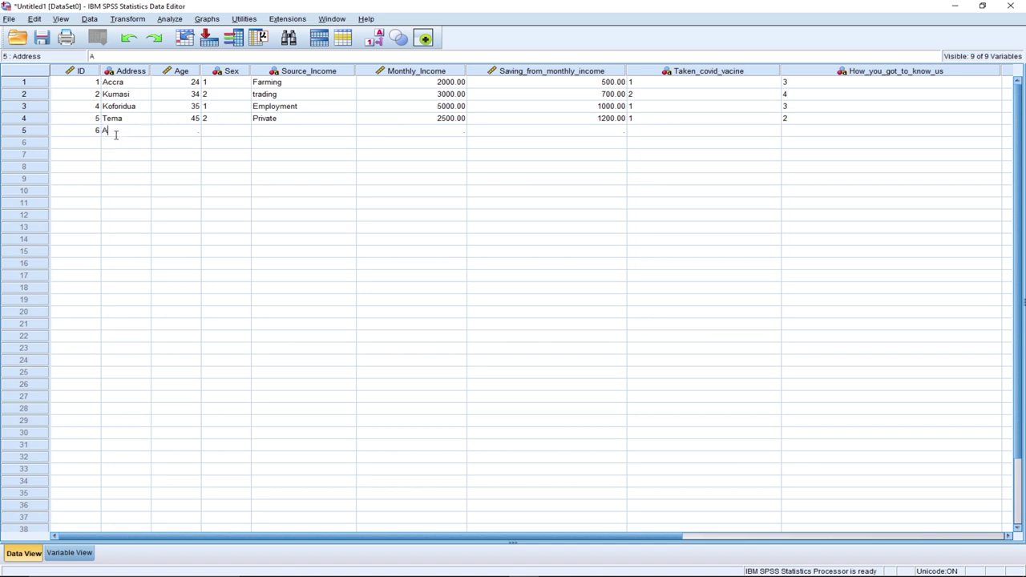
pyautogui.write('shaiman')
pyautogui.press('Tab')
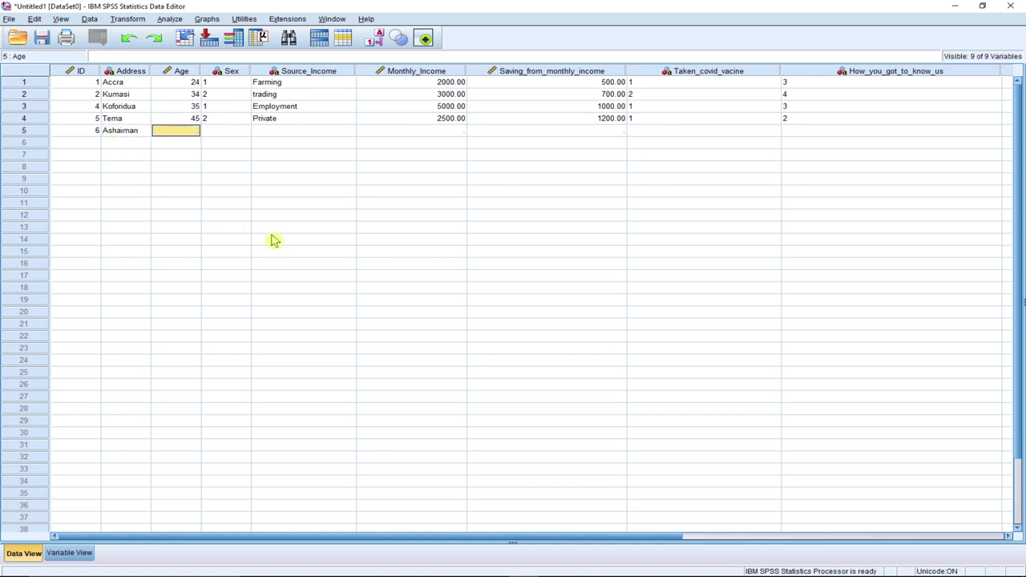
# Enter Age 23 and Sex 1 for the participant in row 5.
pyautogui.write('23')
pyautogui.press('Tab')
pyautogui.write('1')
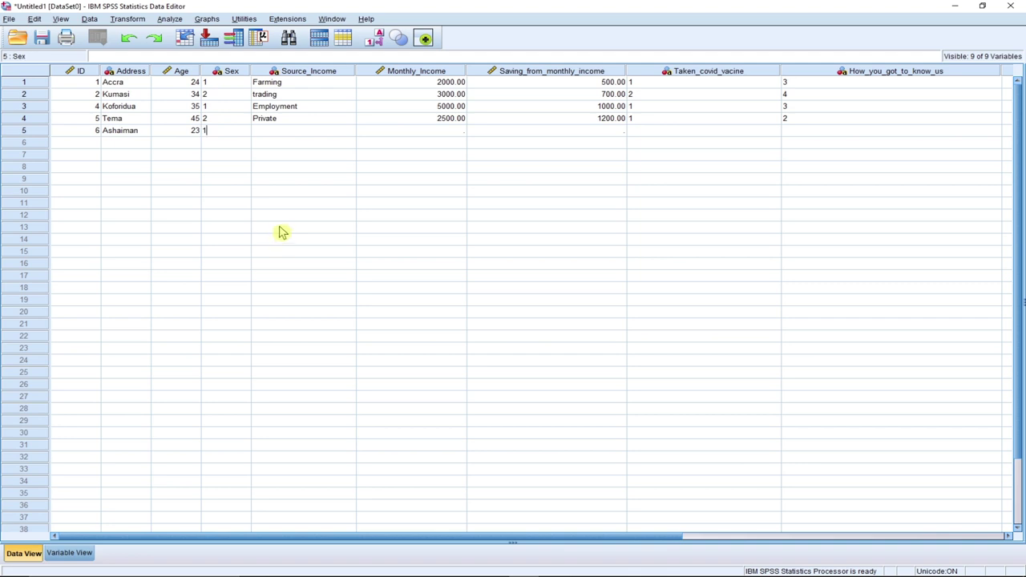
pyautogui.press('Tab')
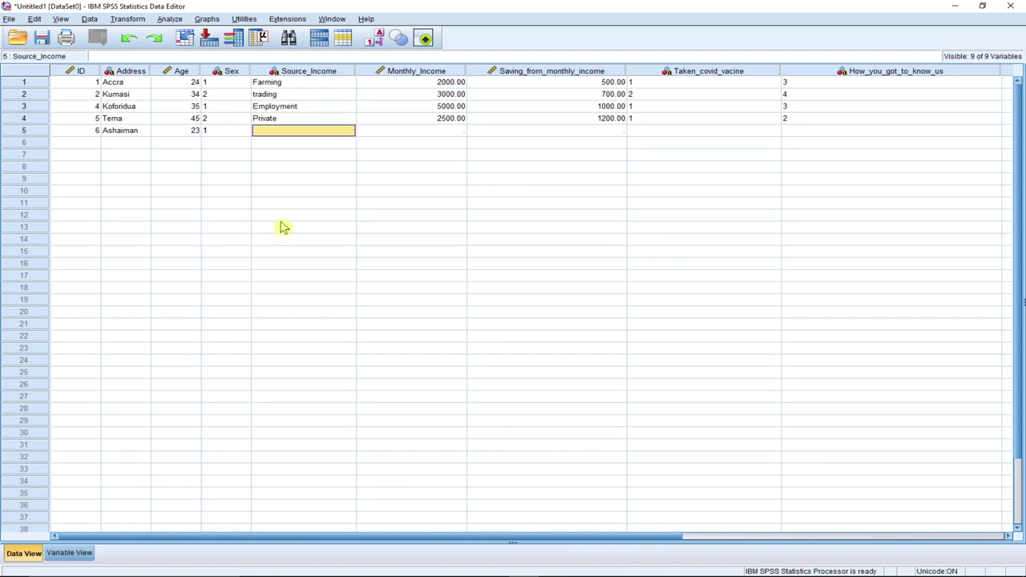
# Enter Source_Income "Unemployed" and Monthly_Income 500 for the participant in row 5.
pyautogui.write('Unemployed')
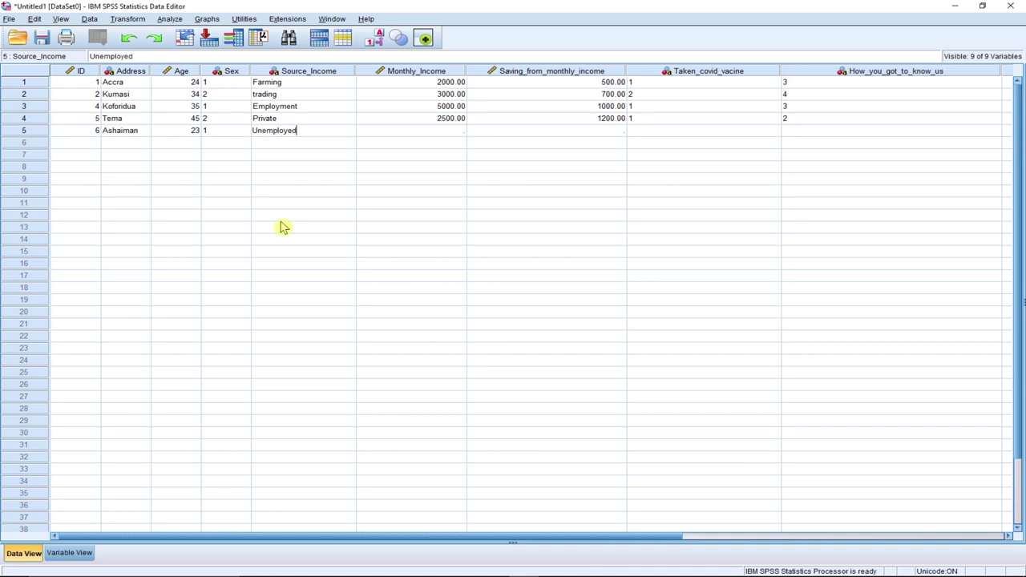
pyautogui.press('Tab')
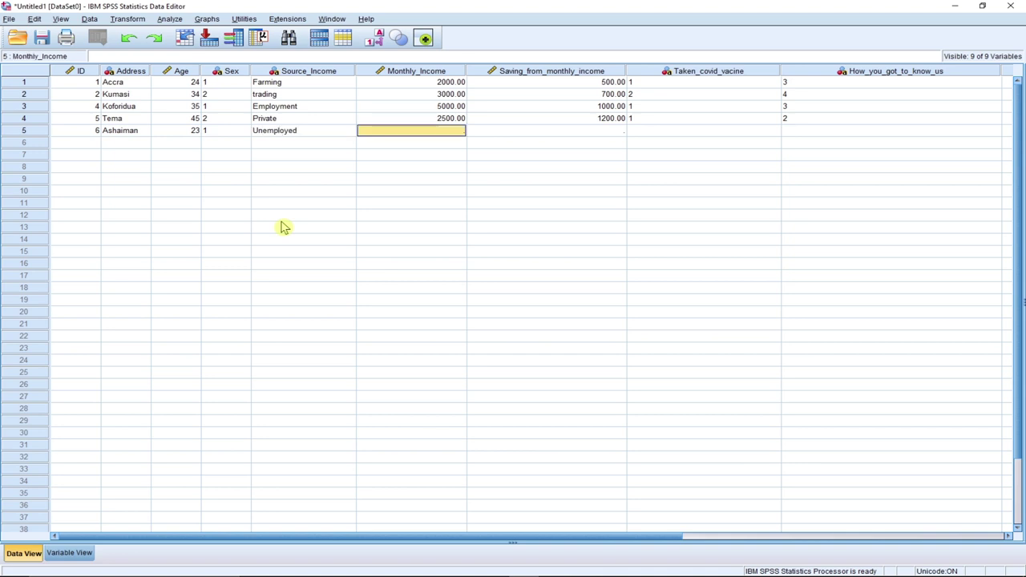
pyautogui.write('500')
pyautogui.press('Tab')
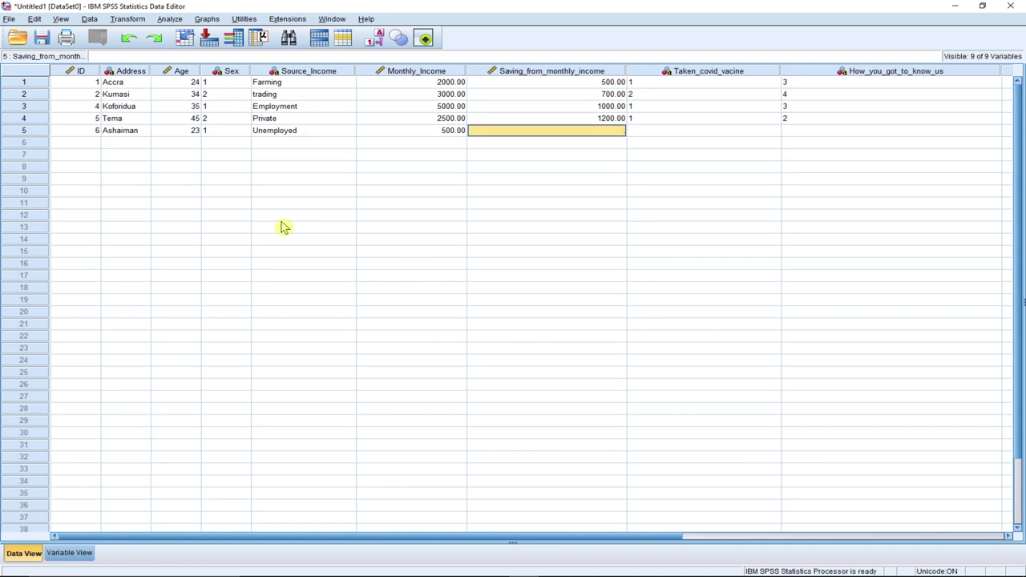
# Enter Saving_from_monthly_income 100, Taken_covid_vacine 2 and How_you_got_to_know_us 1 for the participant in row 5.
pyautogui.write('100')
pyautogui.press('Tab')
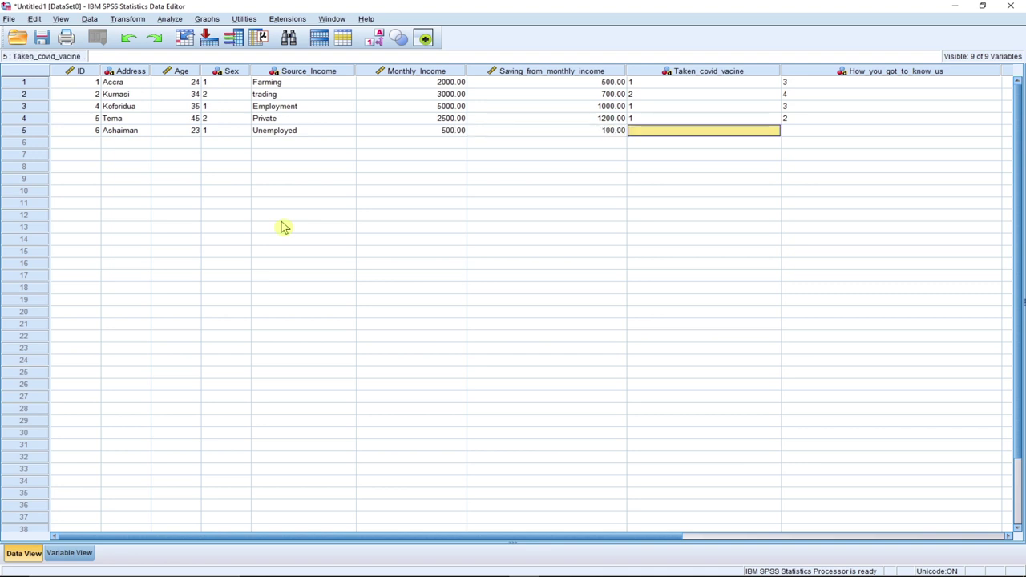
pyautogui.write('2')
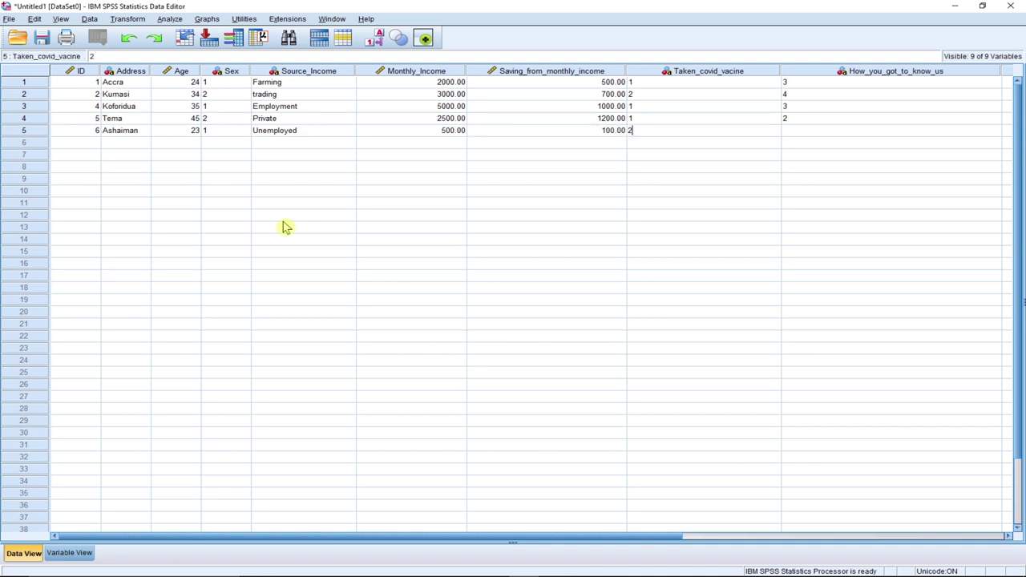
pyautogui.press('Tab')
pyautogui.write('1')
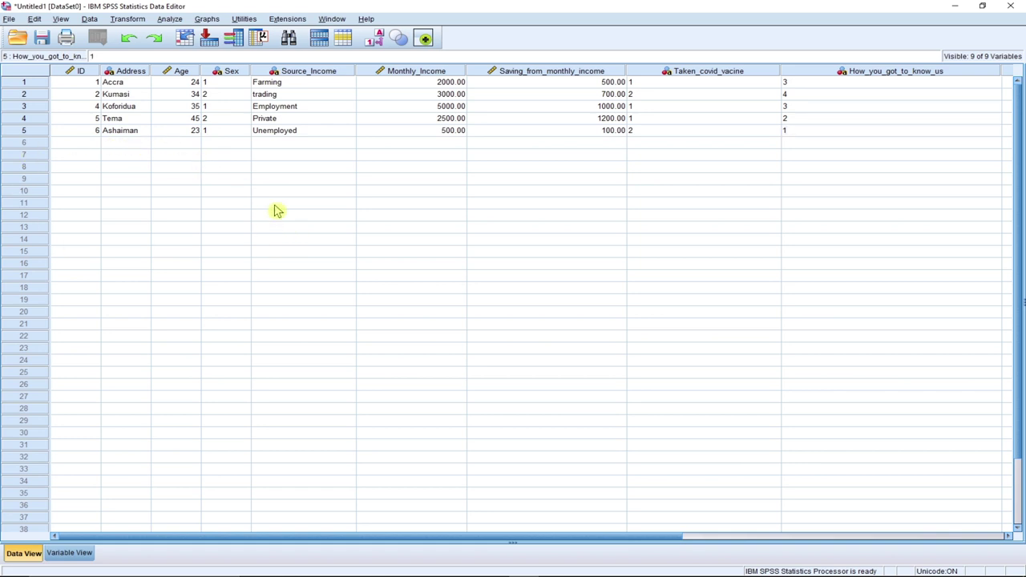
pyautogui.moveTo(76, 81); pyautogui.dragTo(763, 145)
pyautogui.click(483, 153)
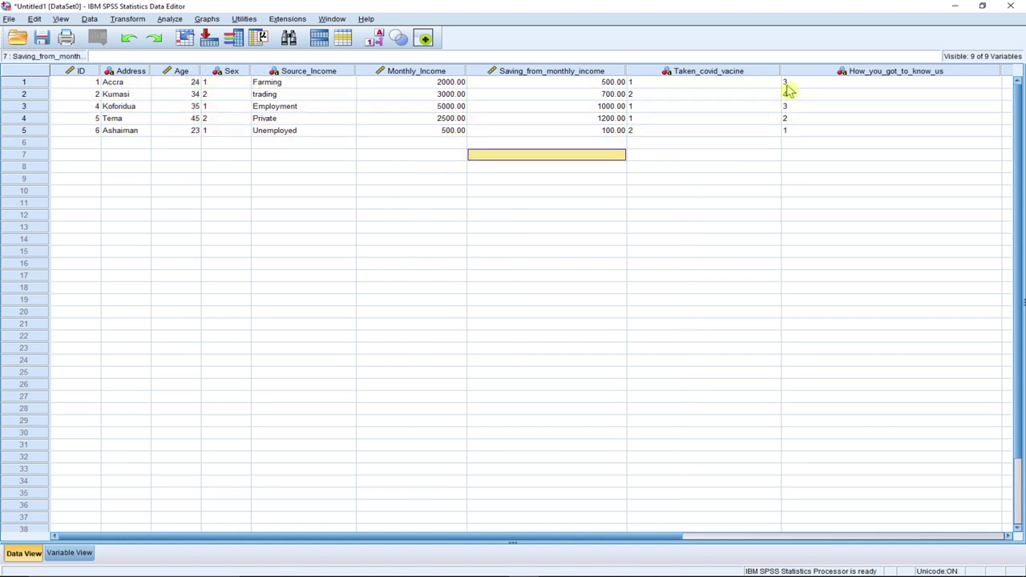
# Switch the data grid back and forth between numeric codes and value labels to compare both displays.
pyautogui.click(376, 42)
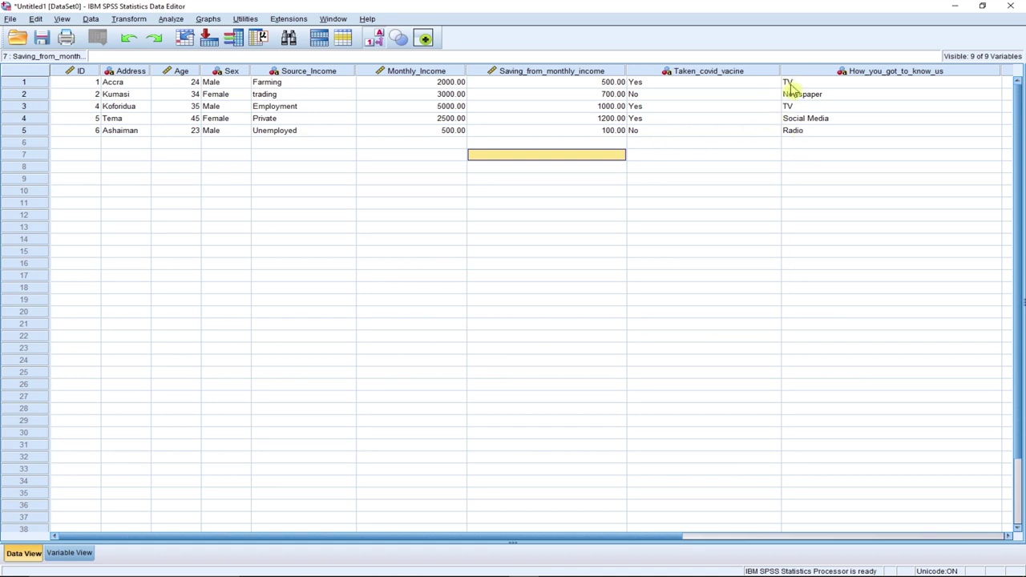
pyautogui.click(379, 40)
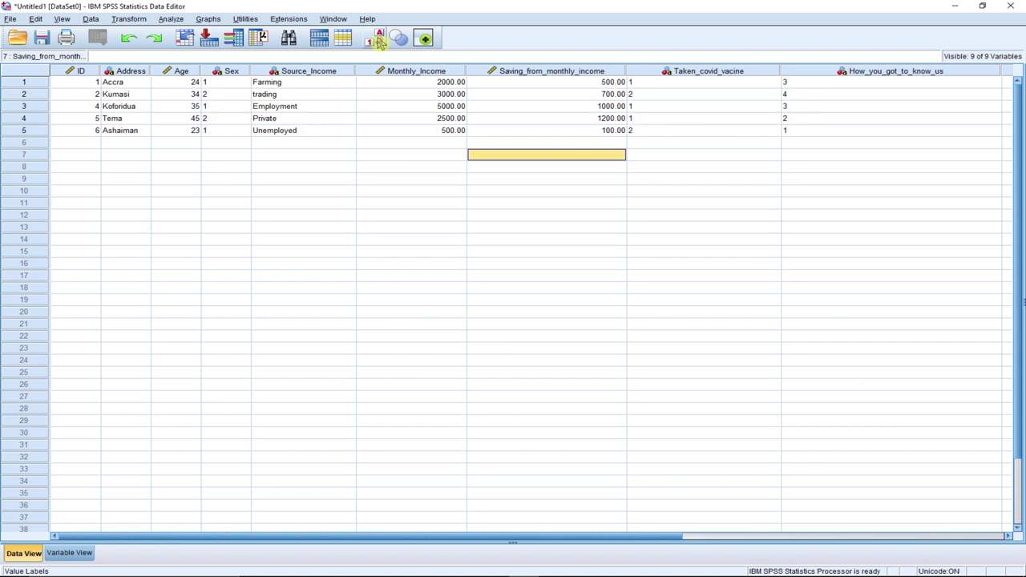
pyautogui.click(379, 40)
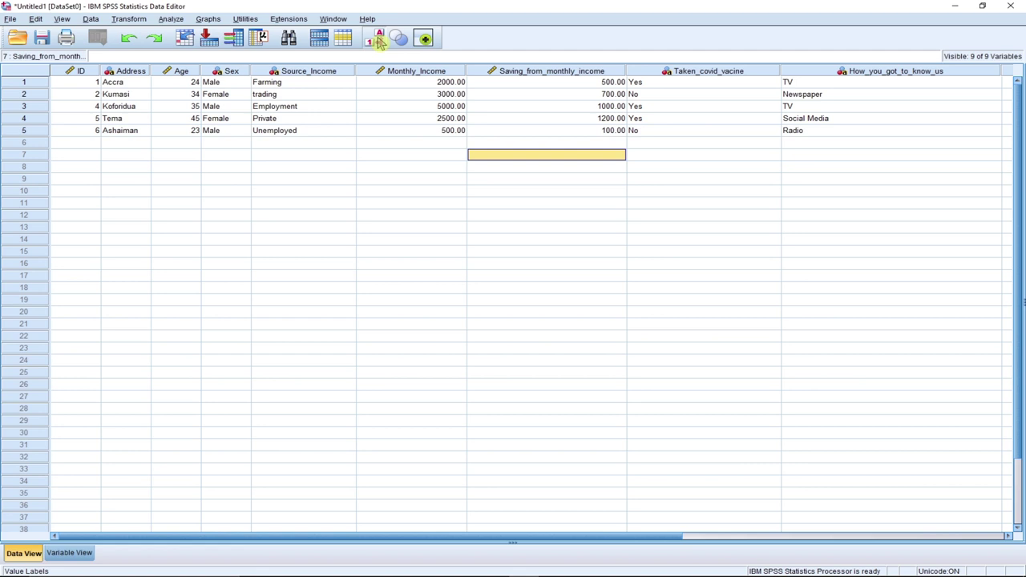
pyautogui.click(380, 41)
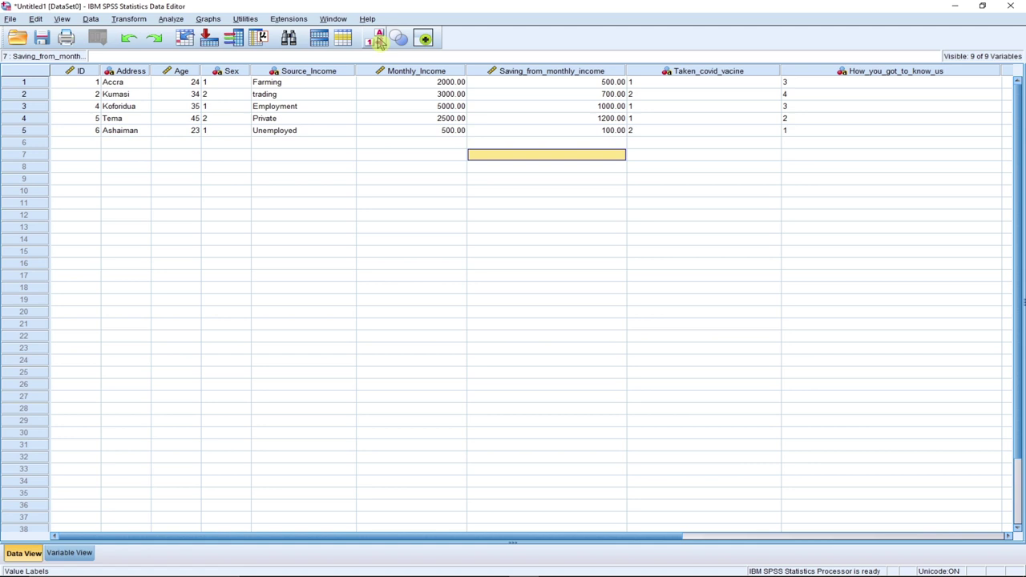
pyautogui.click(380, 41)
pyautogui.click(380, 41)
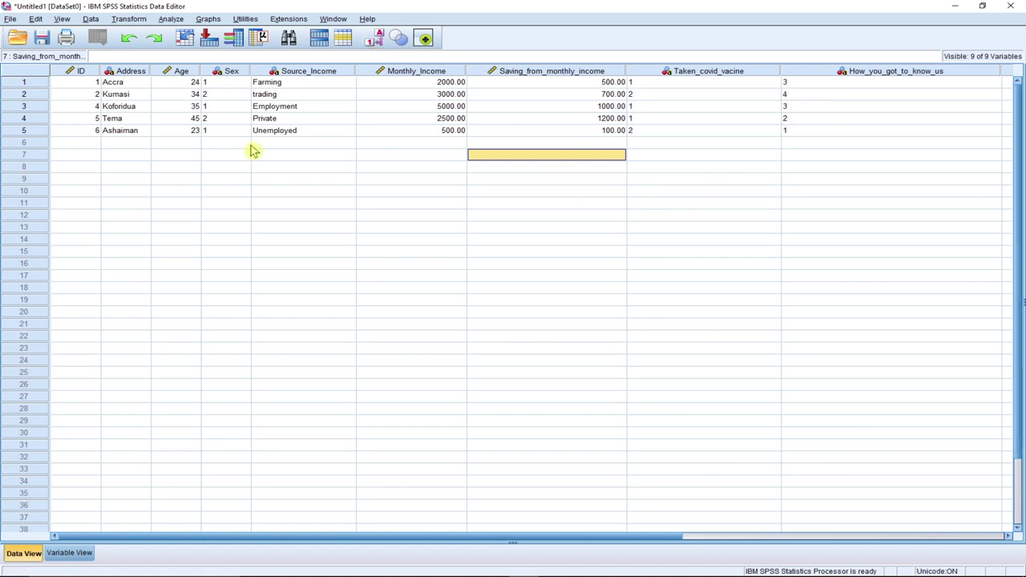
# Start a Frequencies analysis with the covid vaccine question as its variable.
pyautogui.click(169, 21)
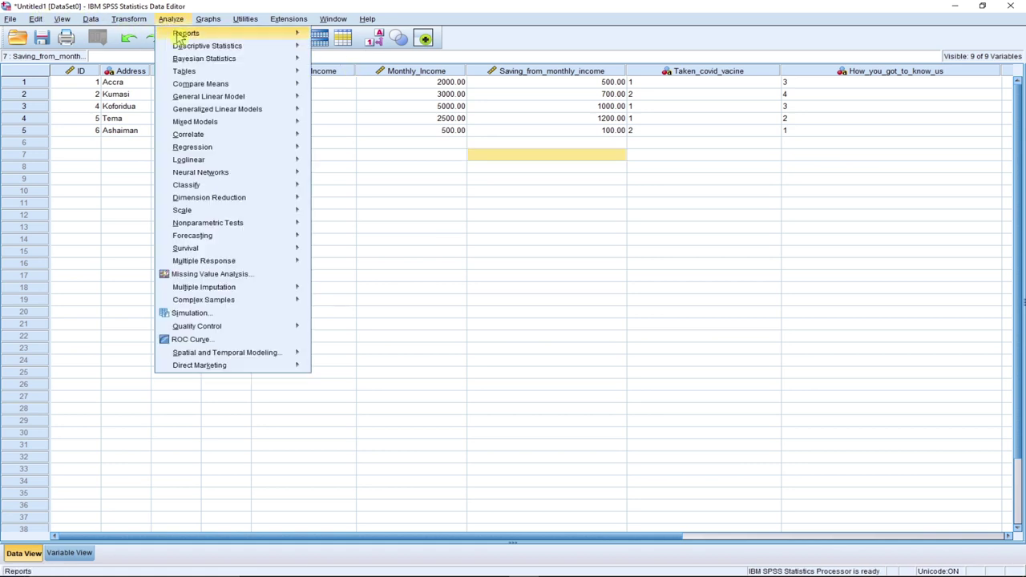
pyautogui.moveTo(189, 48)
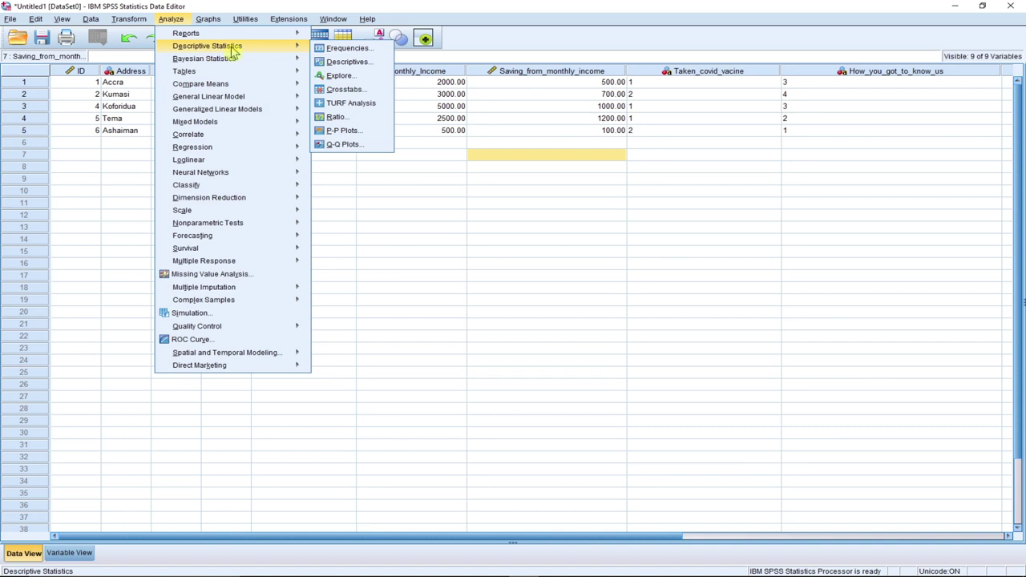
pyautogui.click(183, 21)
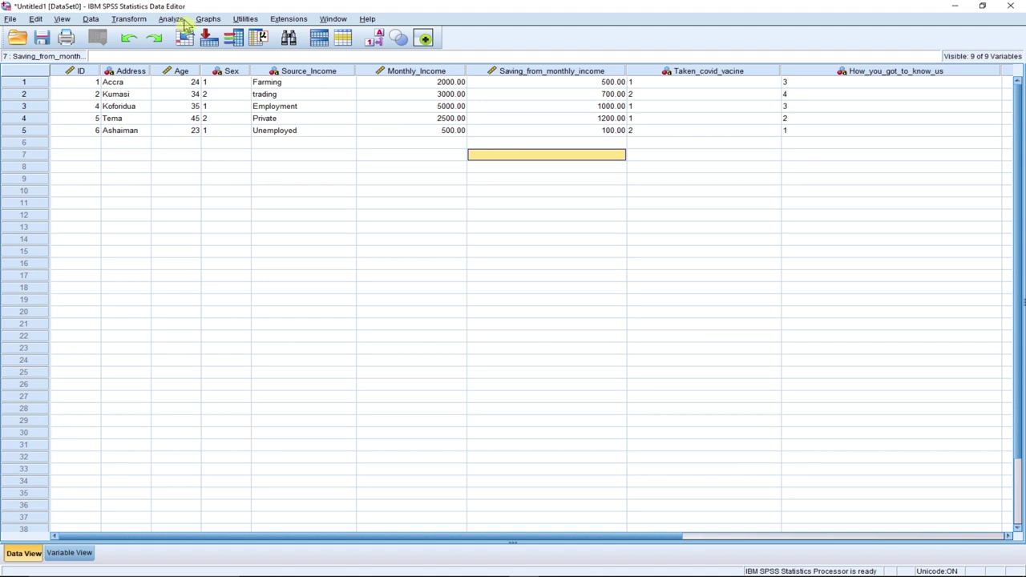
pyautogui.click(184, 22)
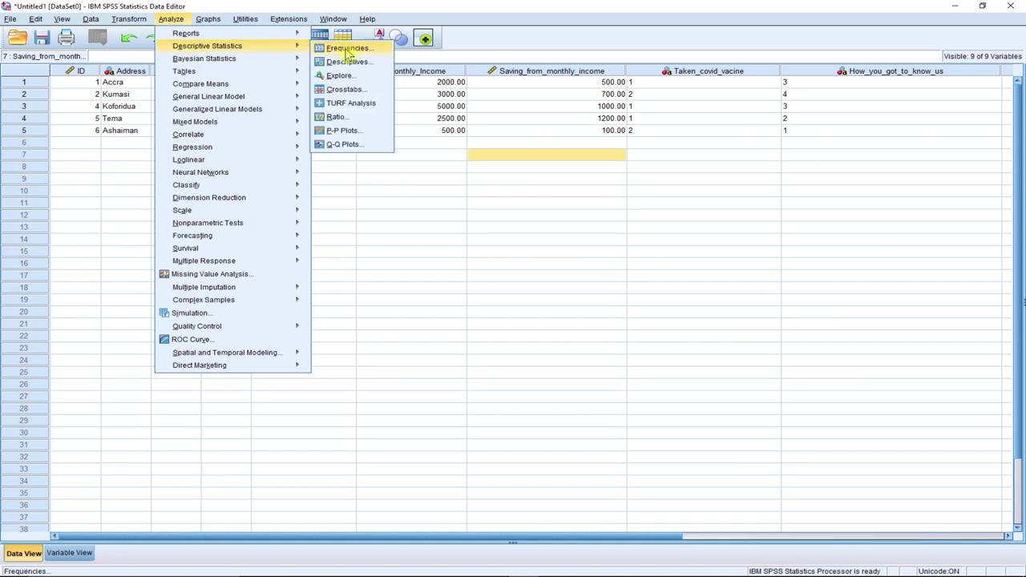
pyautogui.click(347, 50)
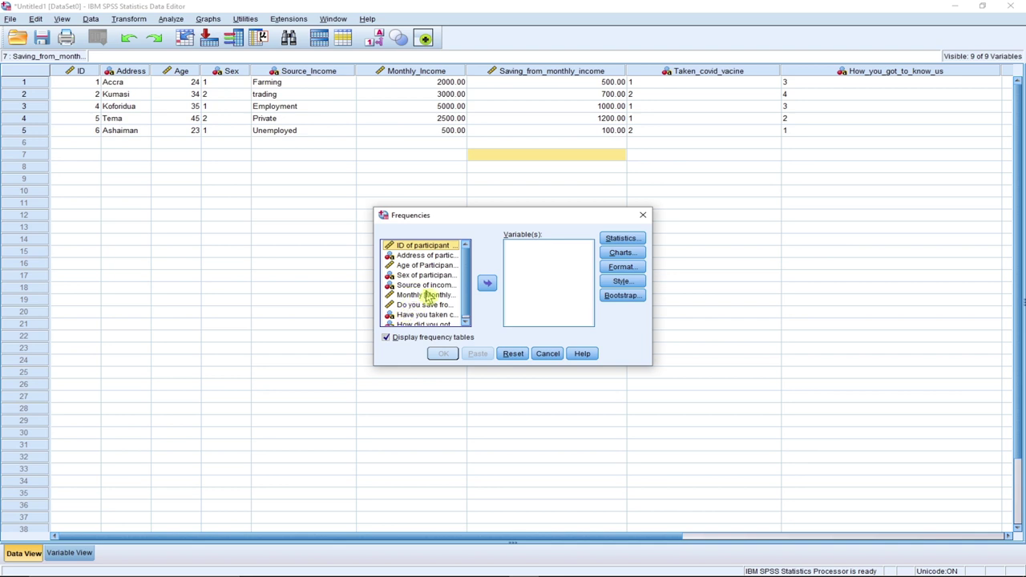
pyautogui.scroll(-1, 421, 303)
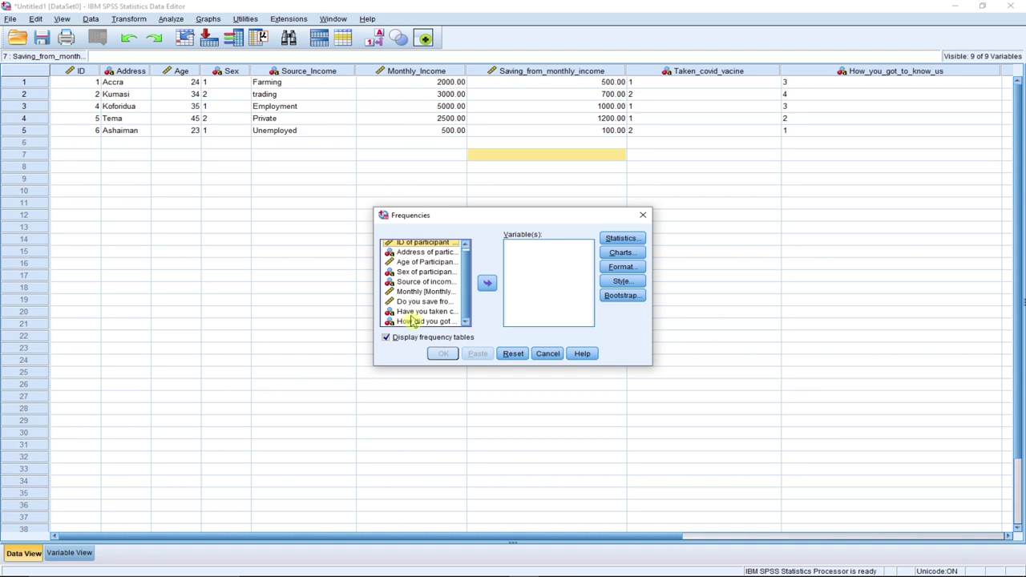
pyautogui.click(412, 312)
pyautogui.click(488, 285)
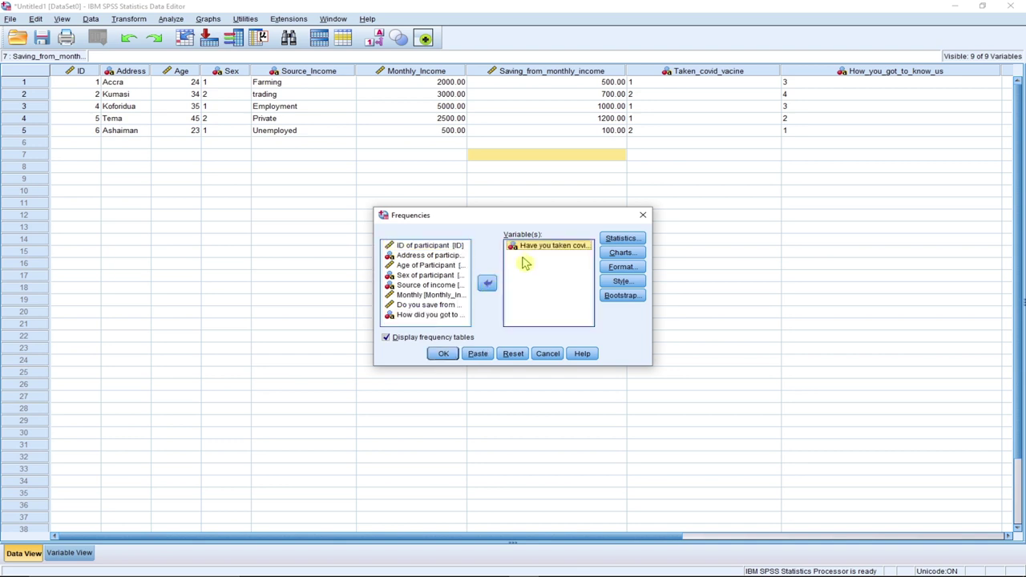
# Set the chart type of the frequency analysis to pie charts.
pyautogui.click(622, 253)
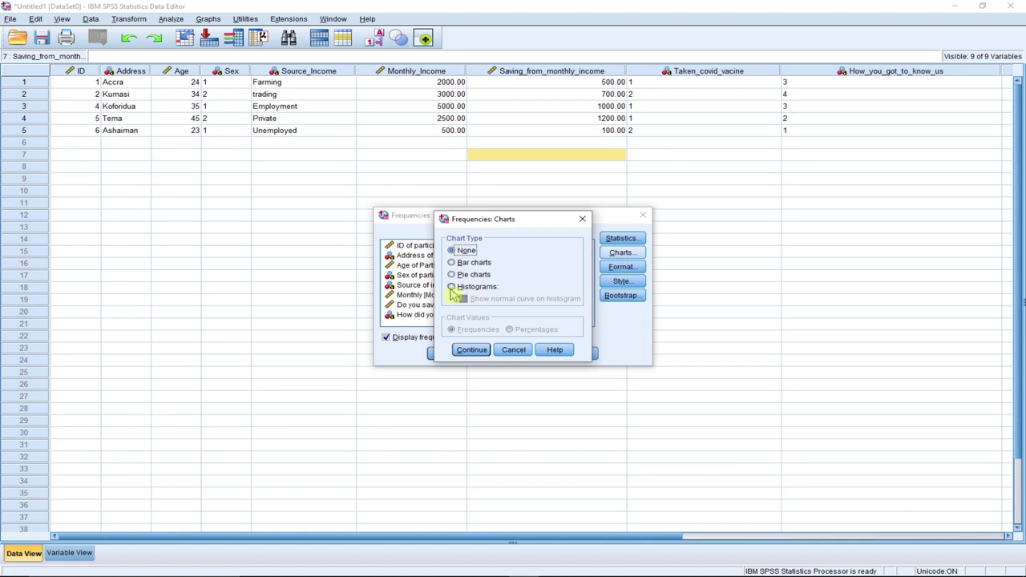
pyautogui.click(452, 275)
pyautogui.click(470, 351)
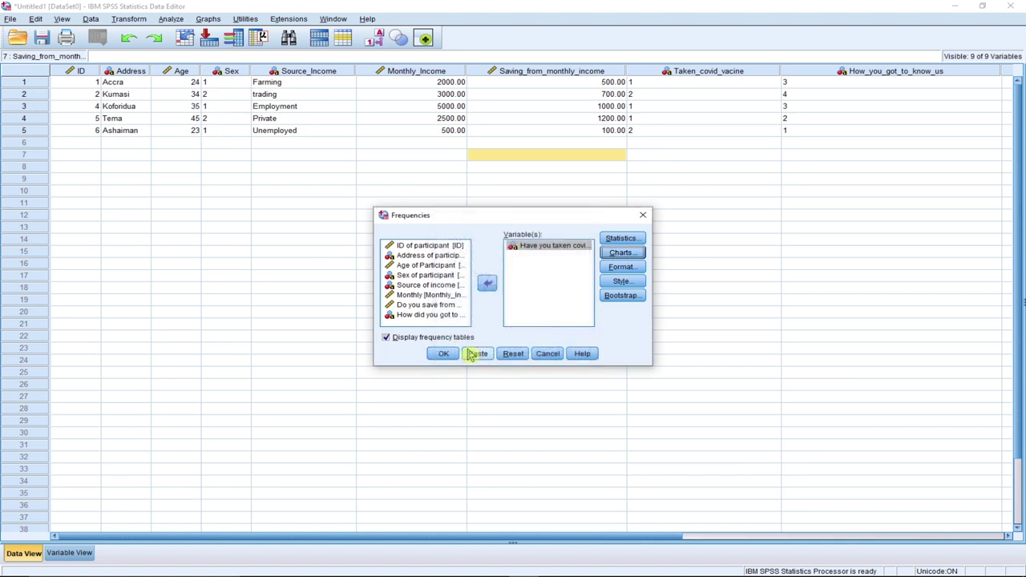
# Include the mean and median in the frequency statistics and run the analysis.
pyautogui.click(622, 238)
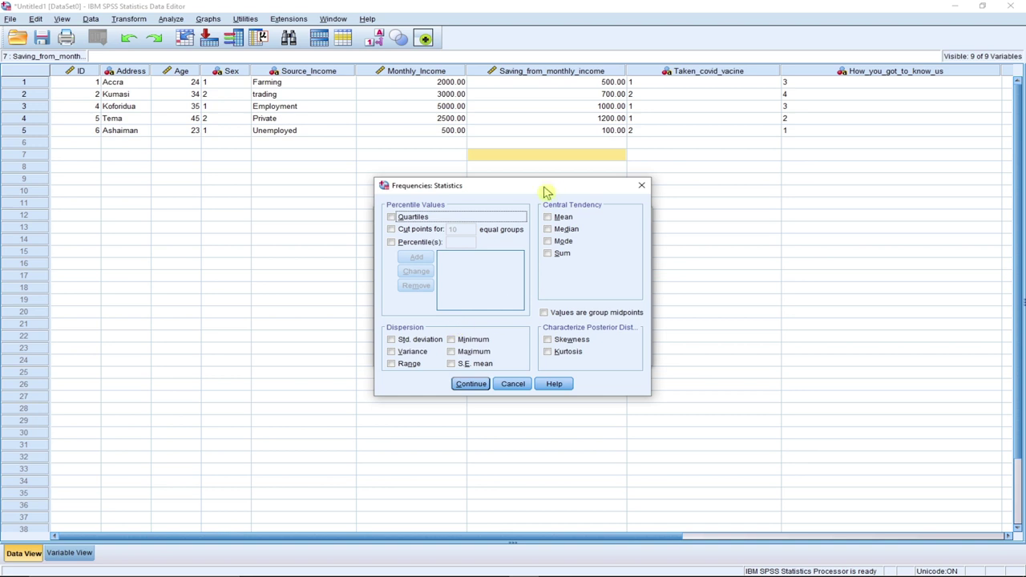
pyautogui.click(547, 218)
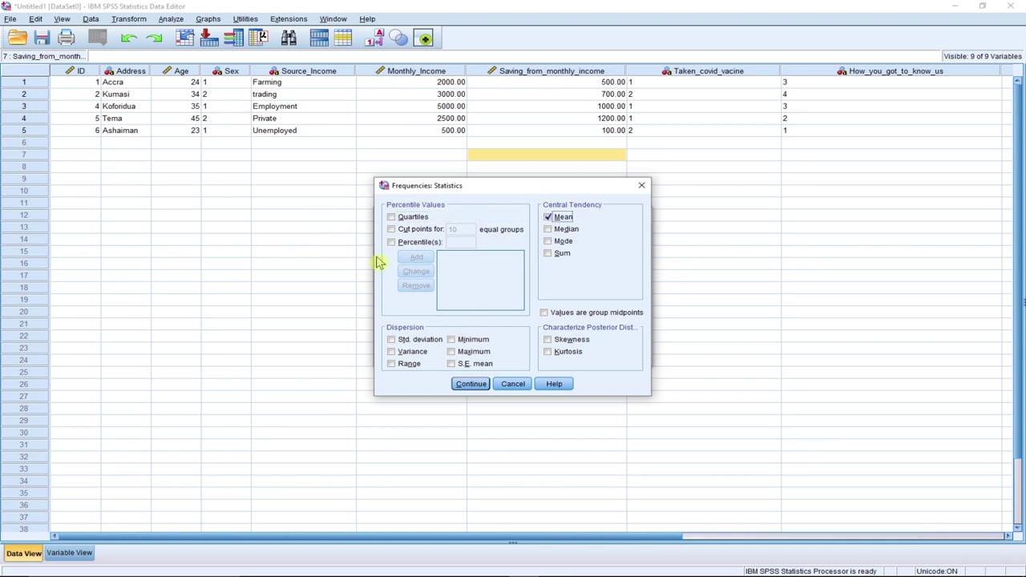
pyautogui.click(548, 230)
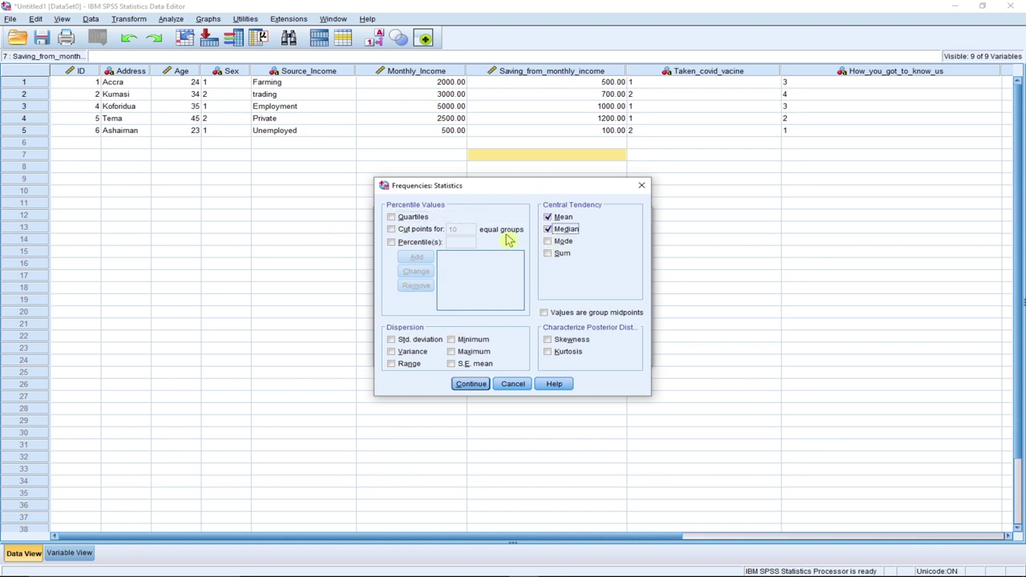
pyautogui.click(470, 385)
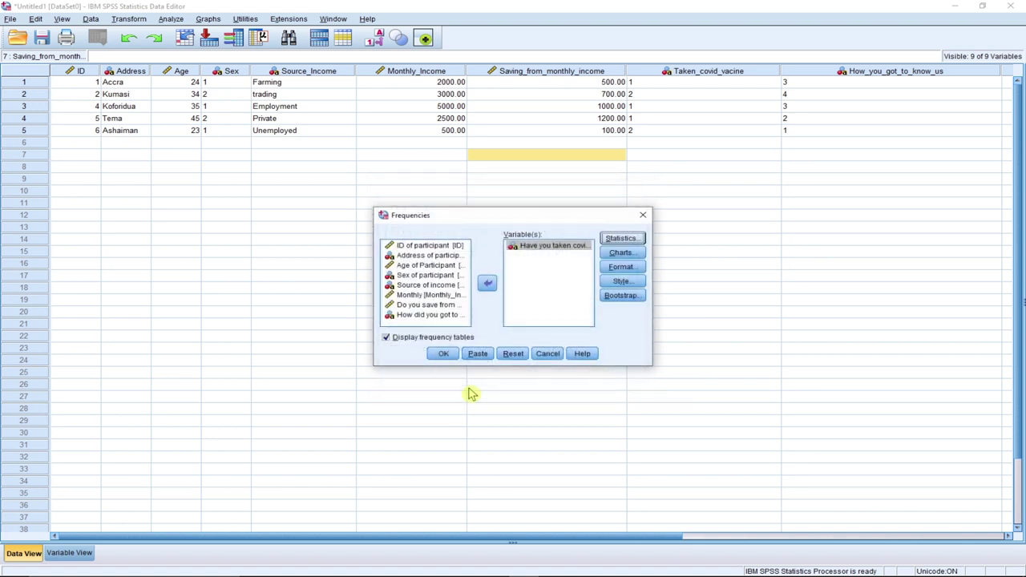
pyautogui.click(444, 355)
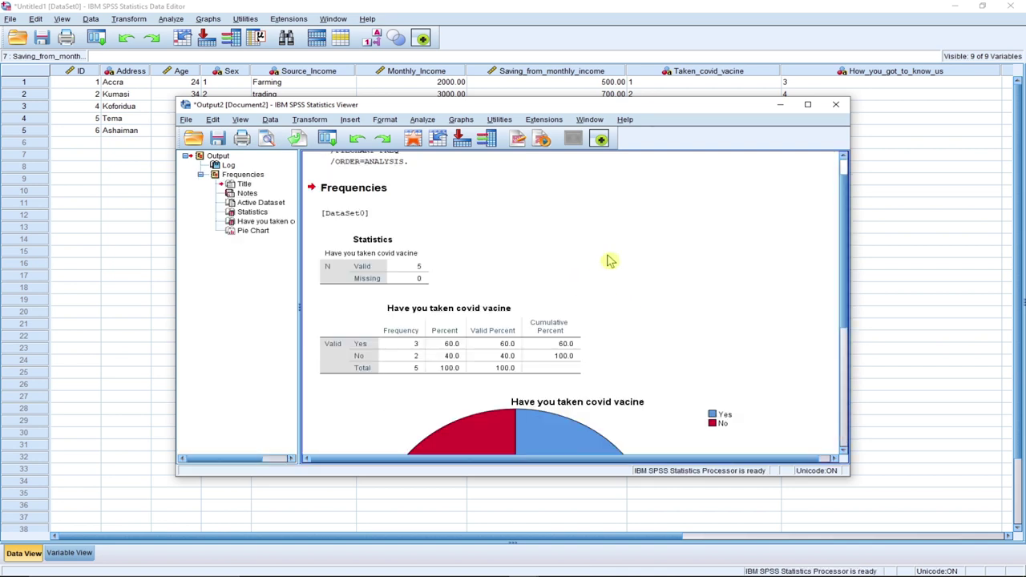
# Maximize the output viewer and copy the covid vaccine pie chart.
pyautogui.click(807, 104)
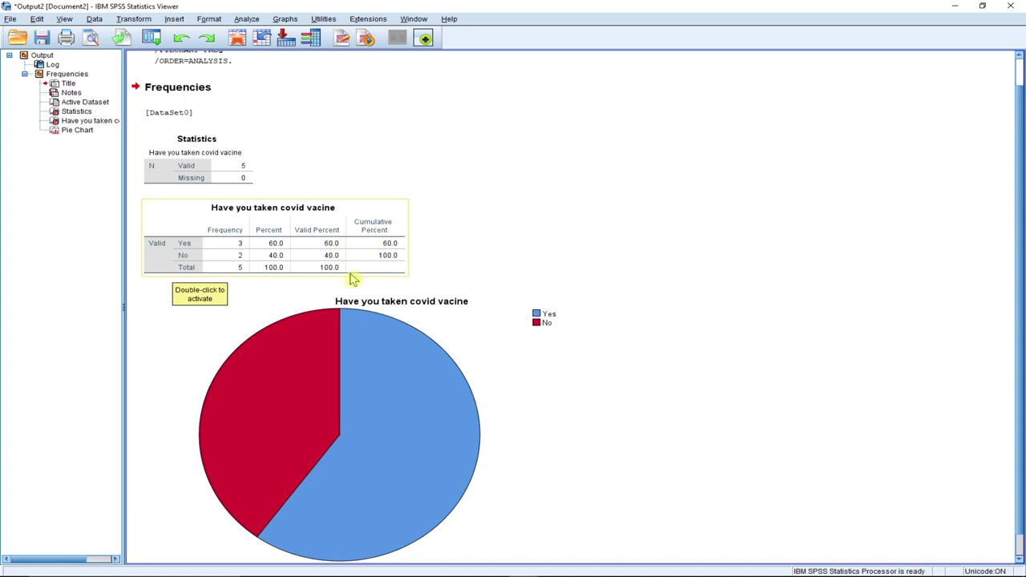
pyautogui.scroll(-1, 380, 281)
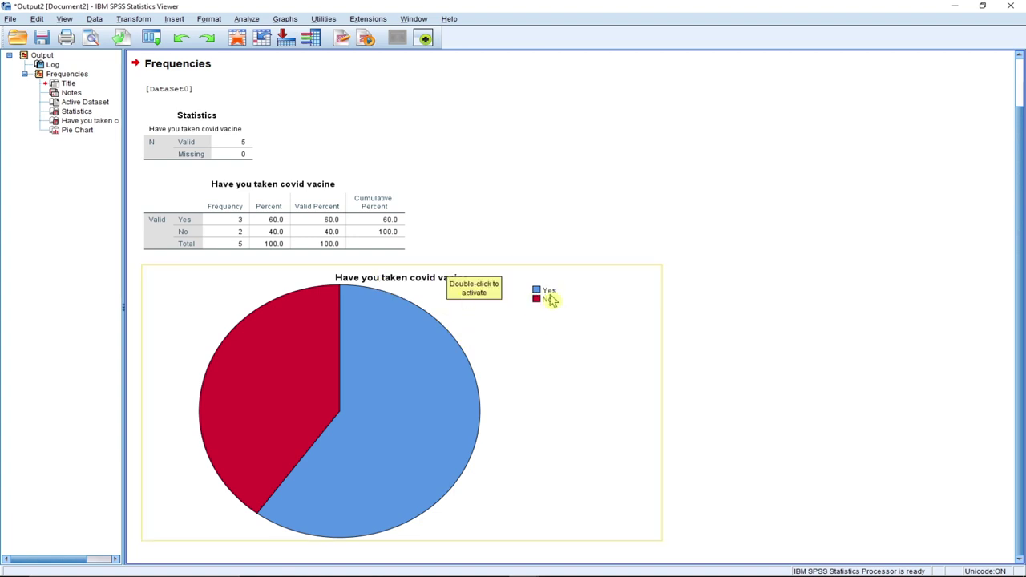
pyautogui.rightClick(543, 342)
pyautogui.click(561, 359)
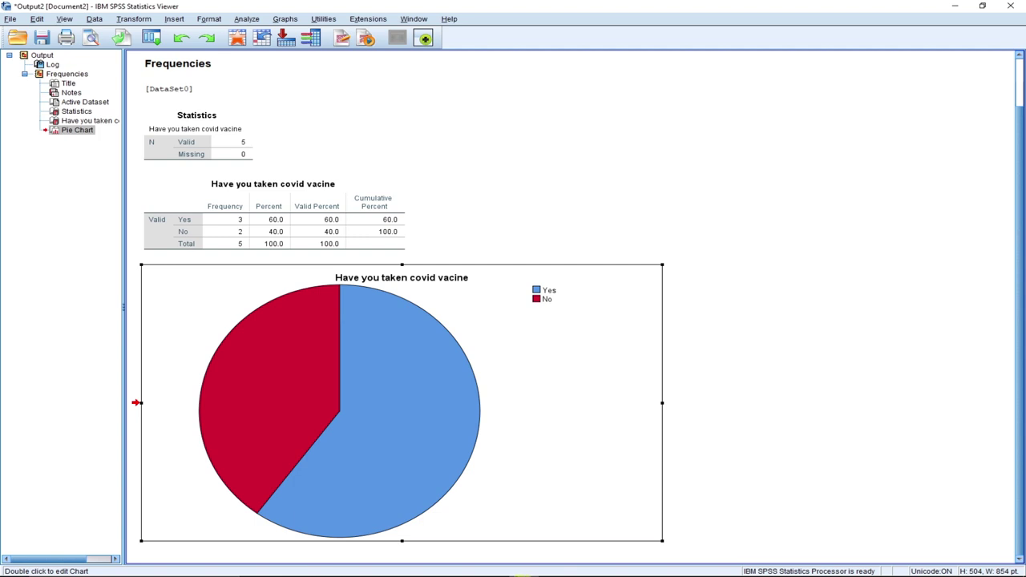
# Switch to the Word questionnaire and paste the pie chart a few blank lines below the variable naming rules.
pyautogui.moveTo(519, 570)
pyautogui.moveTo(553, 566)
pyautogui.click(621, 505)
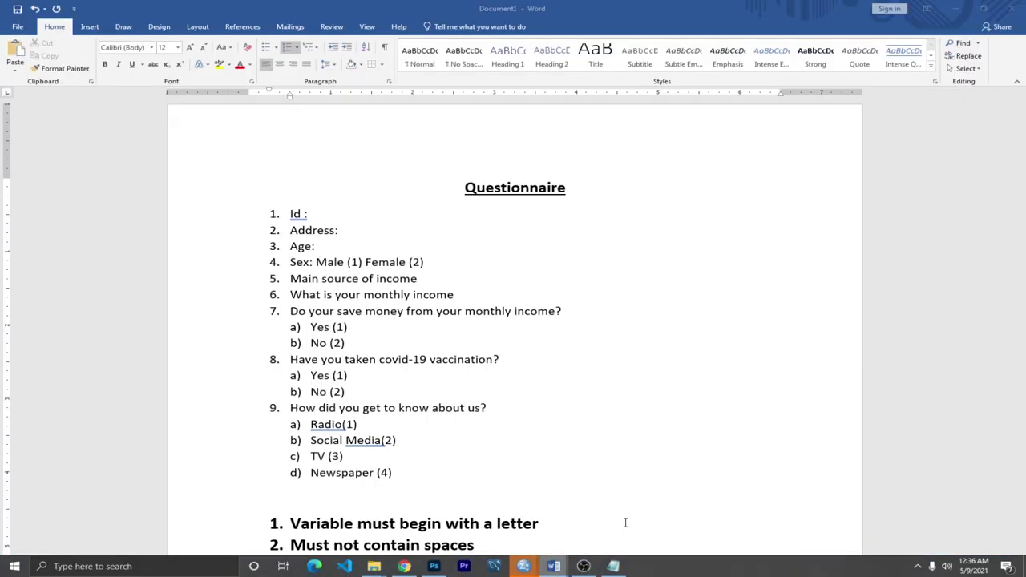
pyautogui.scroll(-8, 639, 360)
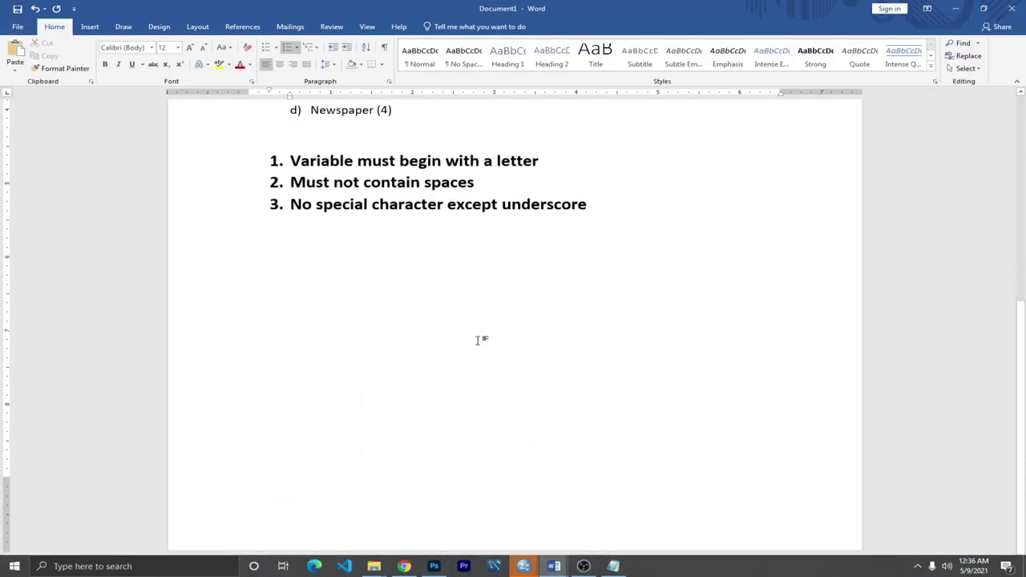
pyautogui.click(613, 216)
pyautogui.press('Return')
pyautogui.press('Return')
pyautogui.press('Return')
pyautogui.press('Return')
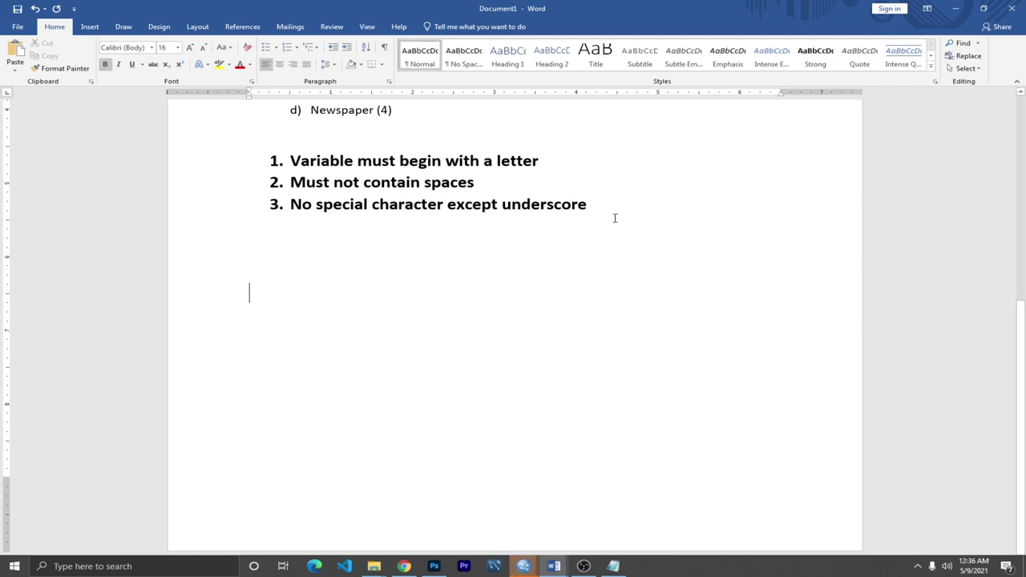
pyautogui.hotkey('ctrl', 'v')
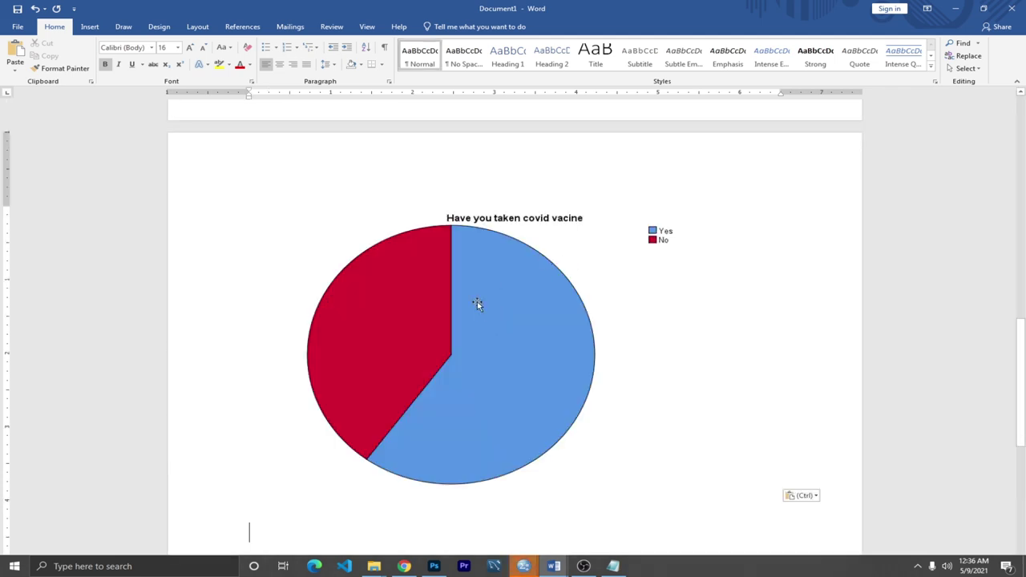
pyautogui.click(545, 328)
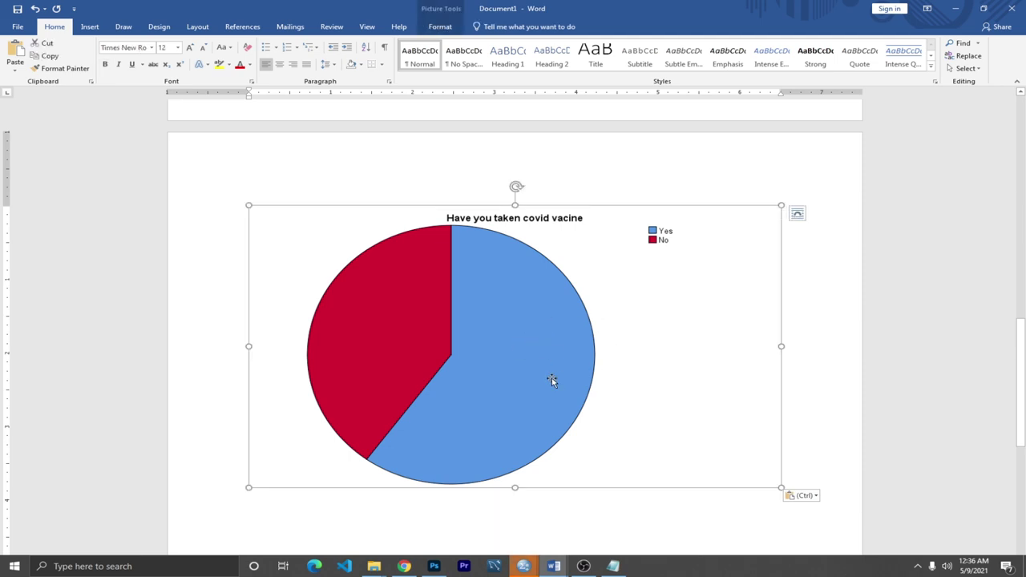
pyautogui.click(813, 265)
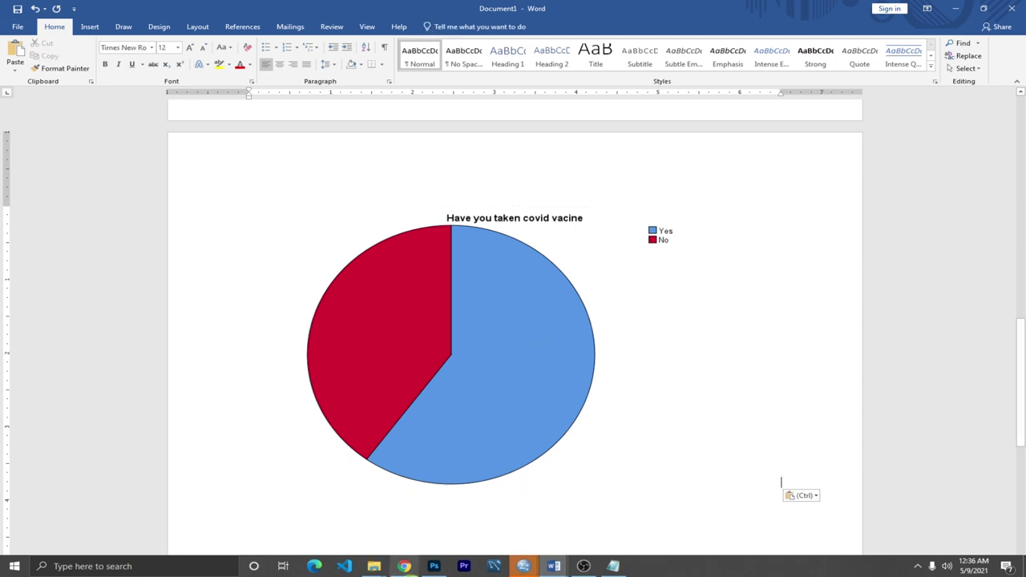
# Close the SPSS output document Output2 without saving its contents.
pyautogui.moveTo(522, 566)
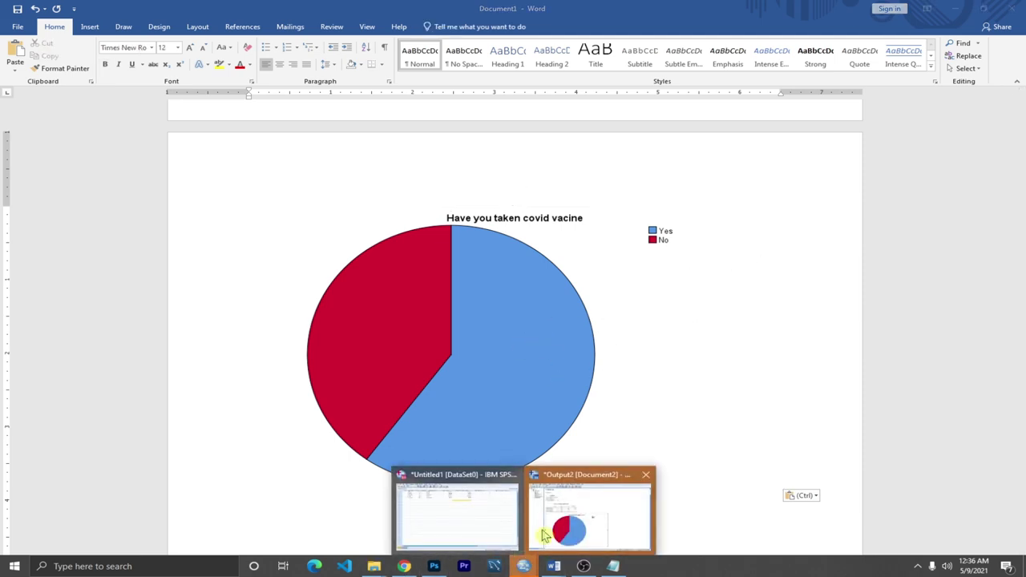
pyautogui.click(646, 475)
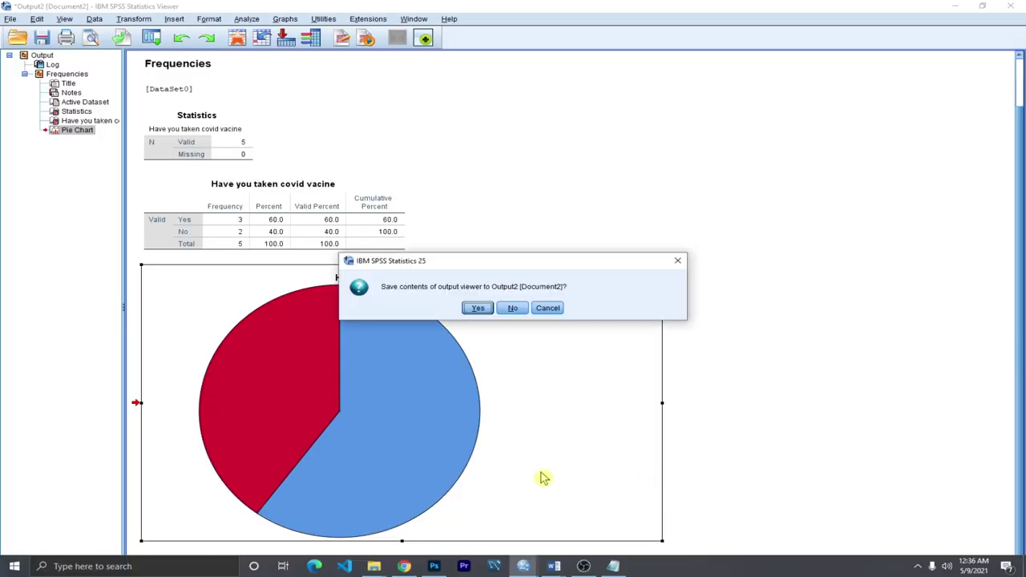
pyautogui.click(512, 308)
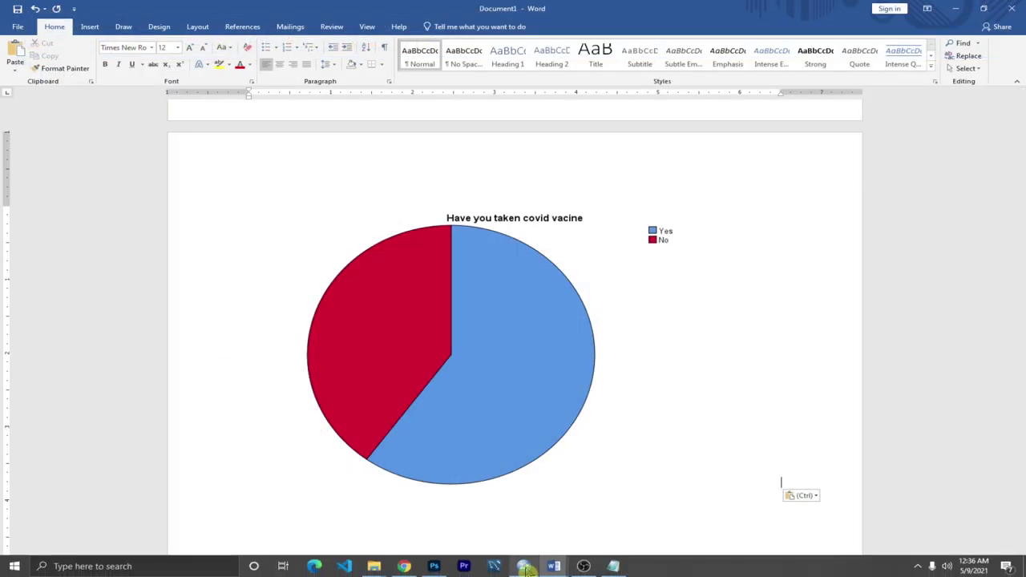
# Switch to the SPSS data editor and set up a reset Frequencies analysis with monthly income as its only variable.
pyautogui.click(523, 566)
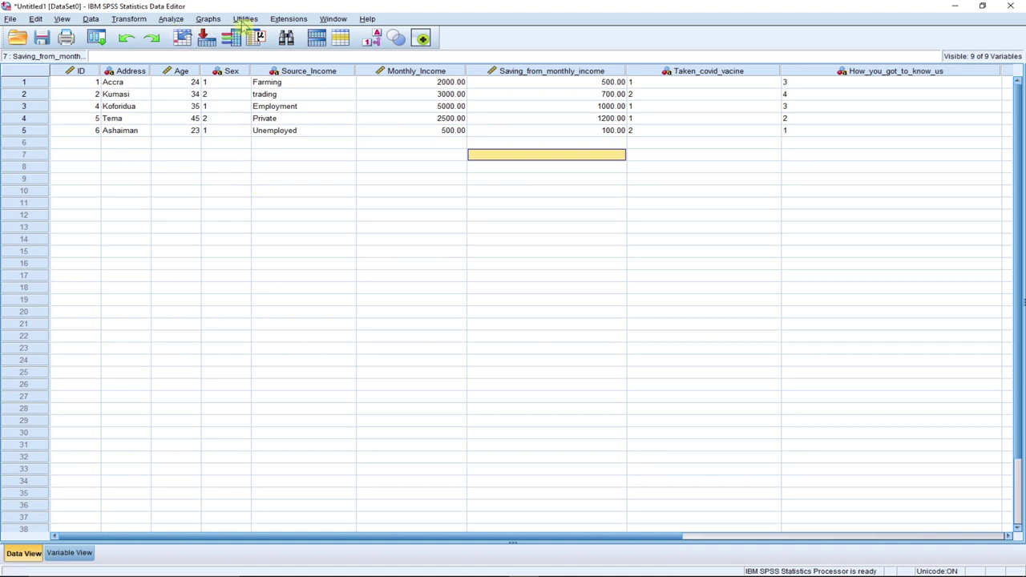
pyautogui.click(173, 19)
pyautogui.moveTo(197, 50)
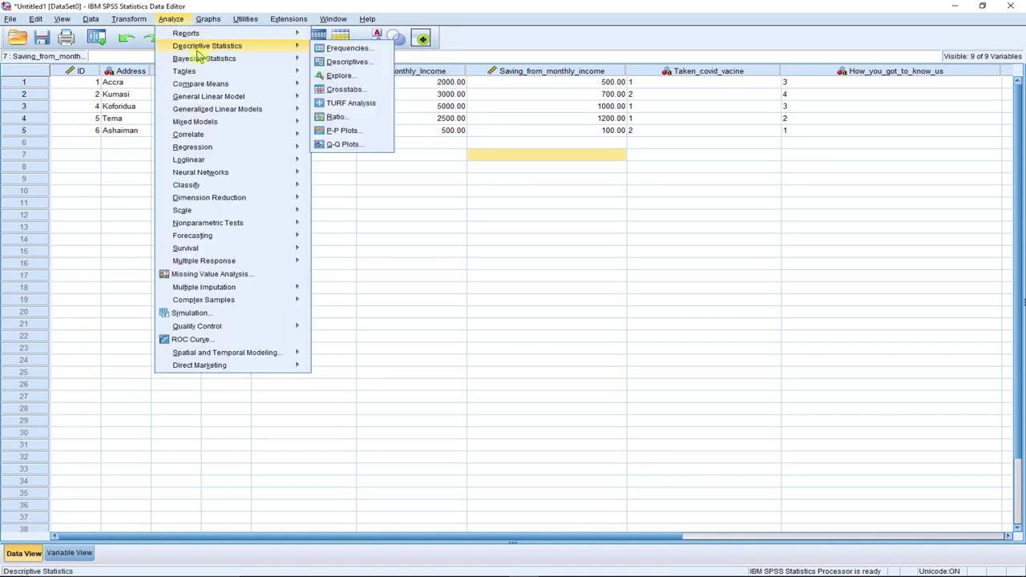
pyautogui.click(345, 49)
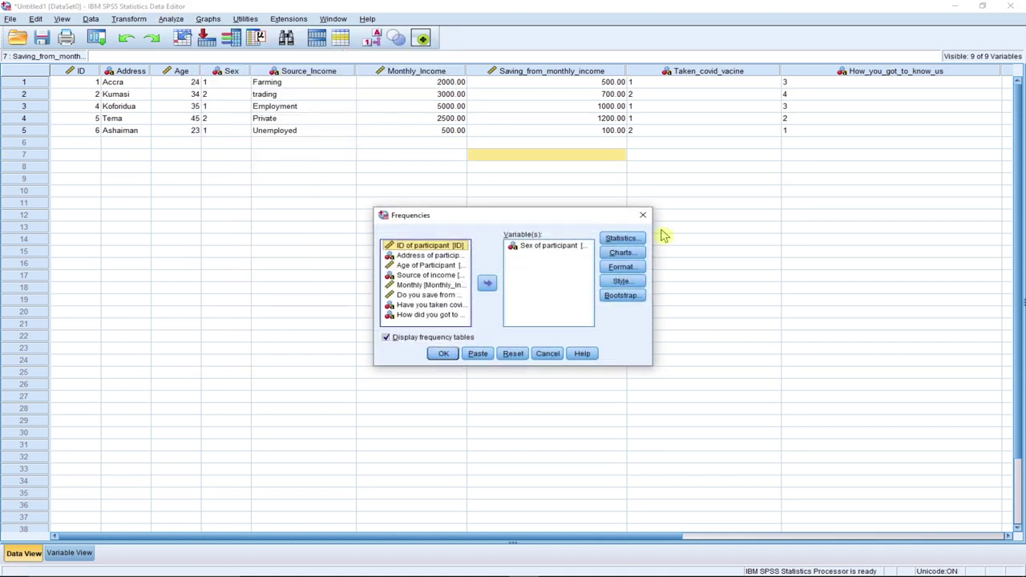
pyautogui.click(513, 355)
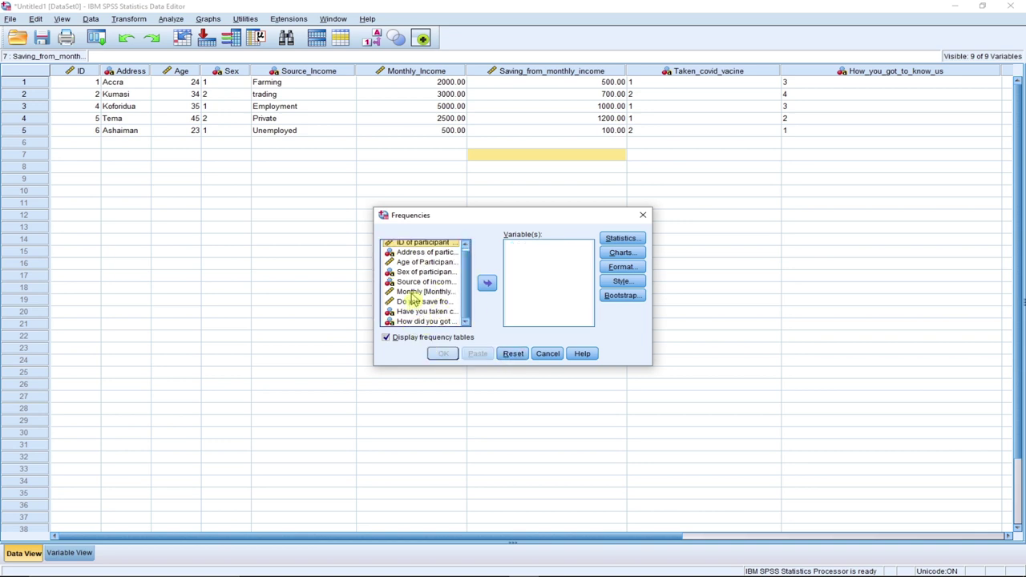
pyautogui.click(414, 293)
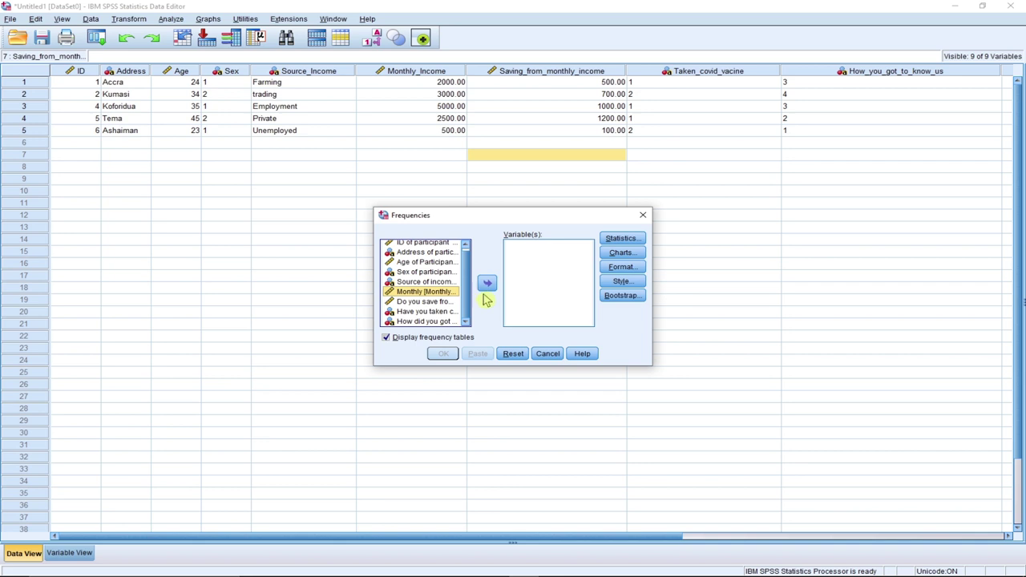
pyautogui.click(488, 283)
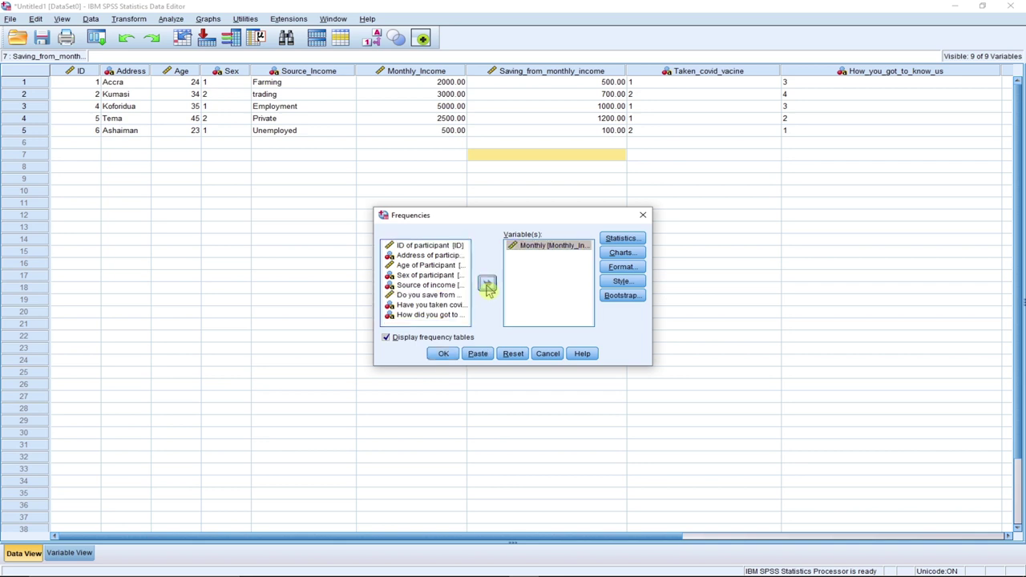
# Set the frequency analysis to produce bar charts with frequencies as the chart values.
pyautogui.click(622, 252)
pyautogui.click(452, 262)
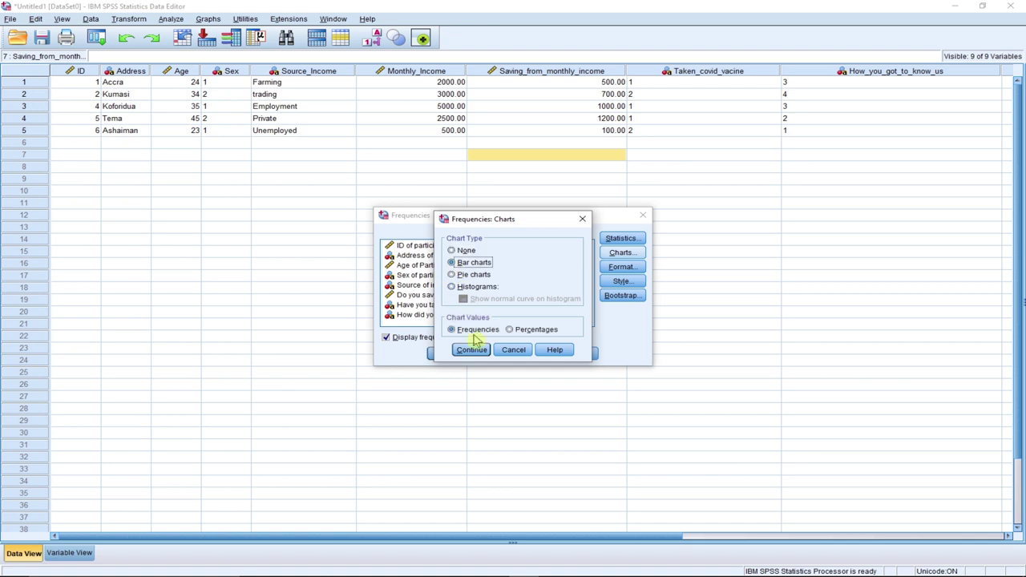
pyautogui.click(472, 349)
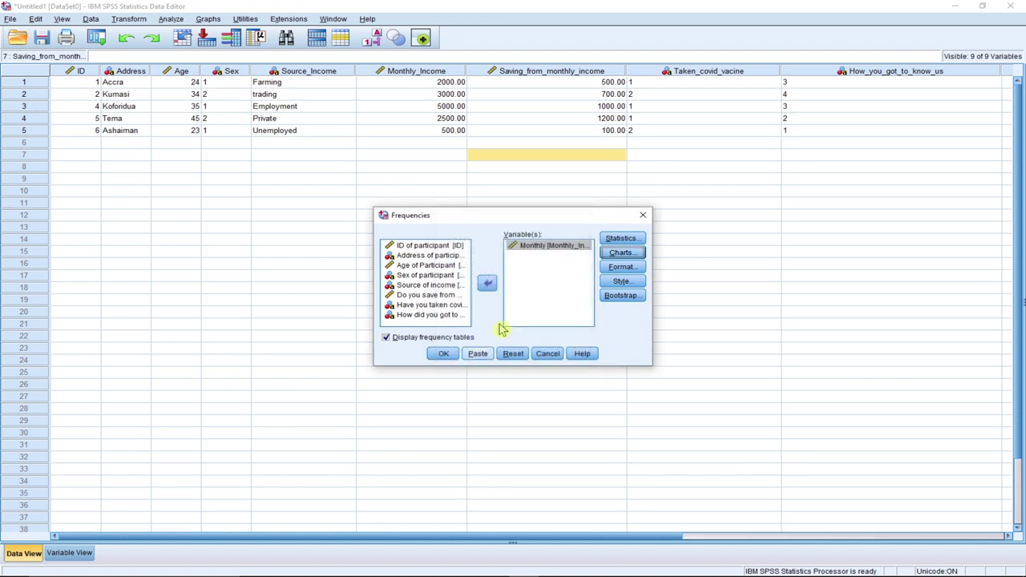
pyautogui.click(621, 255)
pyautogui.click(582, 219)
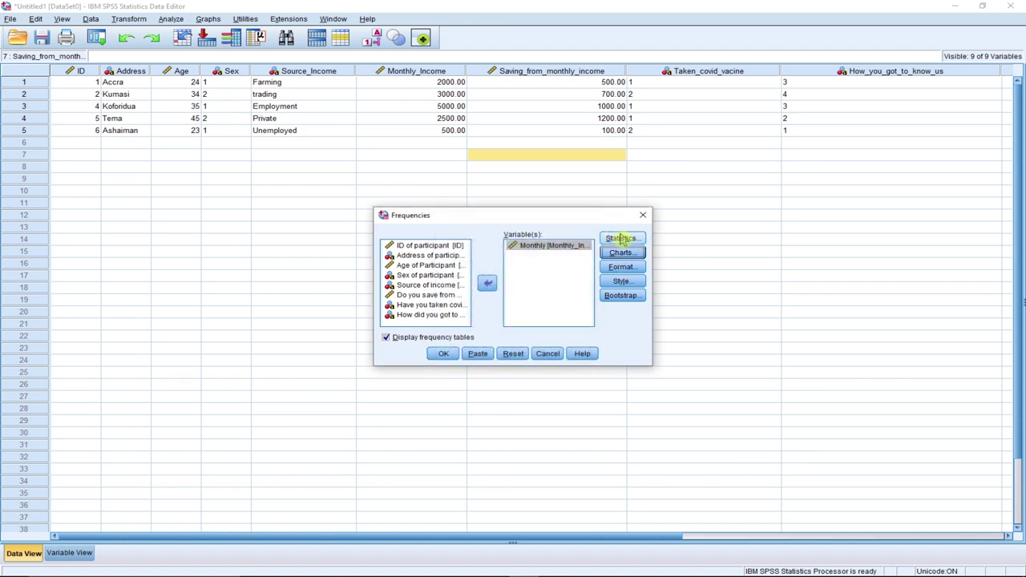
# Include the mean, median, minimum and maximum in the monthly income statistics and run the analysis.
pyautogui.click(622, 240)
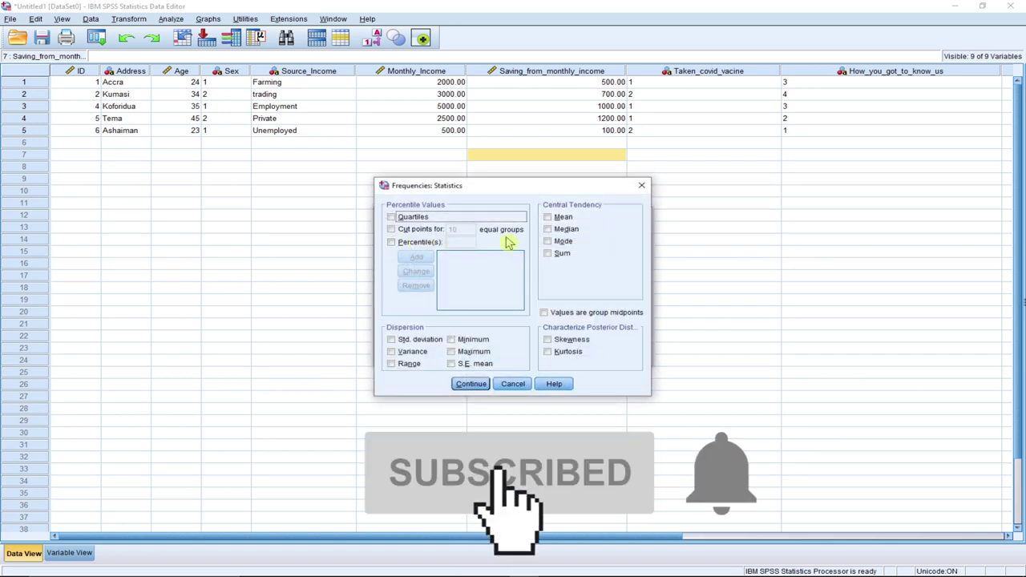
pyautogui.click(548, 217)
pyautogui.click(548, 230)
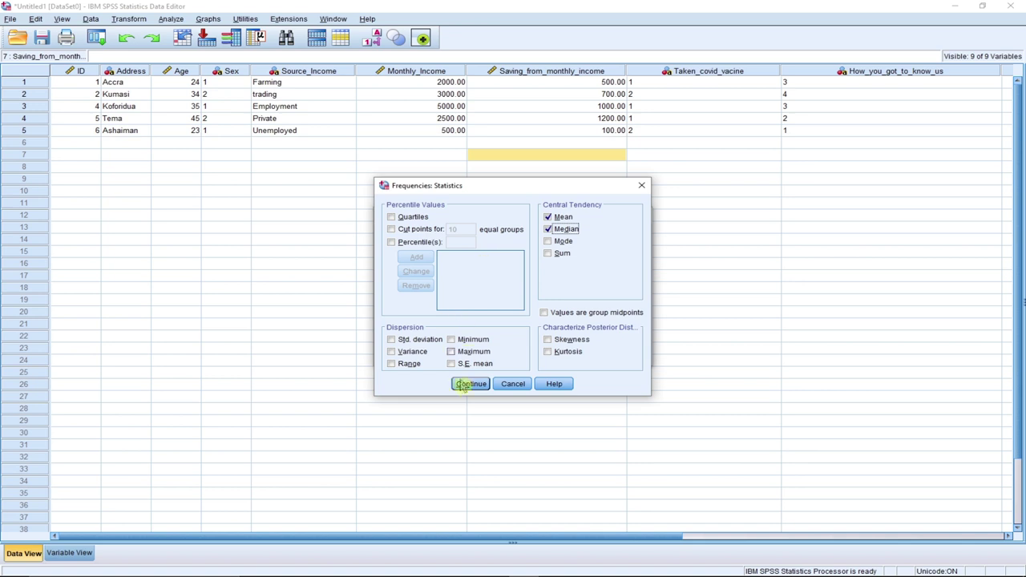
pyautogui.click(451, 339)
pyautogui.click(450, 352)
pyautogui.click(471, 384)
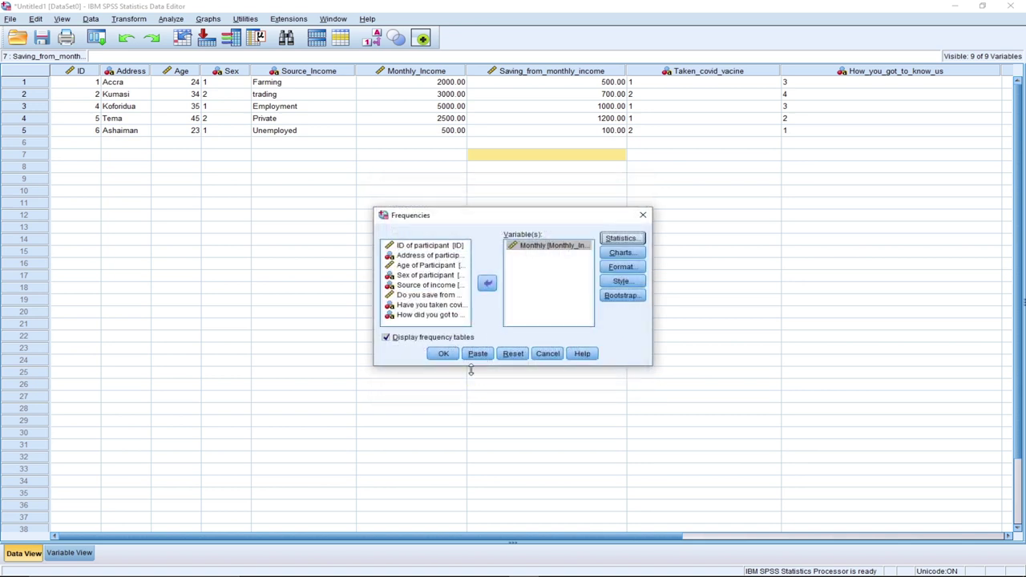
pyautogui.click(445, 354)
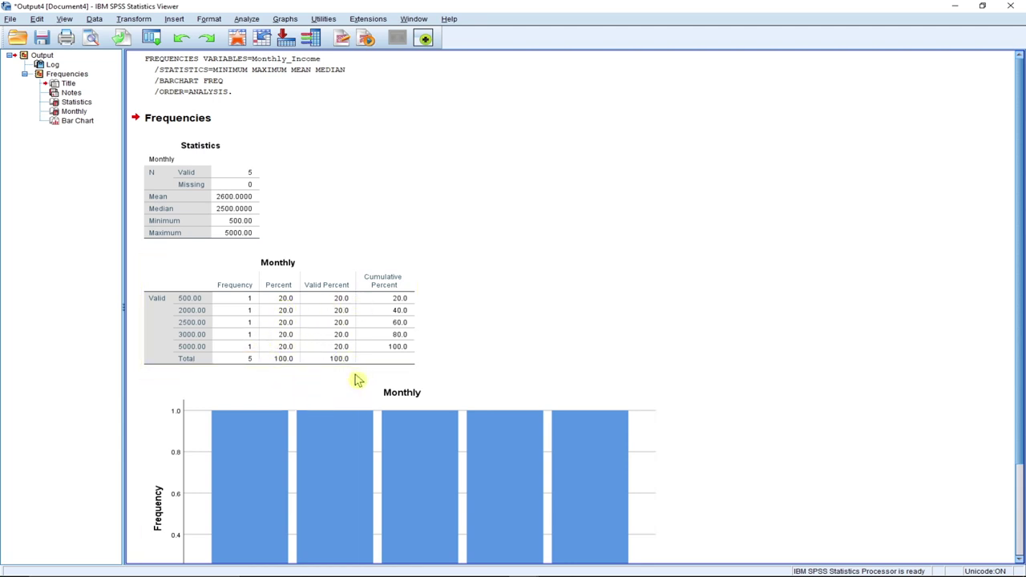
# Review the monthly income bar chart and close the output document Output4 without saving its contents.
pyautogui.scroll(-3, 373, 361)
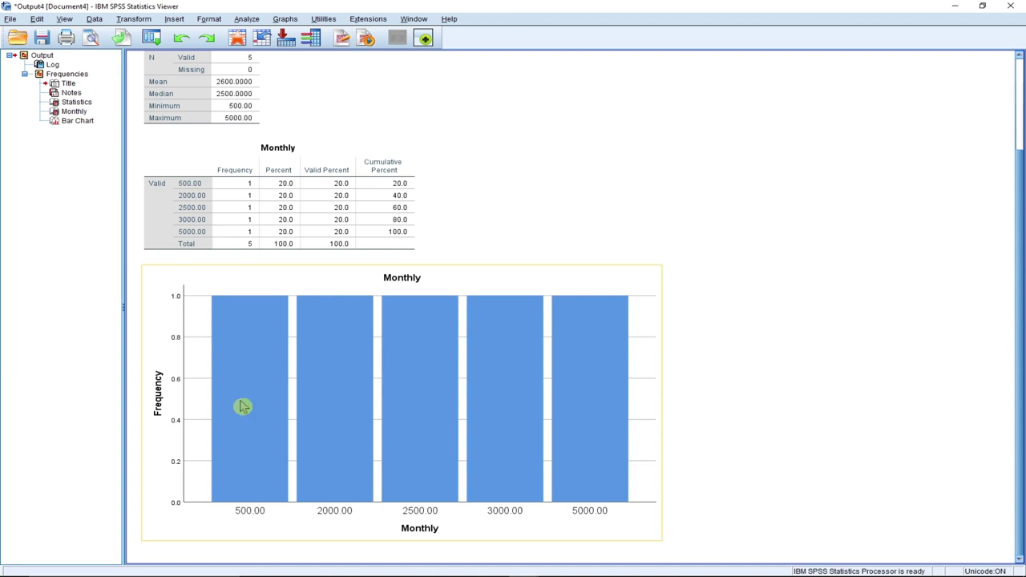
pyautogui.click(1012, 7)
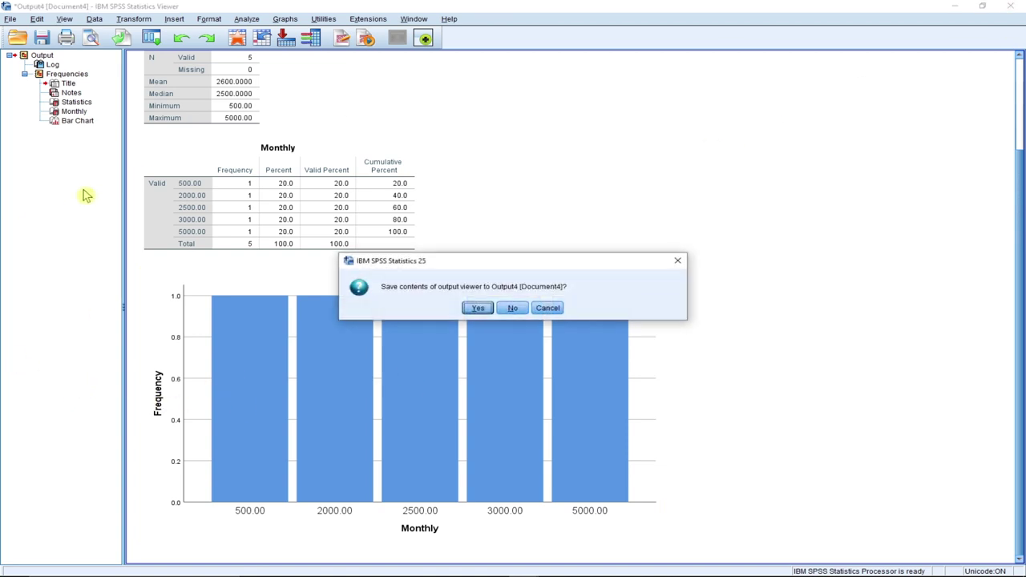
pyautogui.click(510, 308)
# Start a new participant in row 6 with ID 7, address Dodowa, age 34 and sex 1.
pyautogui.click(98, 144)
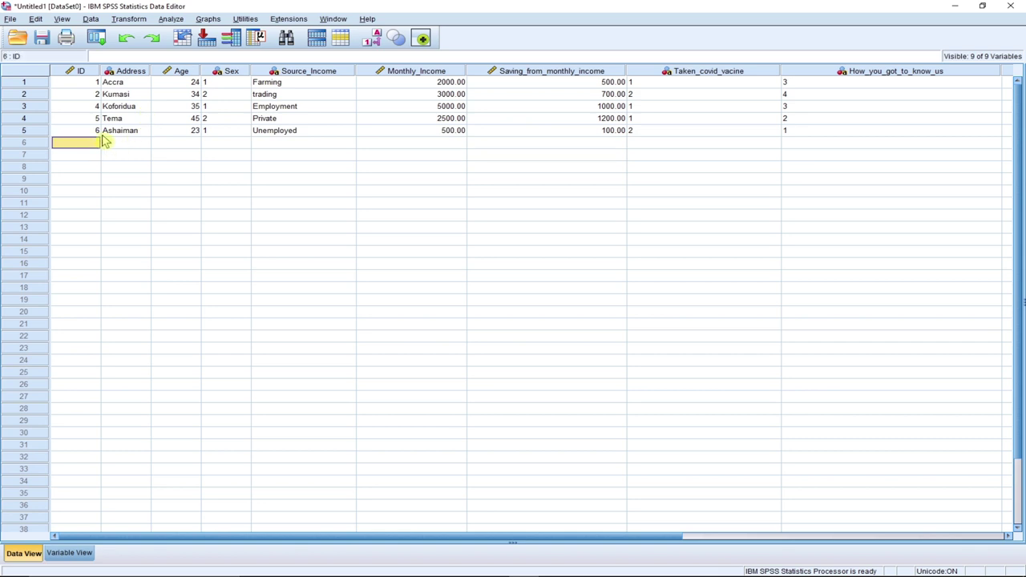
pyautogui.write('7')
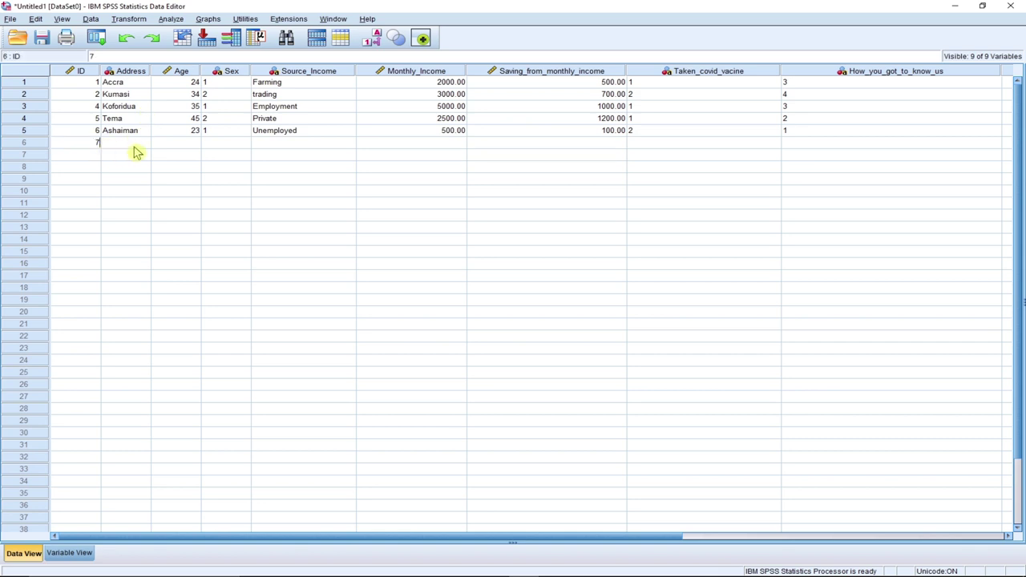
pyautogui.click(122, 148)
pyautogui.write('Dodowa')
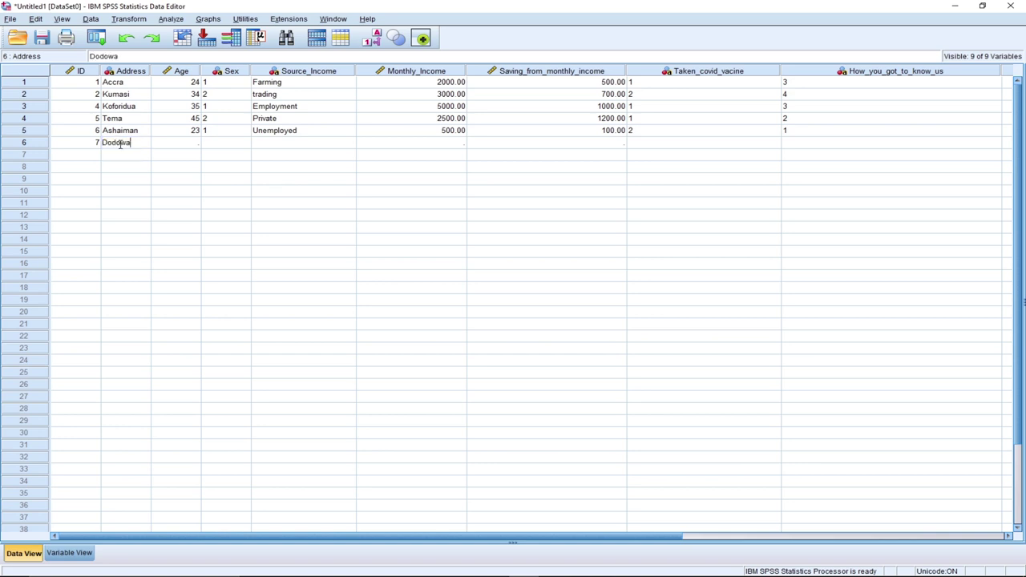
pyautogui.press('Tab')
pyautogui.write('1')
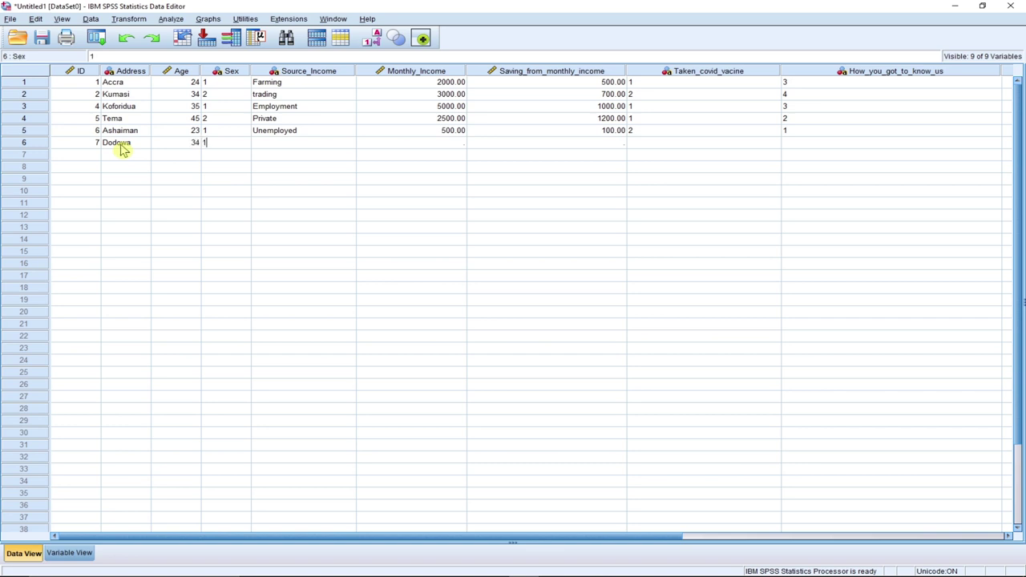
# Enter Employed as the source of income and 3000 as the monthly income in row 6.
pyautogui.click(271, 152)
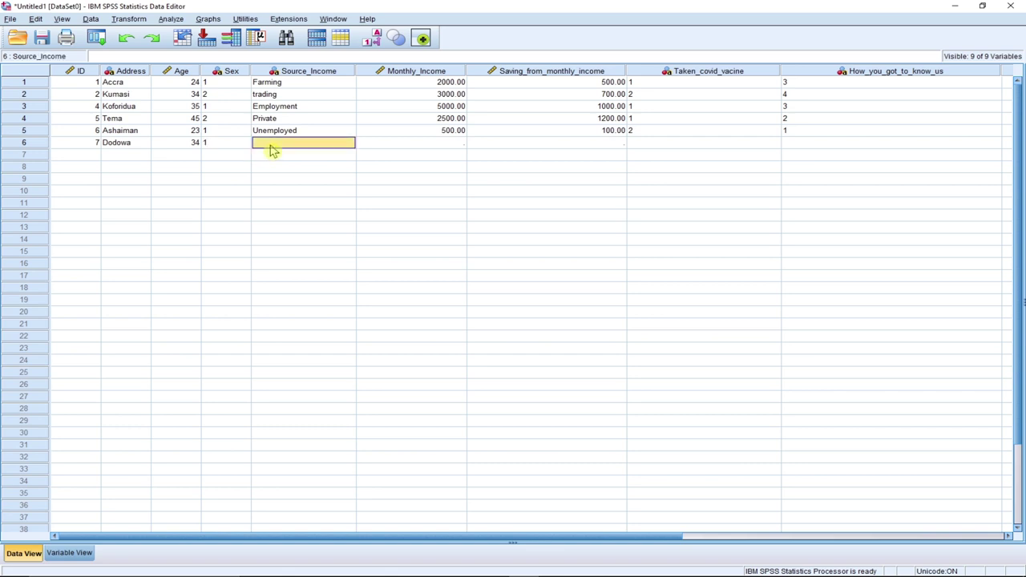
pyautogui.write('Employed')
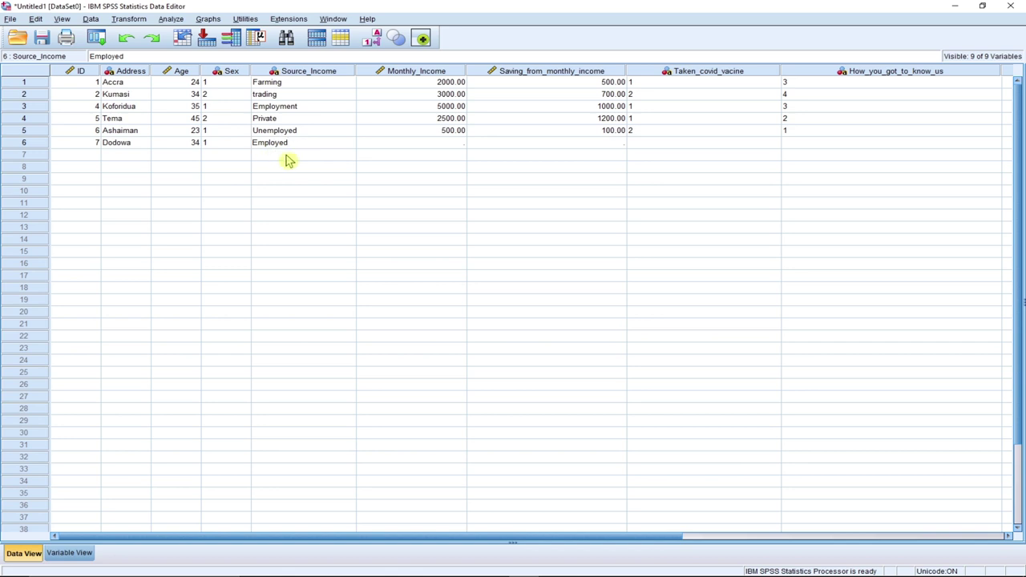
pyautogui.press('Tab')
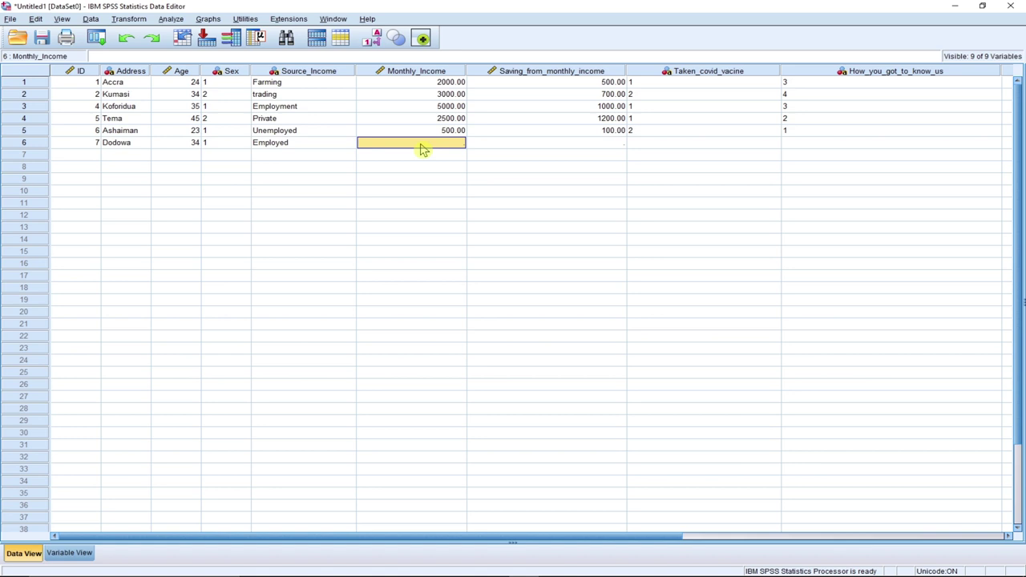
pyautogui.write('3000')
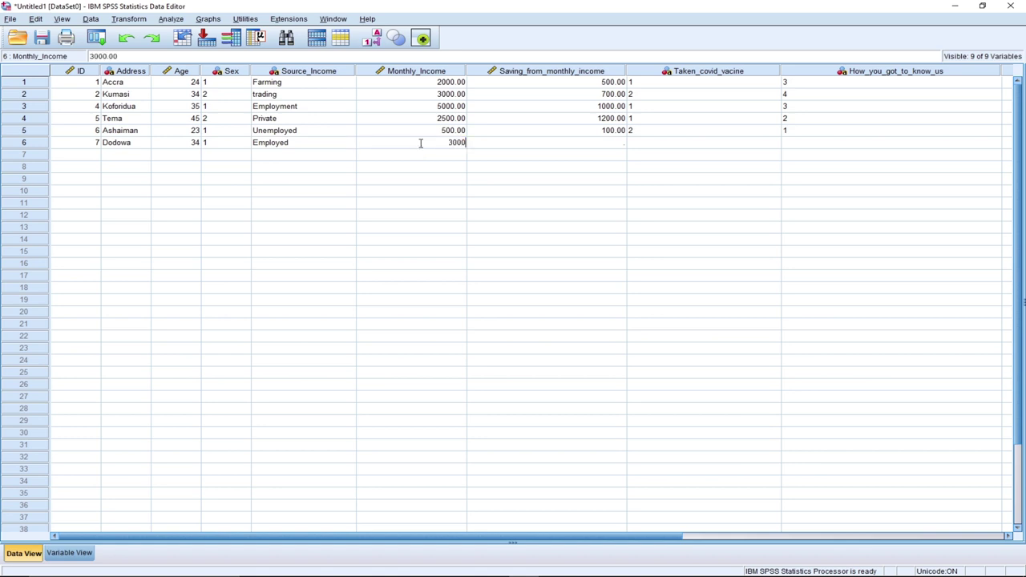
pyautogui.press('Tab')
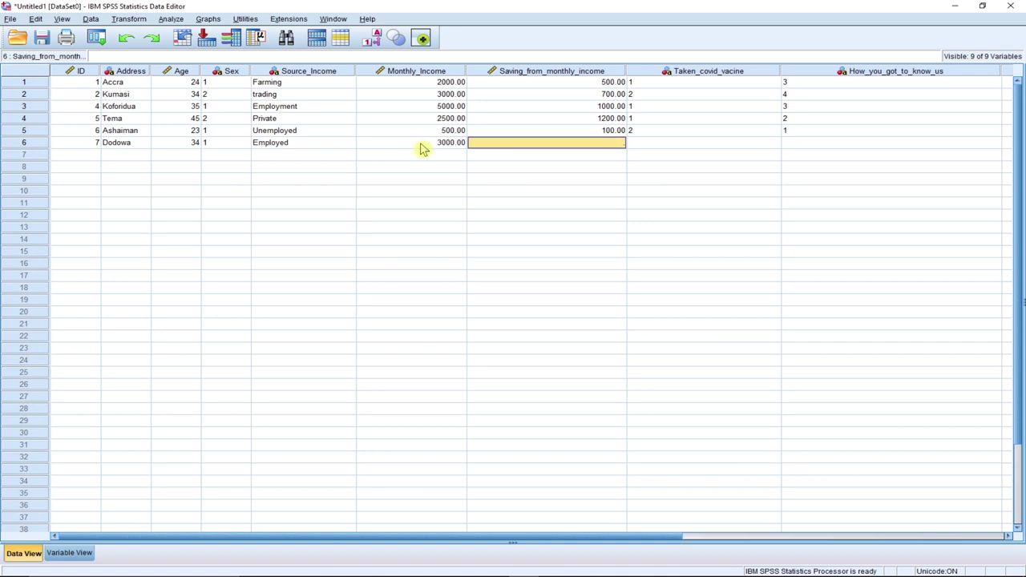